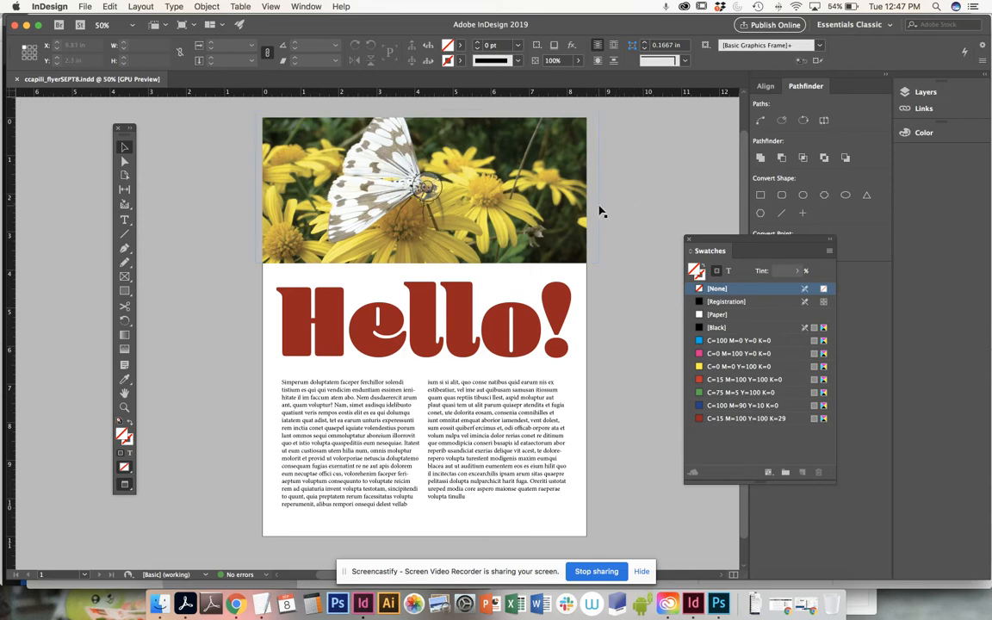
# Step: Switch the document's screen mode to Normal and check the extent of the butterfly photo's frame
pyautogui.moveTo(705, 242); pyautogui.dragTo(717, 267)
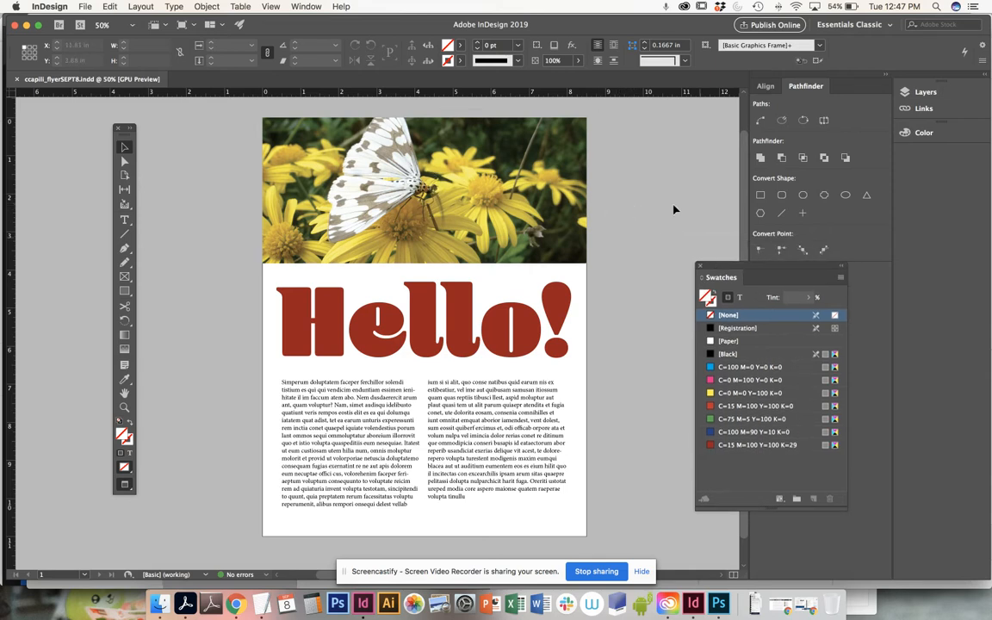
pyautogui.click(308, 7)
pyautogui.moveTo(270, 6)
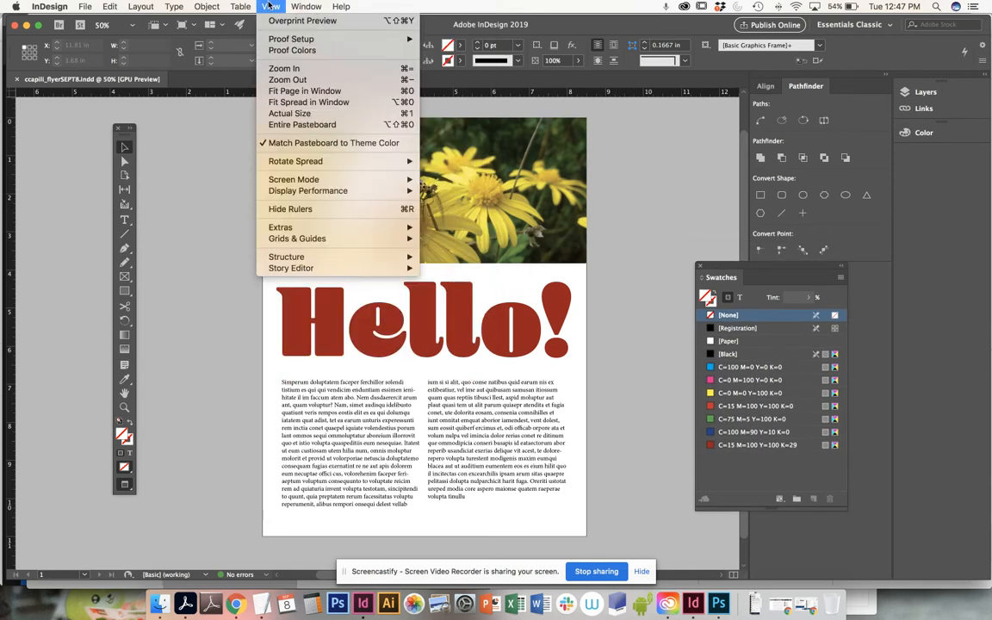
pyautogui.moveTo(312, 181)
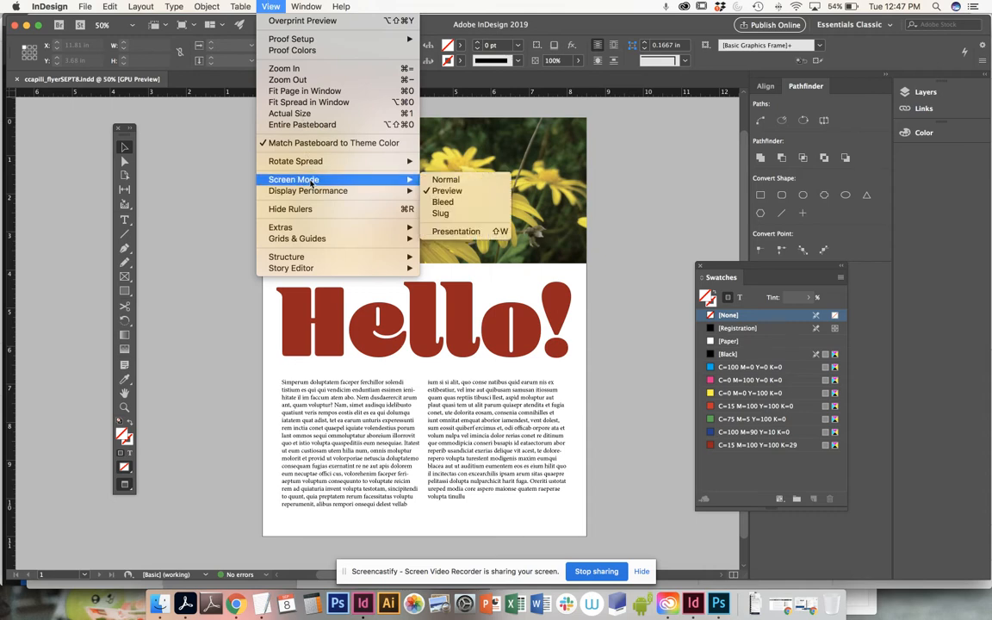
pyautogui.click(454, 179)
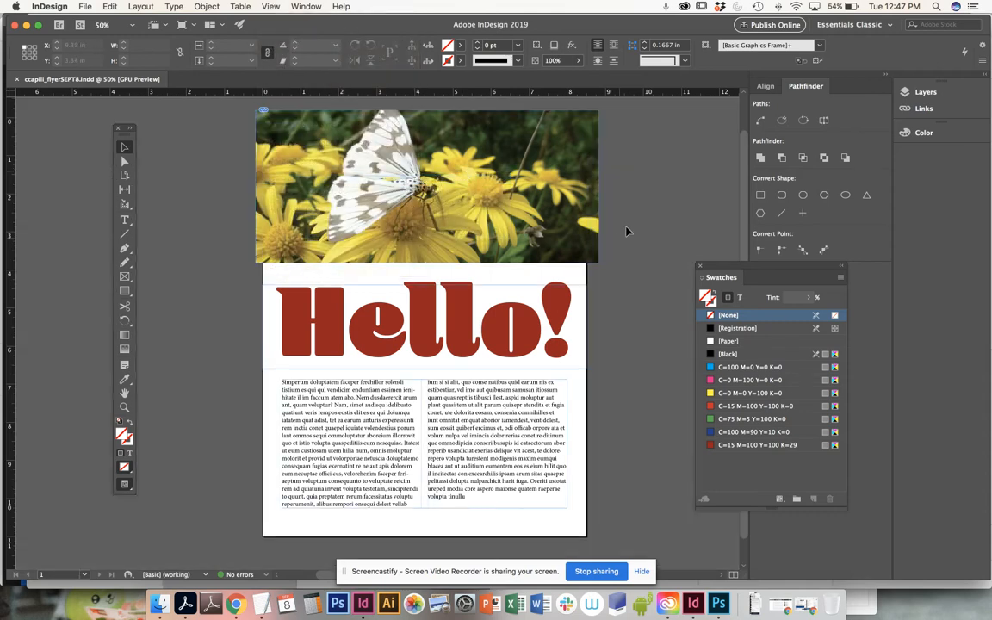
pyautogui.click(511, 168)
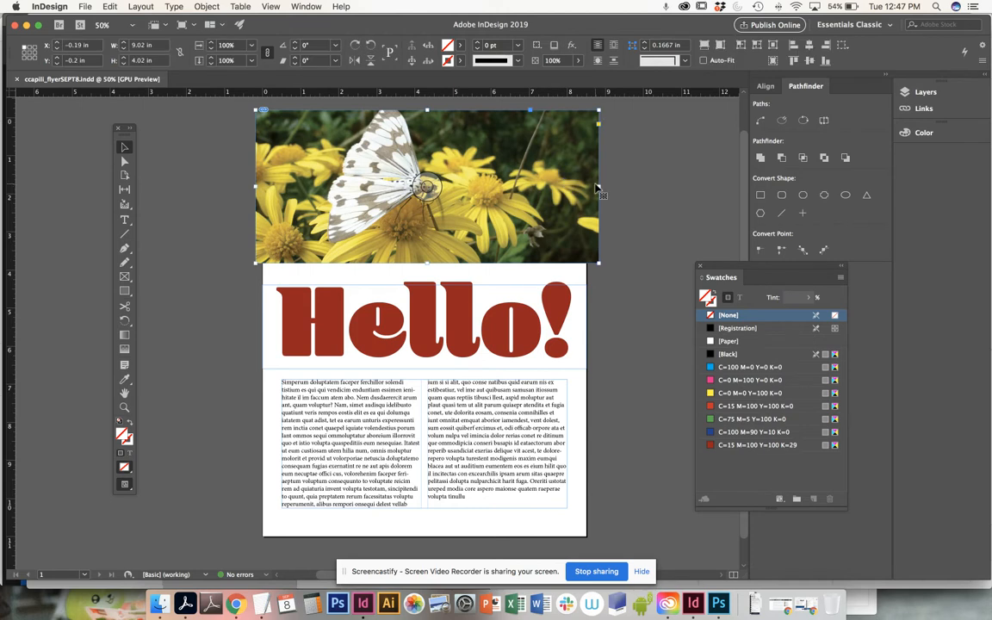
pyautogui.click(629, 195)
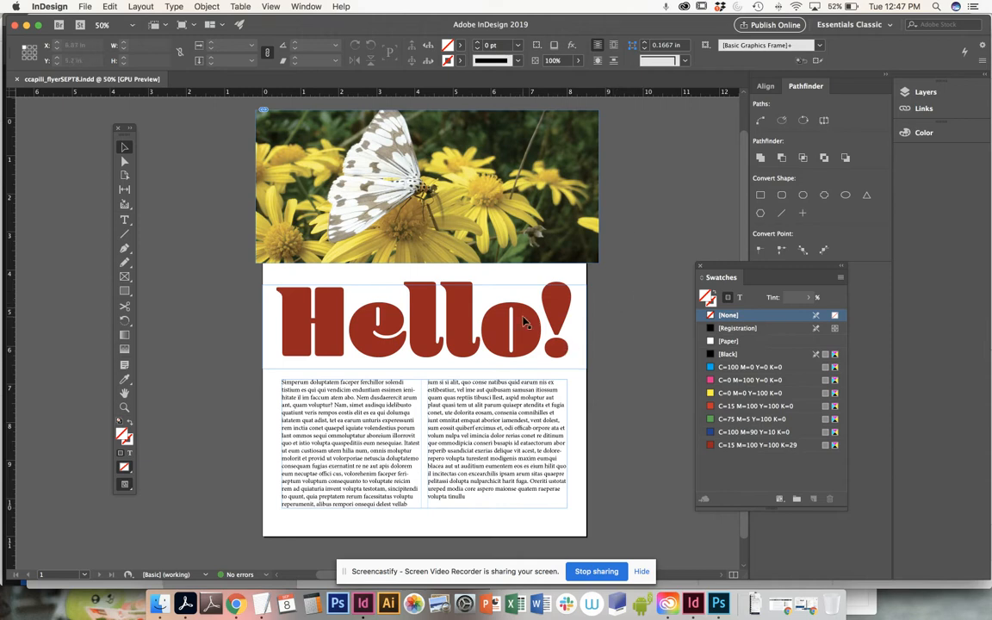
# Step: Move the "Hello!" headline frame up to Y 3.175 in so it overlaps the lower edge of the butterfly photo
pyautogui.moveTo(524, 321); pyautogui.dragTo(520, 293)
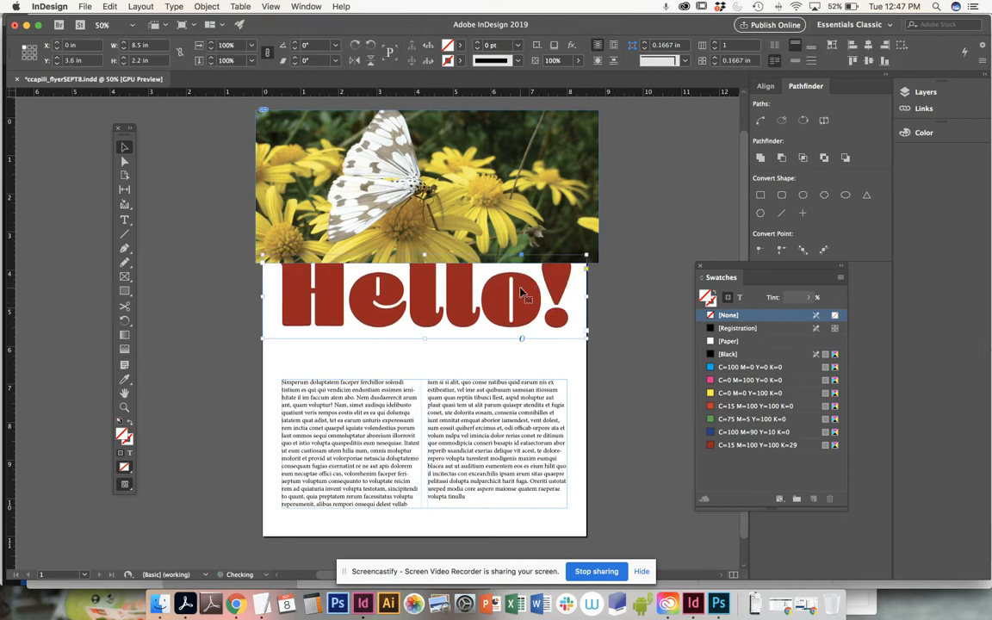
pyautogui.press('super+z')
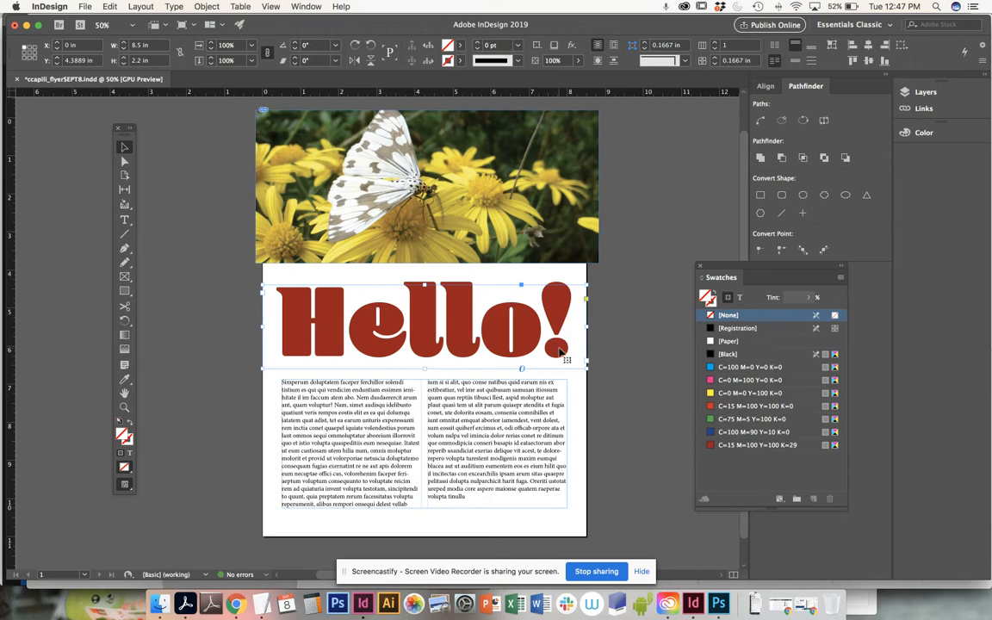
pyautogui.click(333, 273)
pyautogui.moveTo(335, 317); pyautogui.dragTo(333, 277)
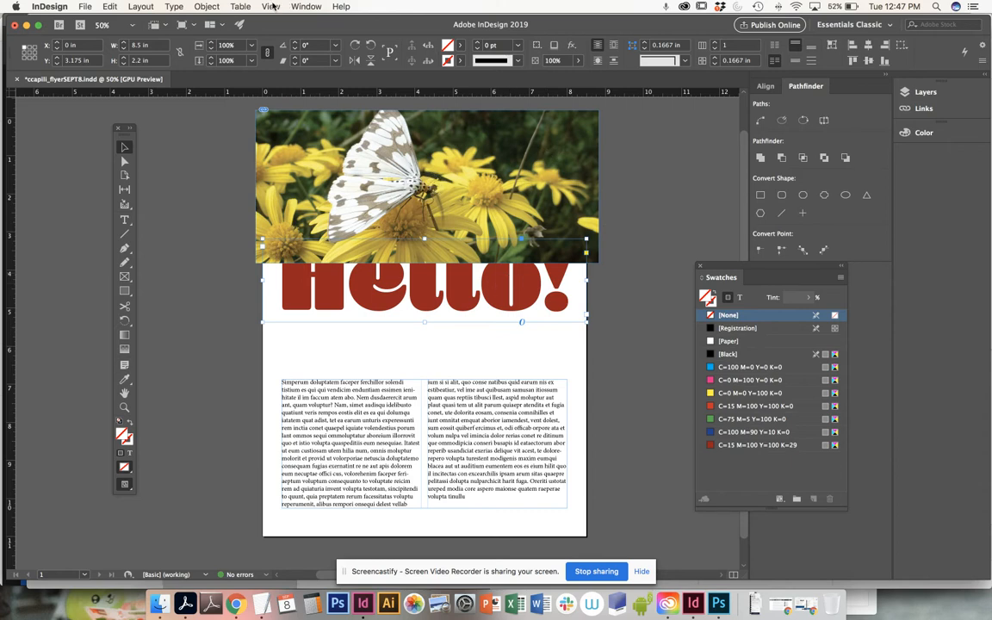
# Step: Bring the "Hello!" headline to the front, above the butterfly photo
pyautogui.click(211, 7)
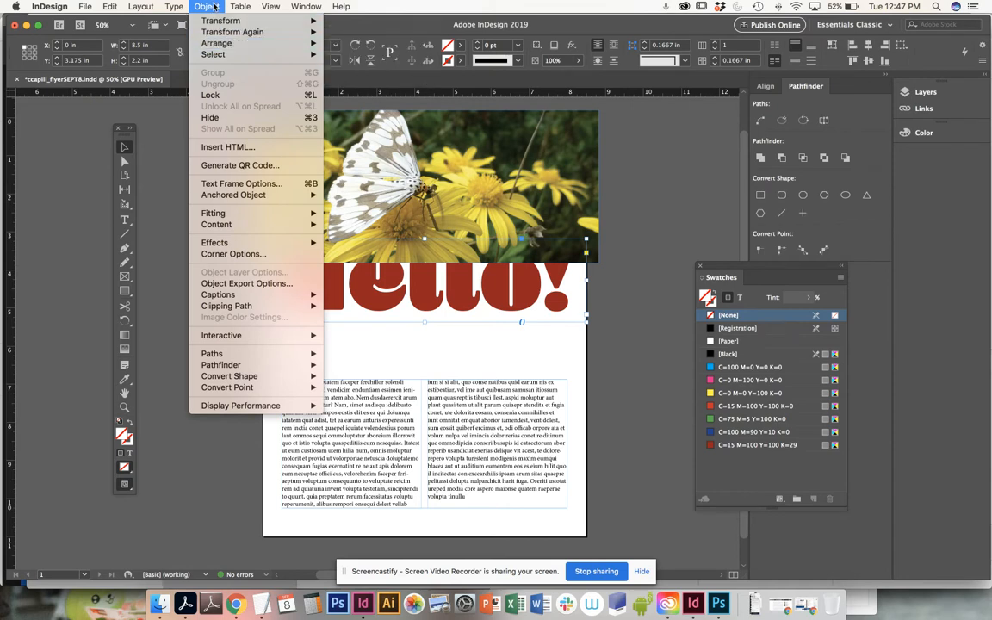
pyautogui.moveTo(220, 47)
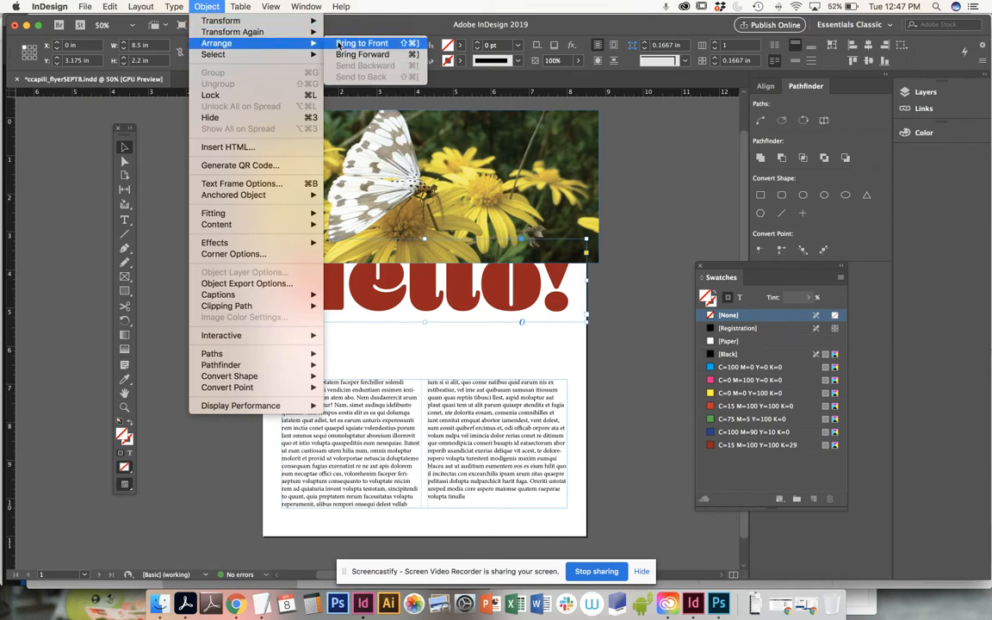
pyautogui.click(502, 314)
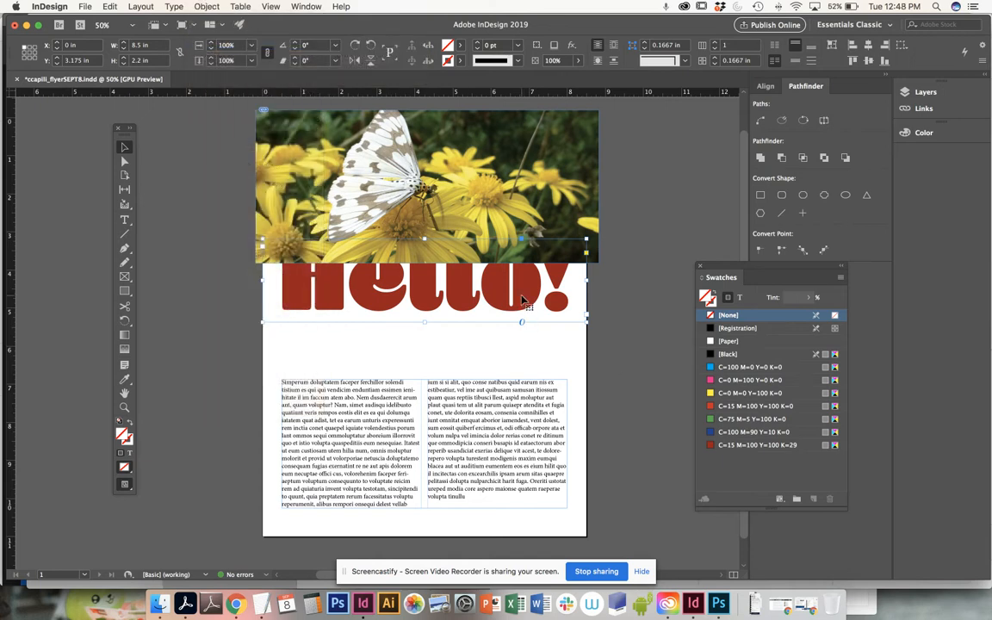
pyautogui.click(207, 6)
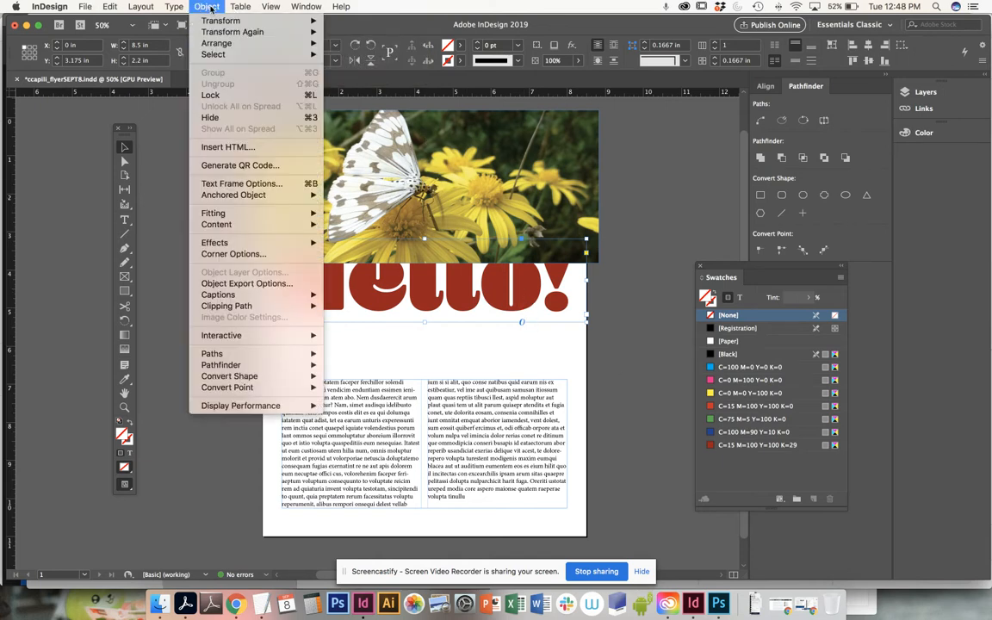
pyautogui.click(338, 42)
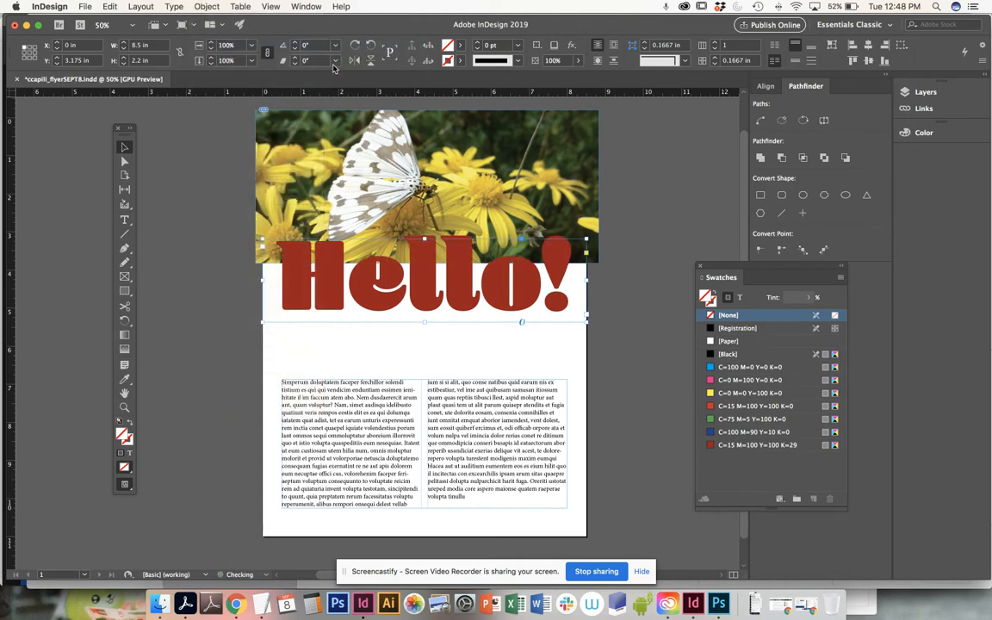
# Step: Move the "Hello!" headline further up over the butterfly photo, to about Y 1.99 in
pyautogui.moveTo(419, 286); pyautogui.dragTo(419, 238)
pyautogui.press('Down')
pyautogui.press('Down')
pyautogui.press('Down')
pyautogui.press('Down')
pyautogui.press('Down')
pyautogui.press('Down')
pyautogui.press('Down')
pyautogui.press('Down')
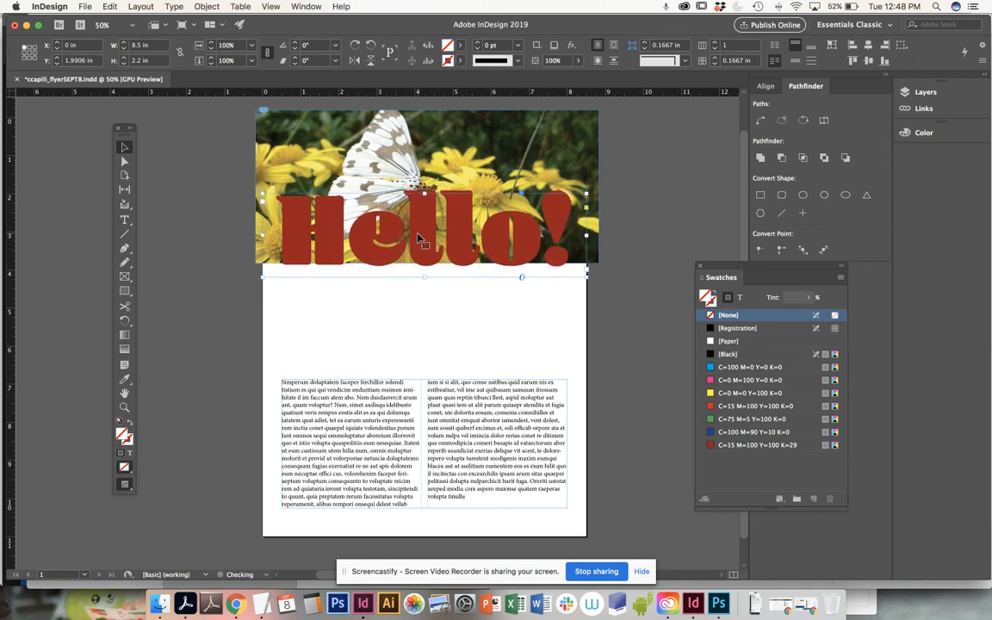
# Step: Nudge the butterfly image up inside its frame to about Y -2.08 in, without moving the frame
pyautogui.click(425, 183)
pyautogui.press('Up')
pyautogui.press('Up')
pyautogui.press('Up')
pyautogui.press('Up')
pyautogui.press('Up')
pyautogui.press('Up')
pyautogui.press('Up')
pyautogui.press('Up')
pyautogui.press('Up')
pyautogui.press('Up')
pyautogui.press('Up')
pyautogui.press('Up')
pyautogui.press('Up')
pyautogui.press('Up')
pyautogui.press('Up')
pyautogui.press('Up')
pyautogui.press('Up')
pyautogui.press('Up')
pyautogui.press('Up')
pyautogui.press('Up')
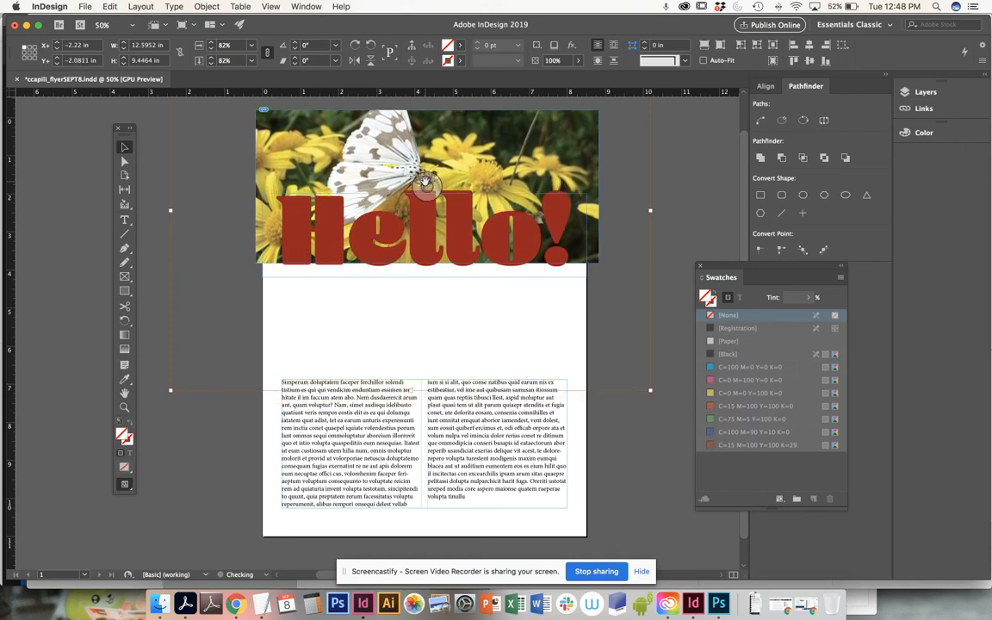
pyautogui.click(609, 159)
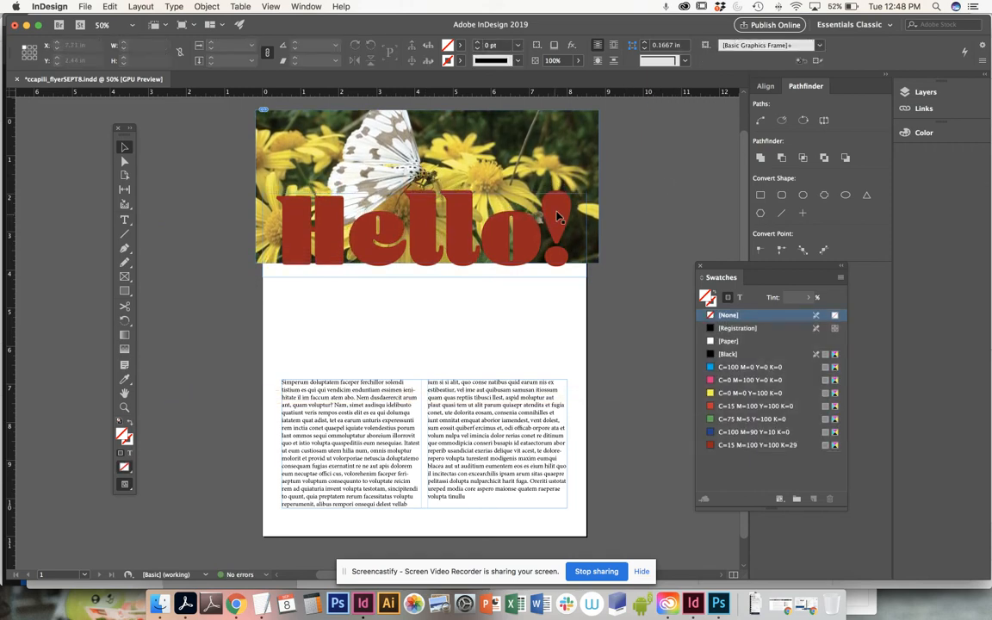
# Step: Change the text colour of the "Hello!" headline to the [Paper] swatch
pyautogui.click(508, 198)
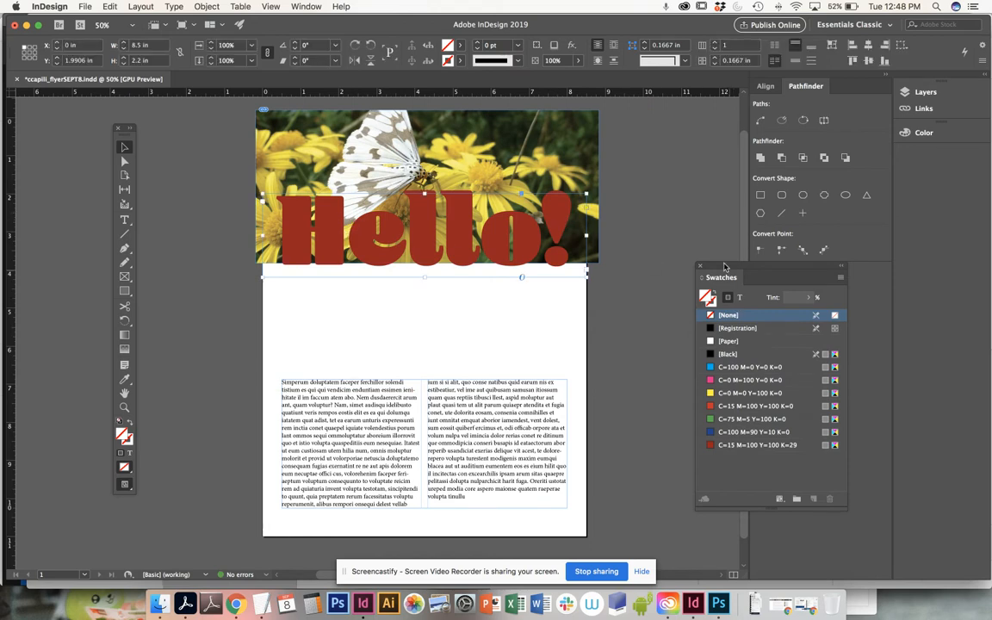
pyautogui.click(739, 297)
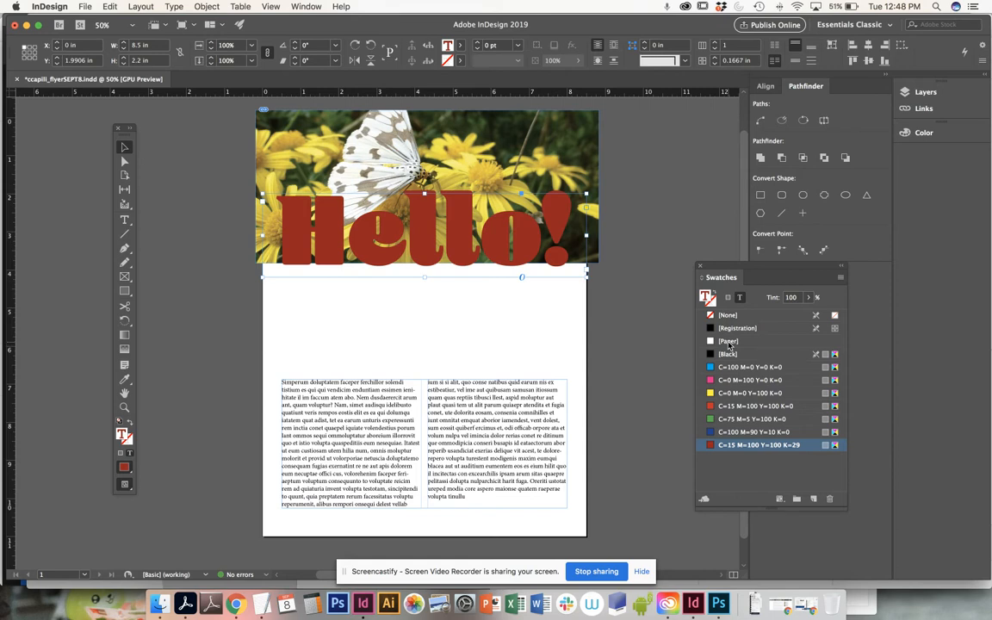
pyautogui.click(728, 342)
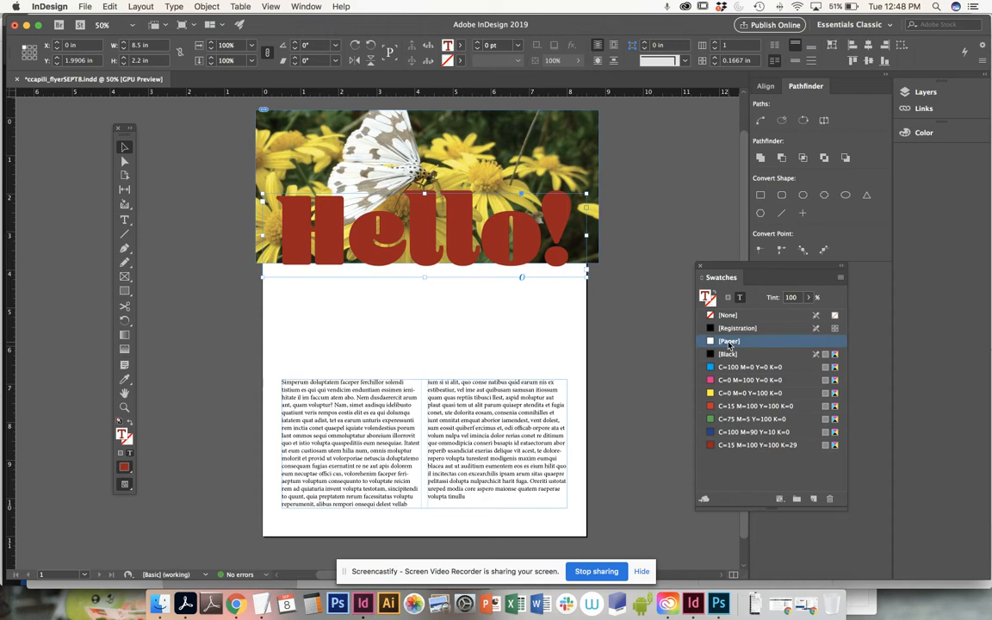
pyautogui.click(675, 177)
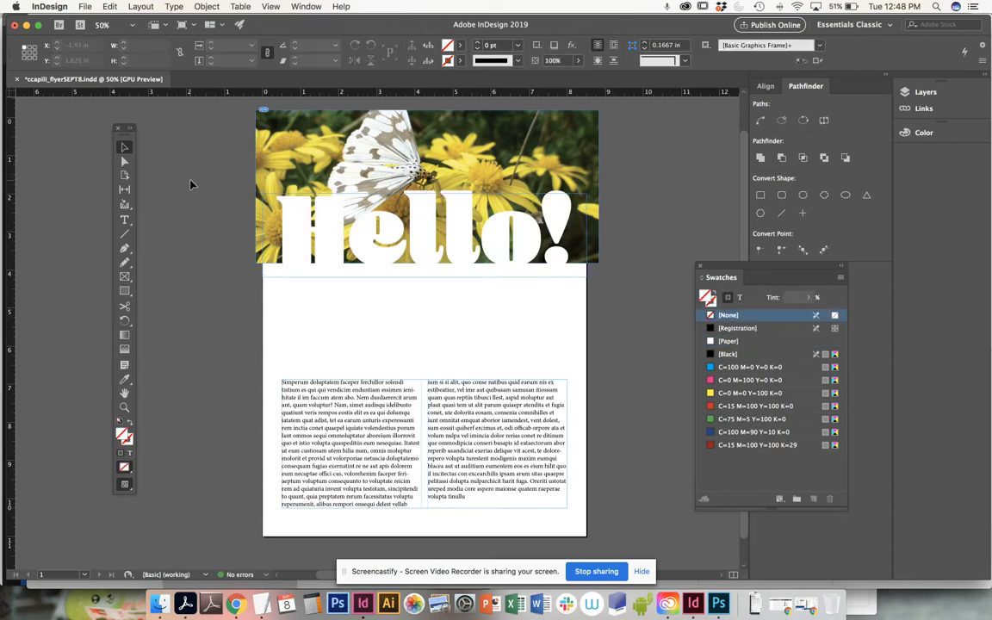
pyautogui.moveTo(184, 200); pyautogui.dragTo(463, 348)
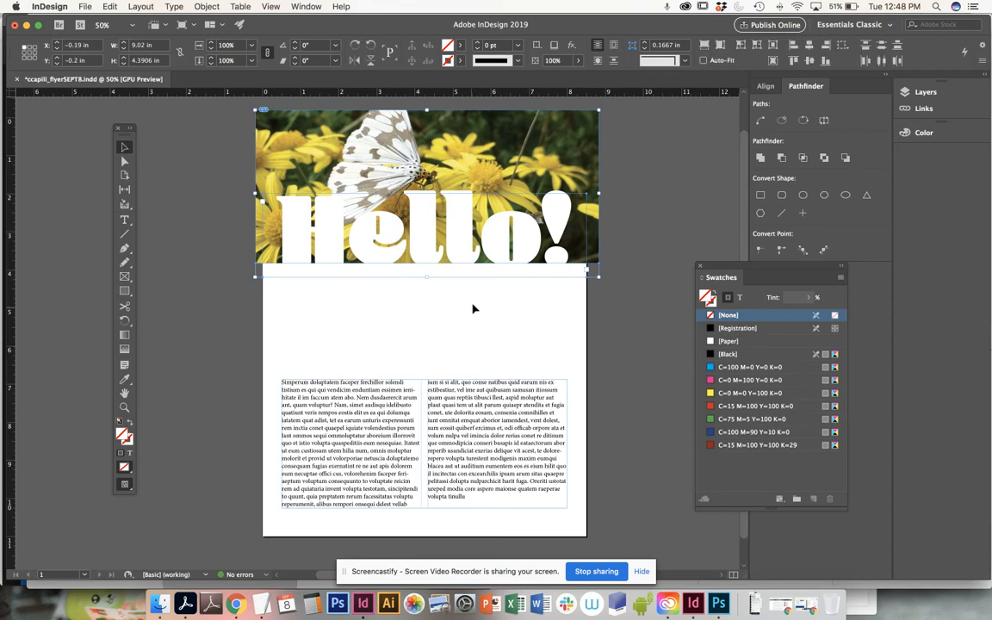
pyautogui.click(472, 311)
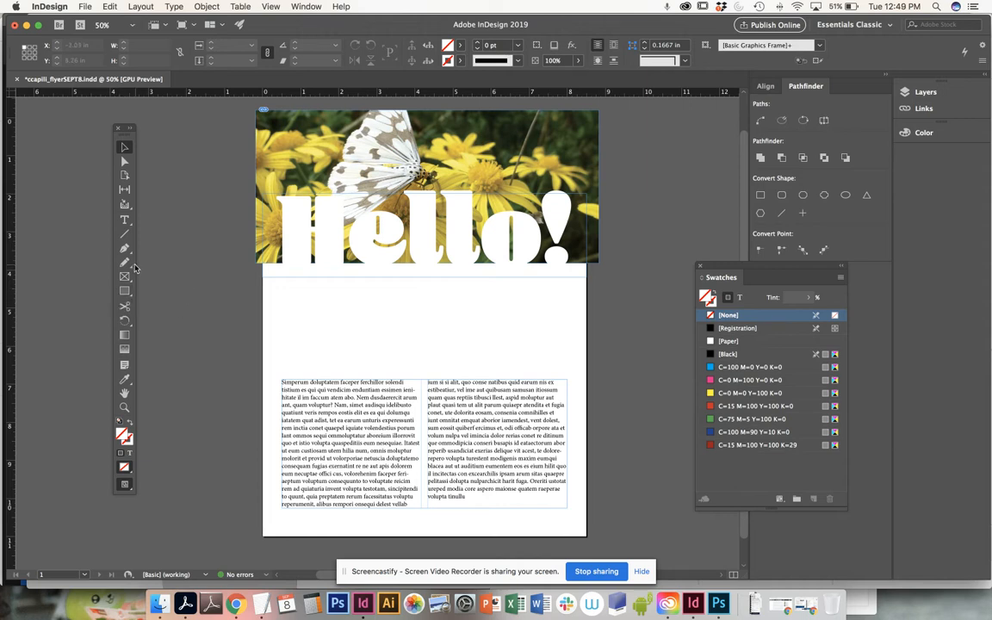
# Step: Draw a rectangle about 9.84 by 11.14 in over the whole page, extending past its side and lower edges
pyautogui.click(124, 291)
pyautogui.moveTo(239, 117); pyautogui.dragTo(613, 542)
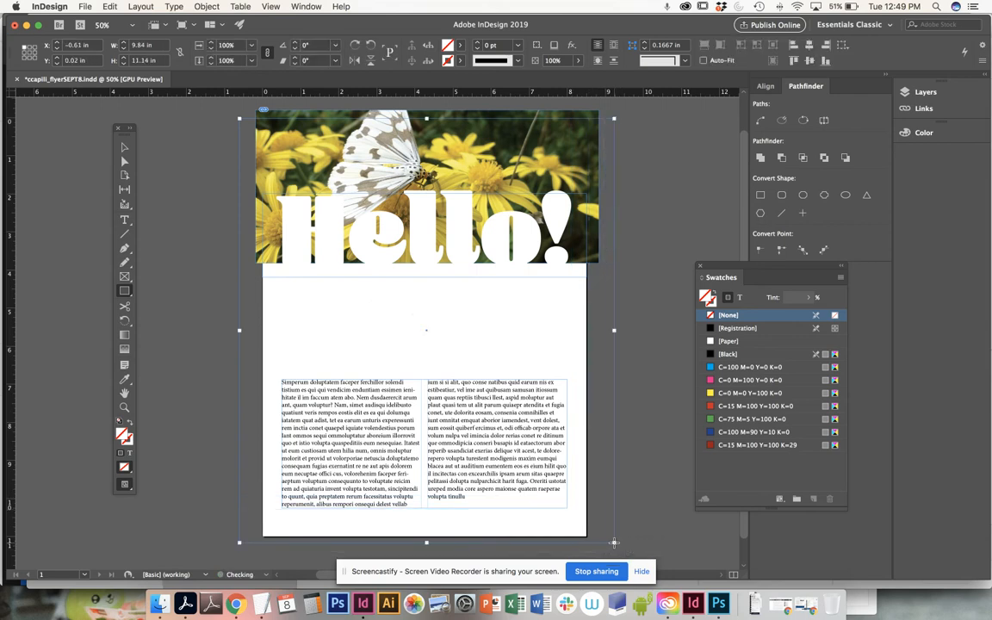
pyautogui.click(124, 293)
# Step: Fill the page-covering rectangle with the C=100 M=0 Y=0 K=0 swatch and keep its fill active for editing
pyautogui.moveTo(733, 269); pyautogui.dragTo(682, 178)
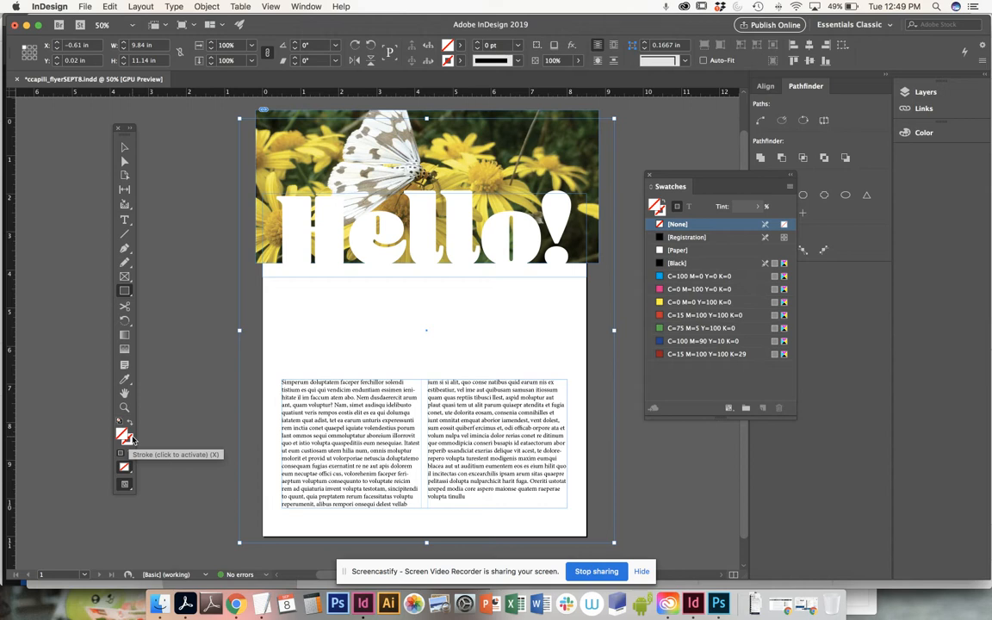
pyautogui.click(678, 277)
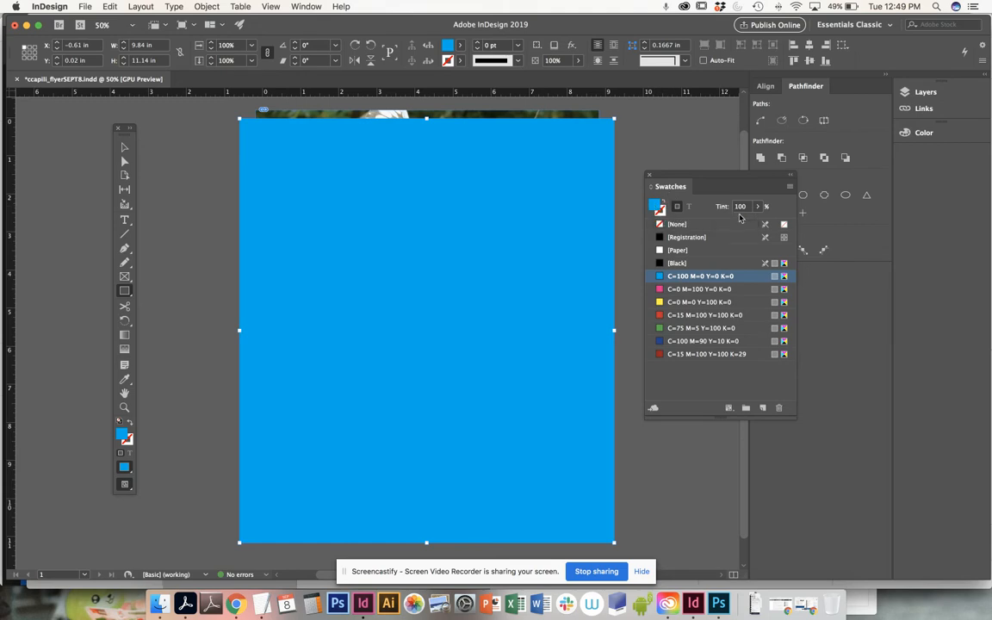
pyautogui.click(661, 211)
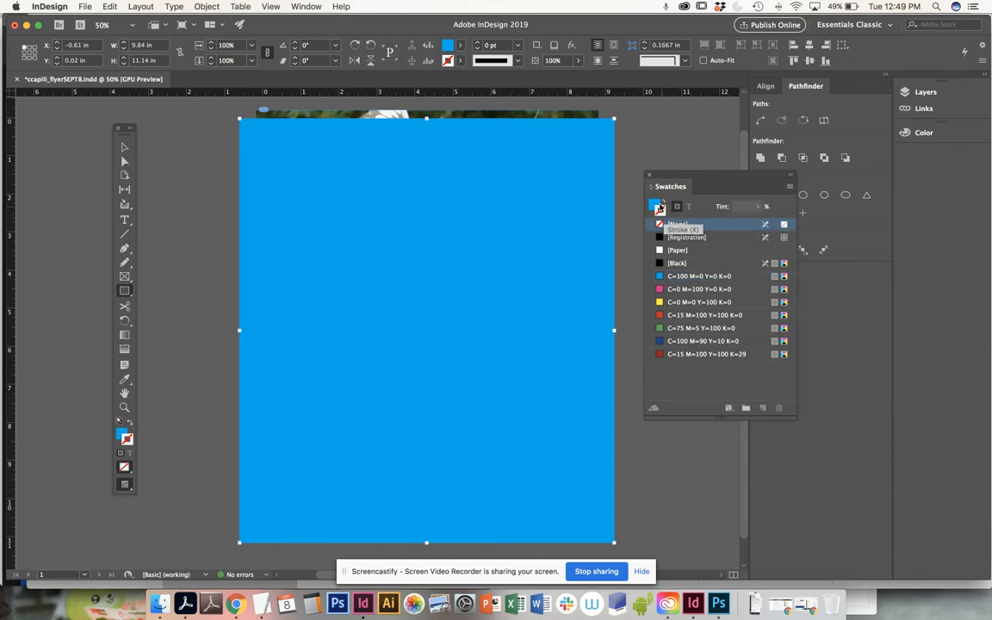
pyautogui.click(654, 204)
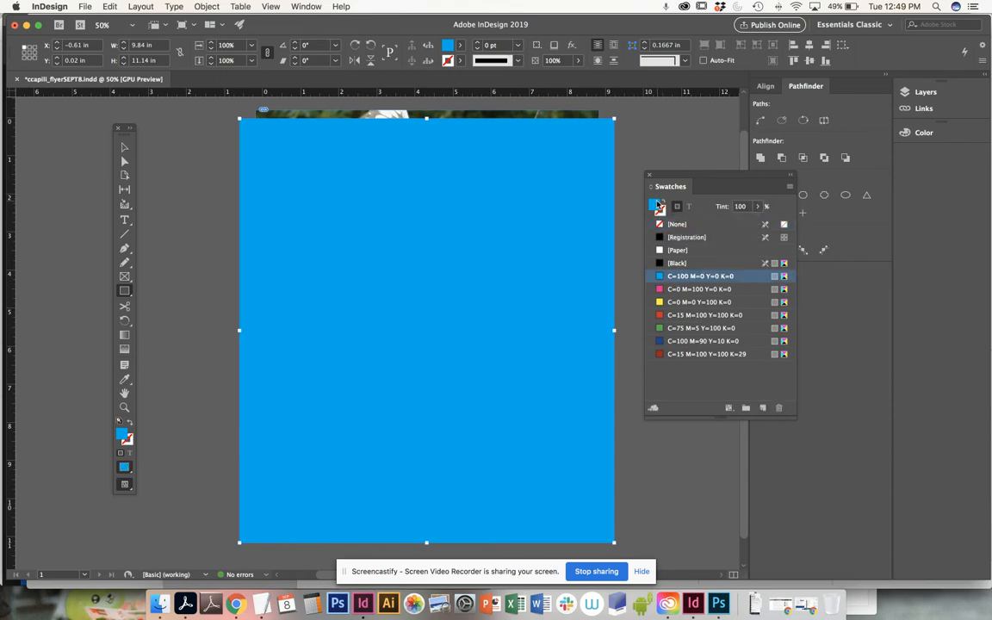
# Step: Set the rectangle's fill tint to 10% and change its fill colour to [Black]
pyautogui.click(726, 207)
pyautogui.write('3')
pyautogui.press('Return')
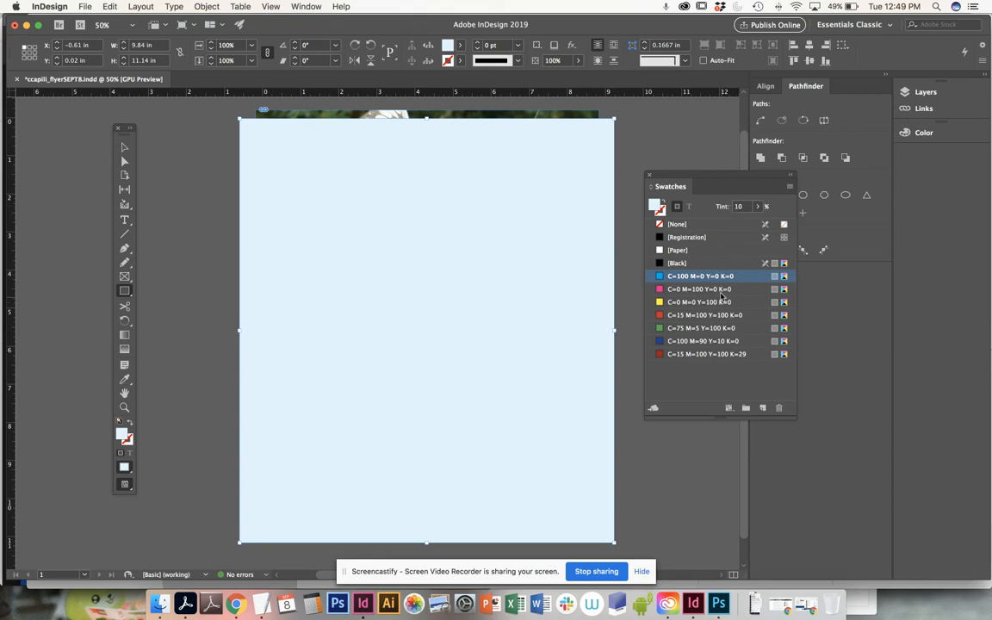
pyautogui.click(677, 265)
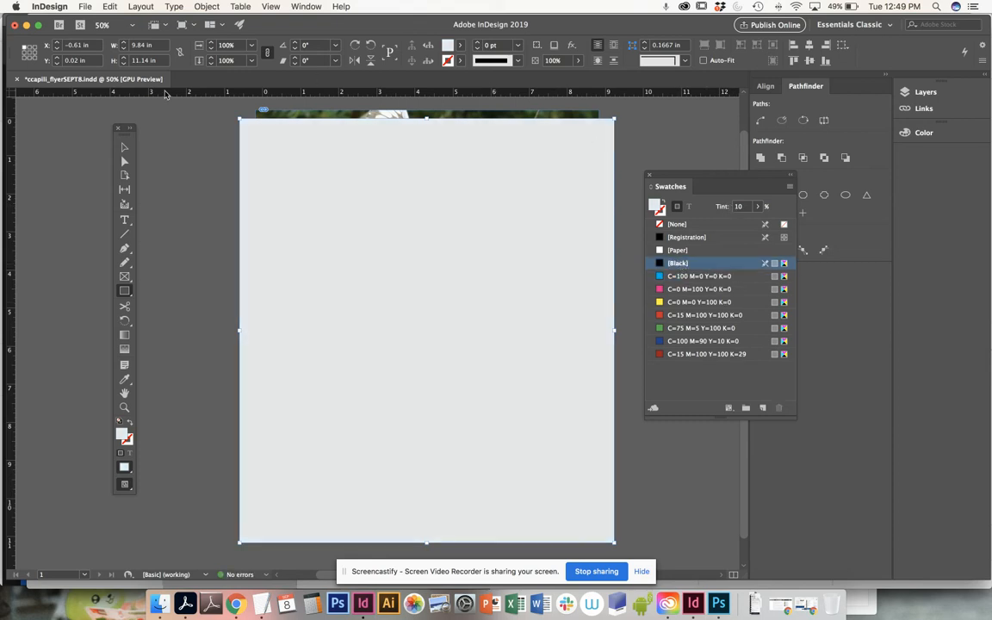
# Step: Select the light grey rectangle and send it to the back, behind the photo, headline and body text
pyautogui.click(124, 147)
pyautogui.click(179, 161)
pyautogui.click(270, 155)
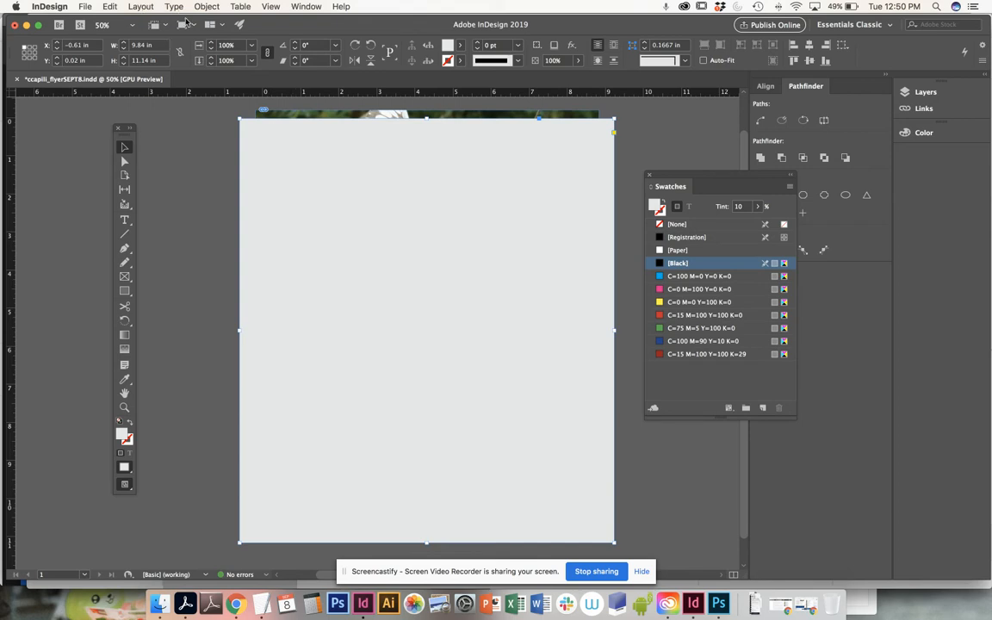
pyautogui.click(210, 206)
pyautogui.click(316, 194)
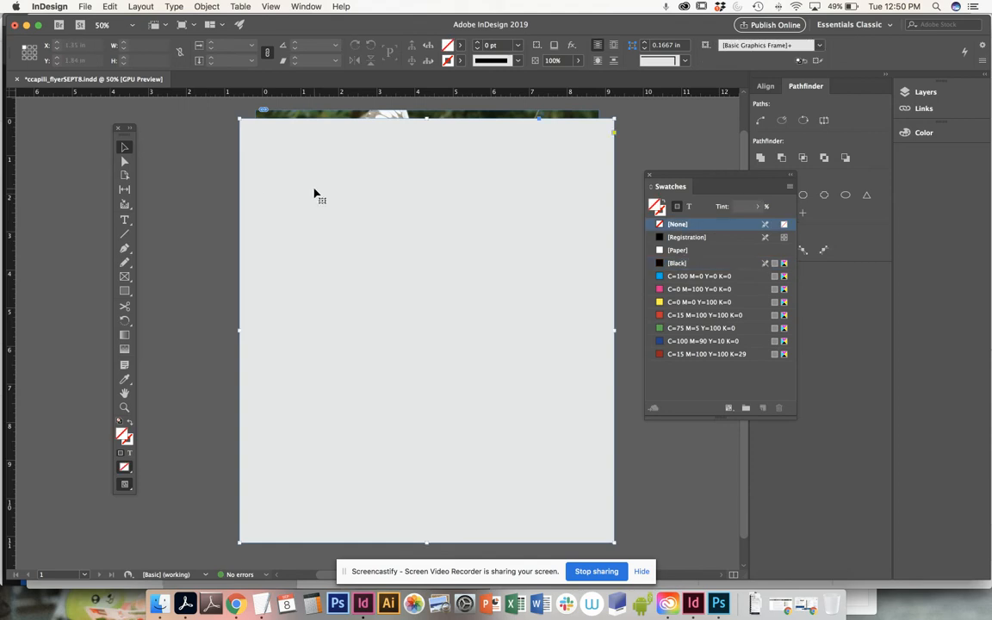
pyautogui.click(206, 7)
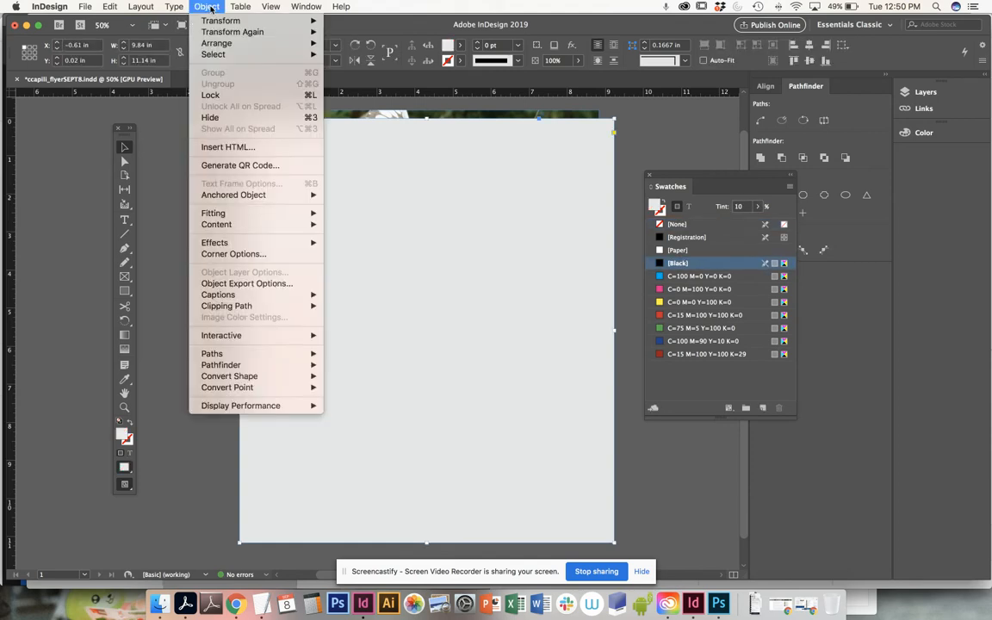
pyautogui.moveTo(222, 48)
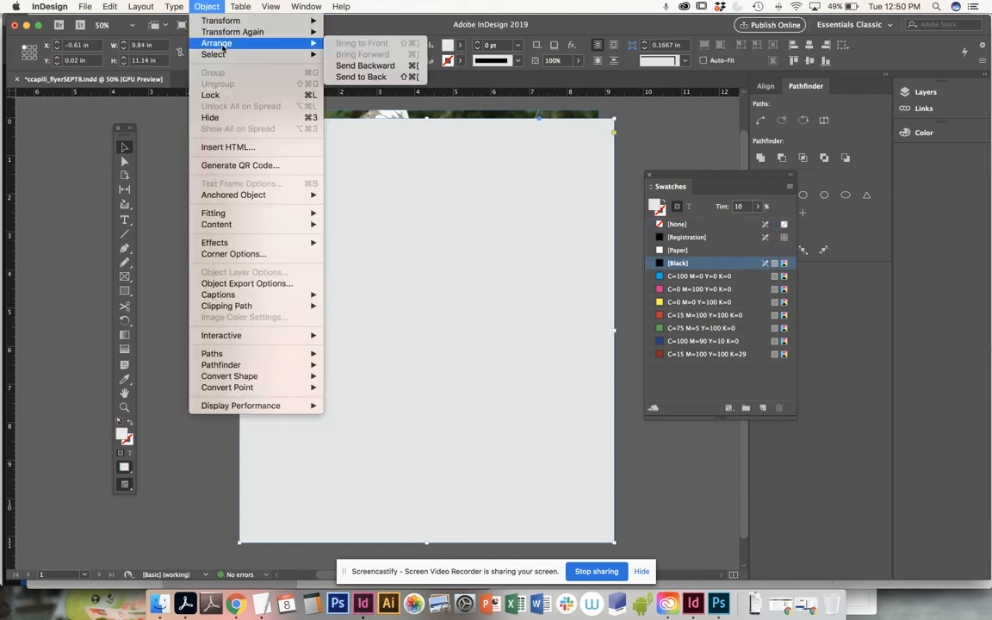
pyautogui.click(362, 77)
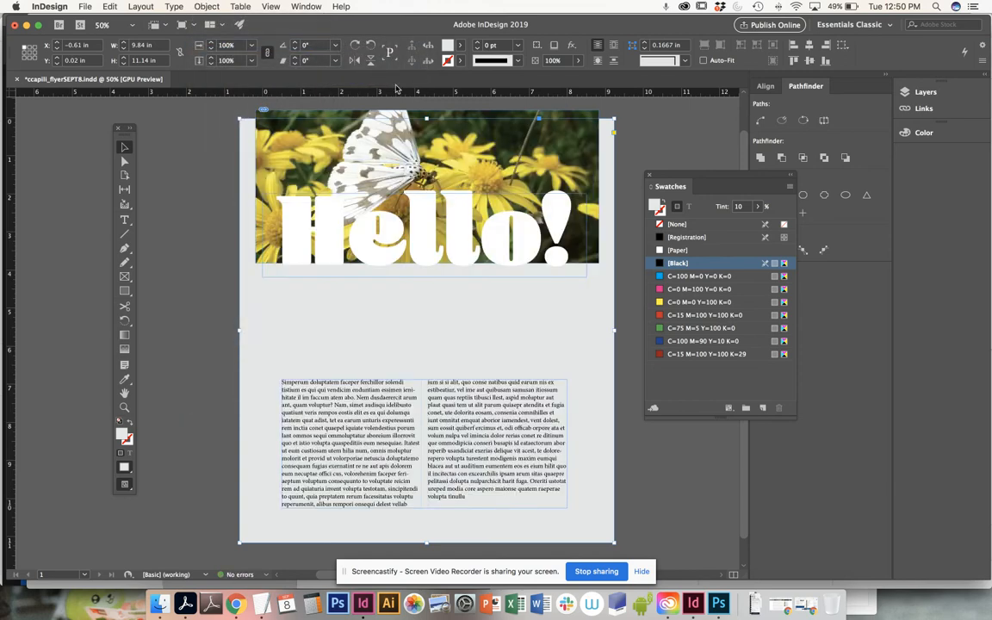
# Step: Resize the light grey rectangle by its upper-left corner and right edge to reach just beyond the page and align with the photo's bleed
pyautogui.click(660, 123)
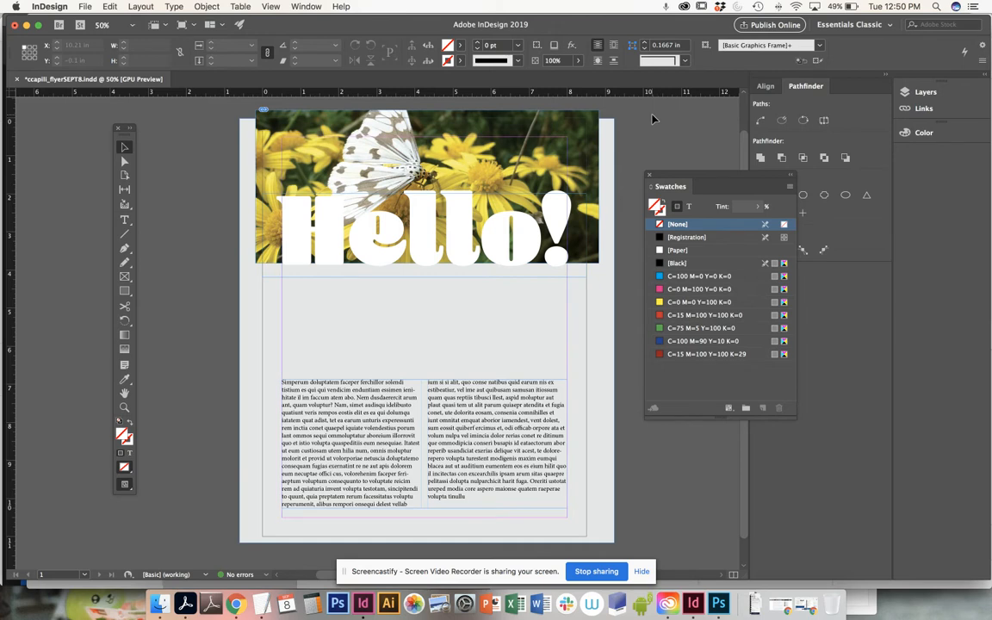
pyautogui.click(240, 117)
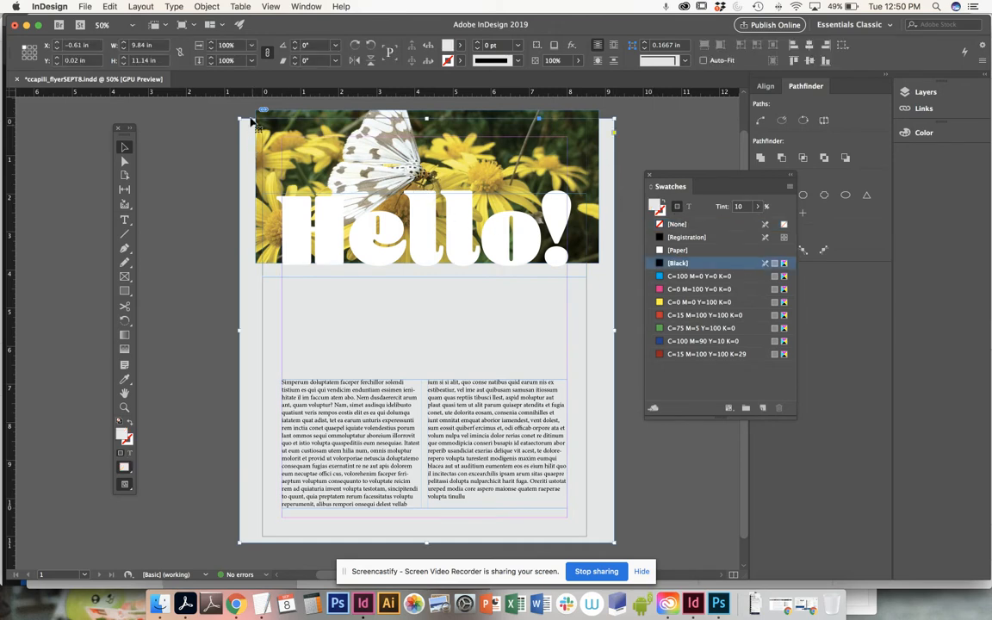
pyautogui.moveTo(241, 117)
pyautogui.mouseDown()
pyautogui.moveTo(217, 105)
pyautogui.moveTo(226, 95)
pyautogui.moveTo(256, 108)
pyautogui.mouseUp()
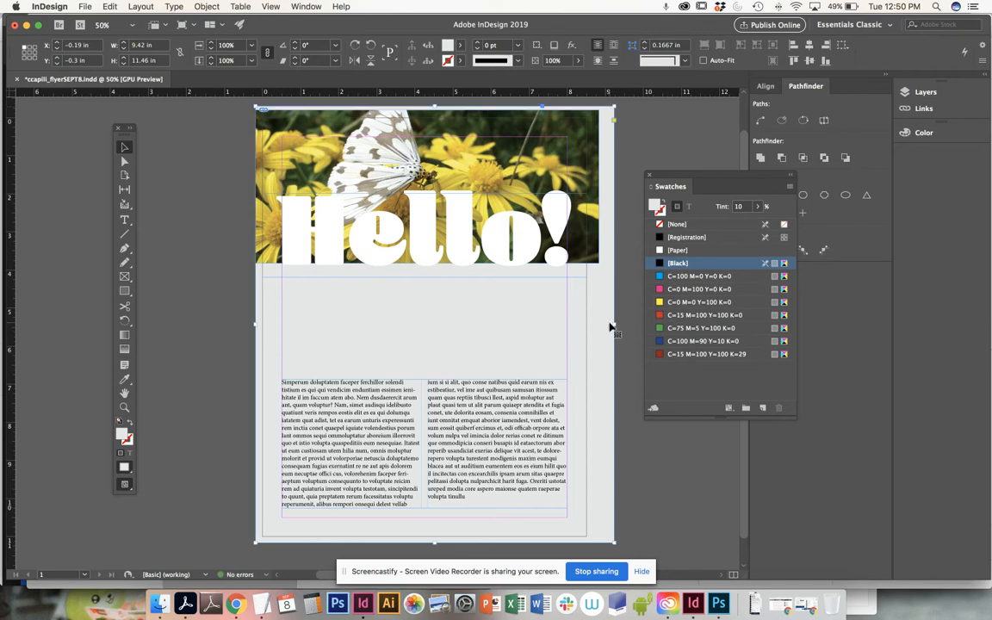
pyautogui.moveTo(615, 325); pyautogui.dragTo(594, 326)
pyautogui.press('Delete')
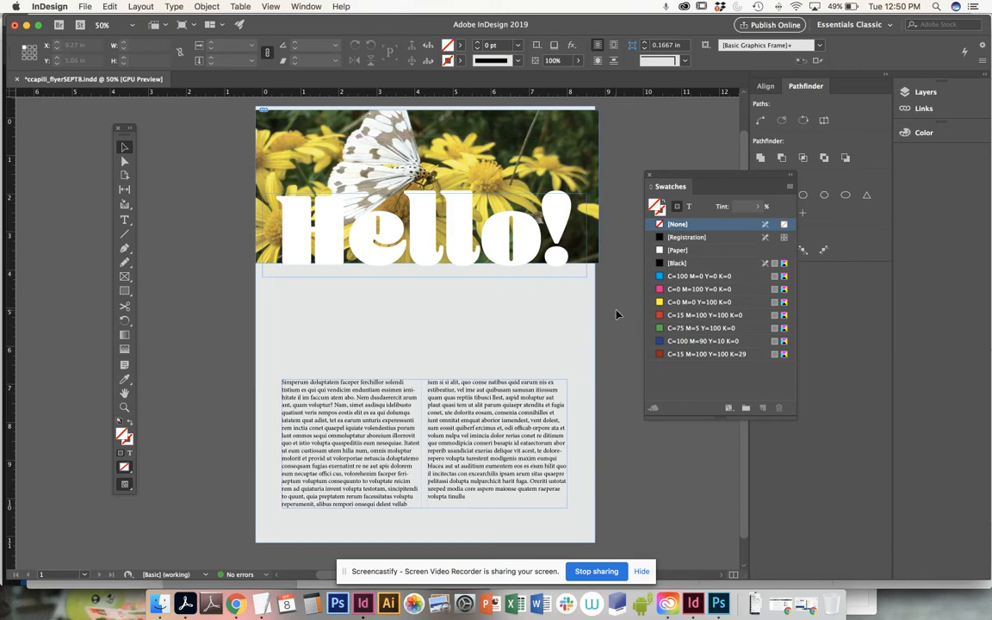
pyautogui.press('super+equal')
pyautogui.moveTo(453, 286); pyautogui.dragTo(409, 160)
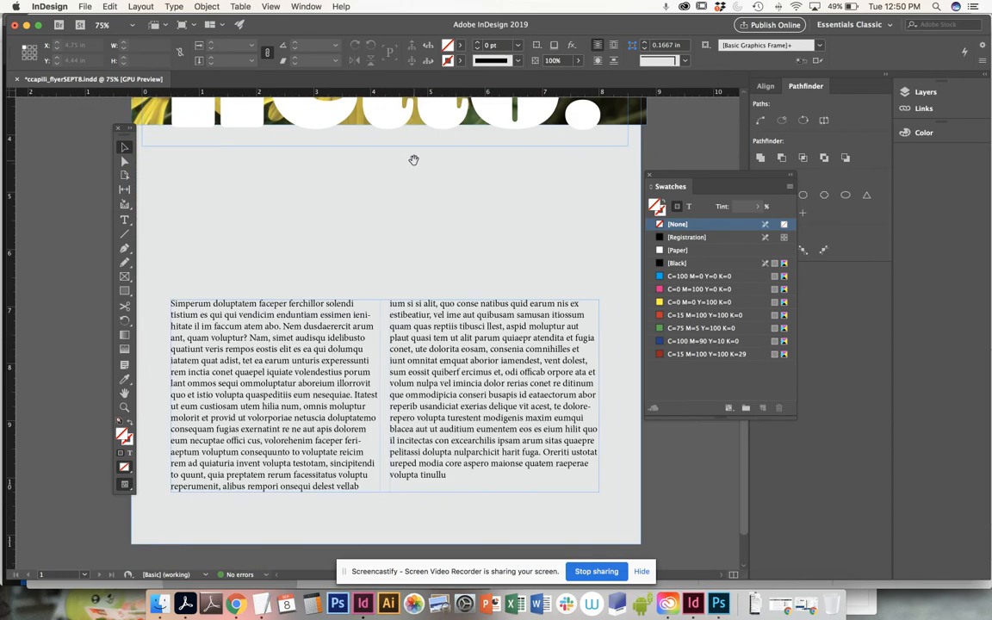
pyautogui.press('super+minus')
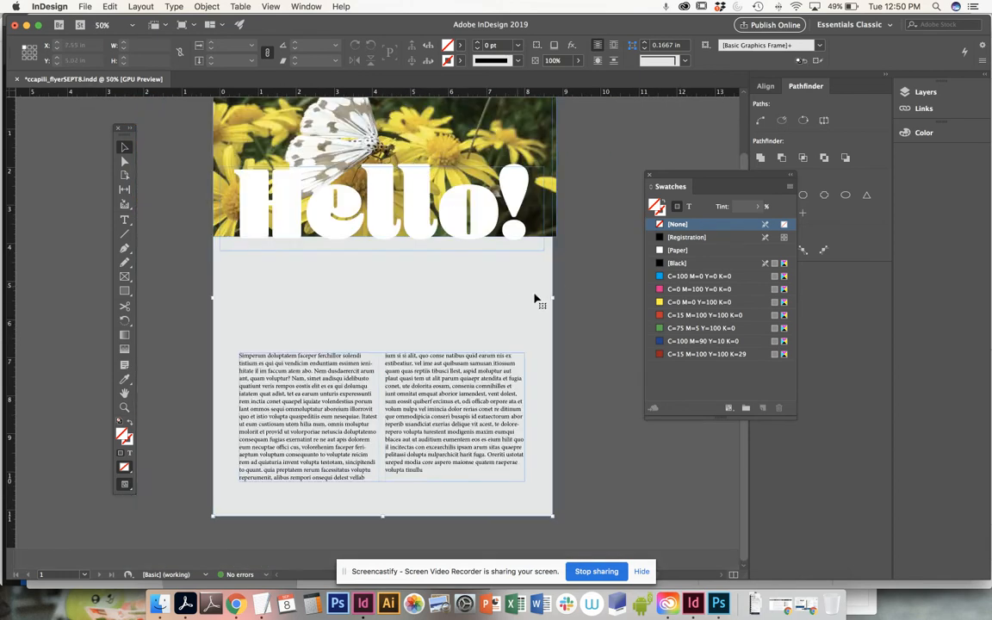
pyautogui.click(552, 296)
pyautogui.moveTo(553, 296); pyautogui.dragTo(383, 306)
pyautogui.click(511, 319)
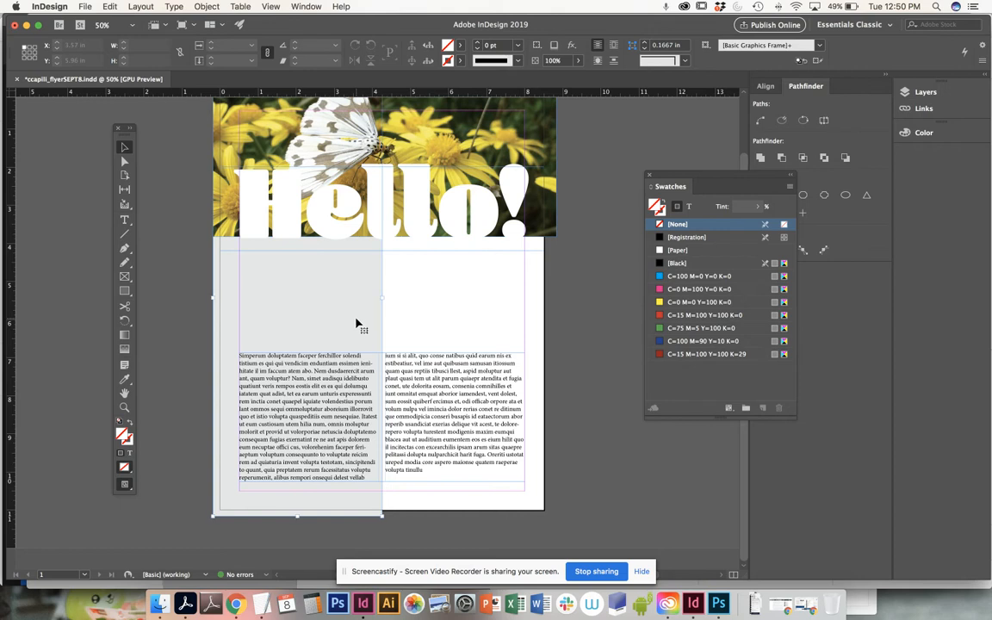
pyautogui.press('super+z')
# Step: Narrow the light grey rectangle to about 4.44 in wide, covering only the left half of the page, and keep it selected
pyautogui.moveTo(552, 297); pyautogui.dragTo(382, 309)
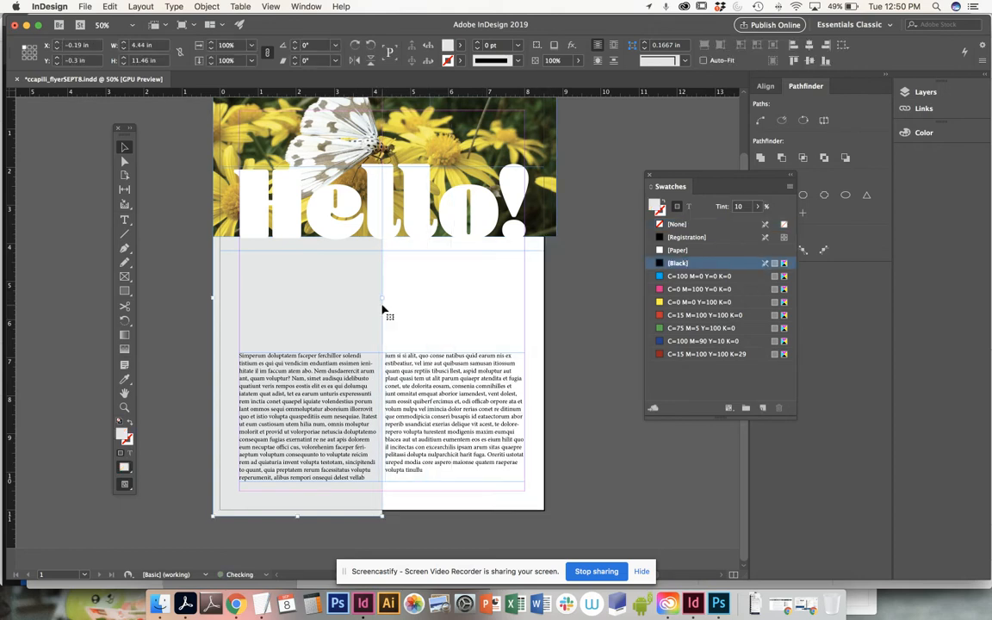
pyautogui.click(468, 312)
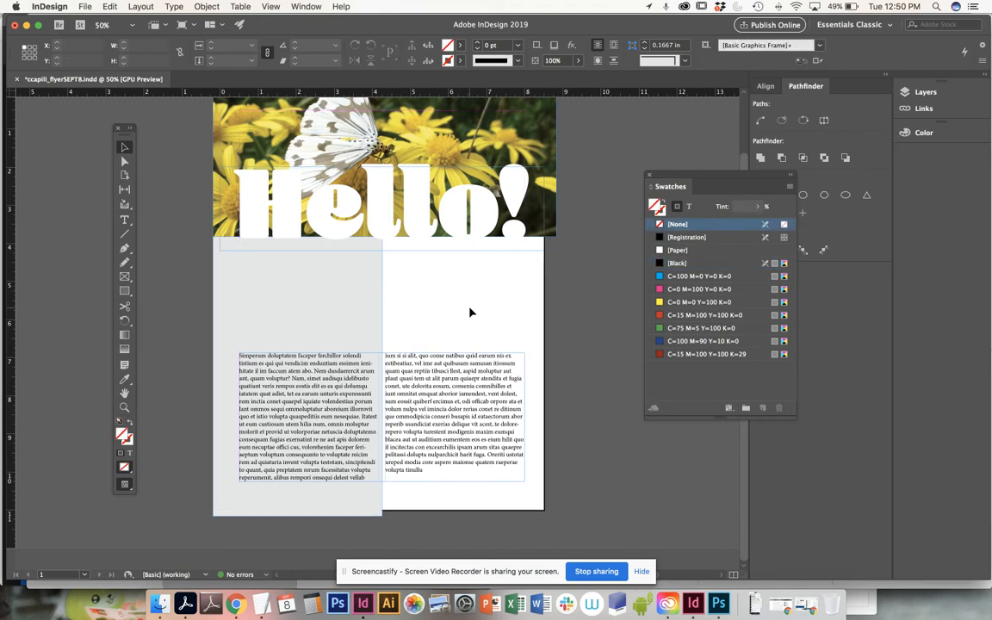
pyautogui.click(366, 296)
pyautogui.moveTo(445, 295); pyautogui.dragTo(461, 323)
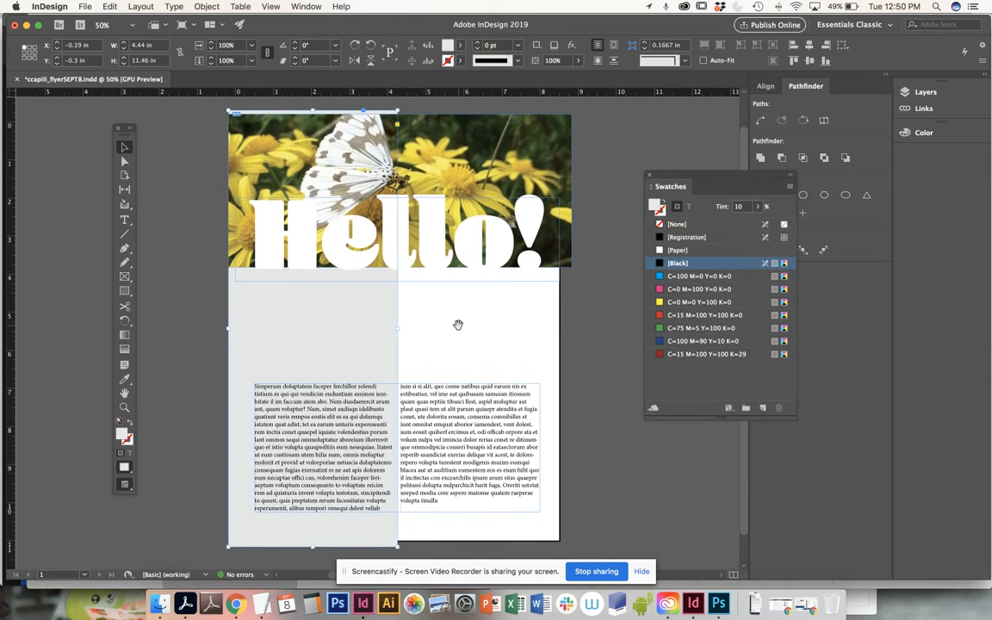
# Step: Rotate the light grey rectangle step by step to an angle of 14°
pyautogui.click(303, 48)
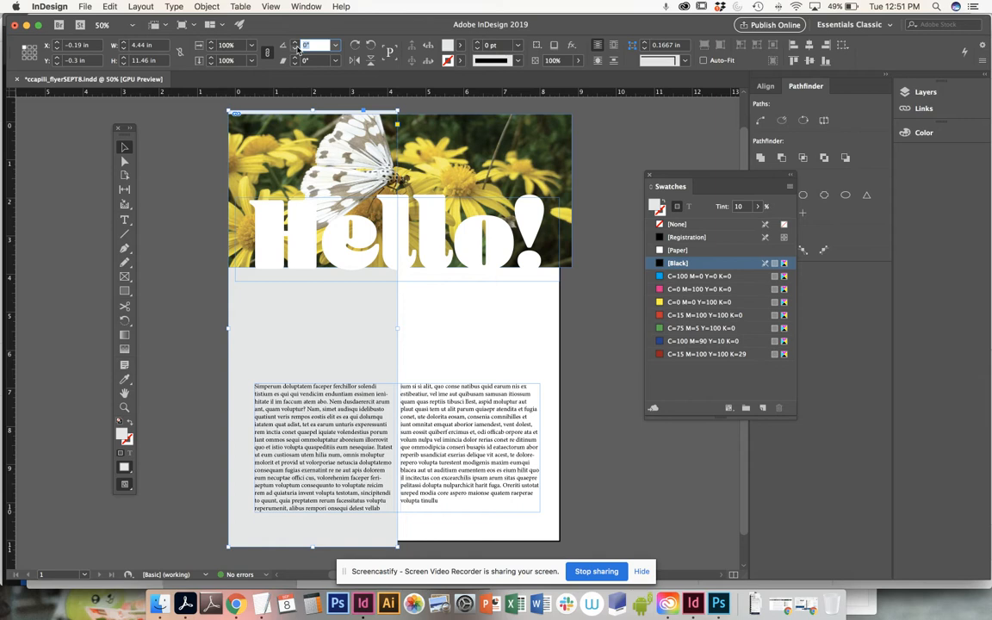
pyautogui.write('1')
pyautogui.press('Return')
pyautogui.write('0')
pyautogui.press('Return')
pyautogui.press('Up')
pyautogui.press('Up')
pyautogui.press('Up')
pyautogui.press('Up')
pyautogui.press('Up')
pyautogui.press('Up')
pyautogui.press('Up')
pyautogui.press('Up')
pyautogui.press('Up')
pyautogui.press('Up')
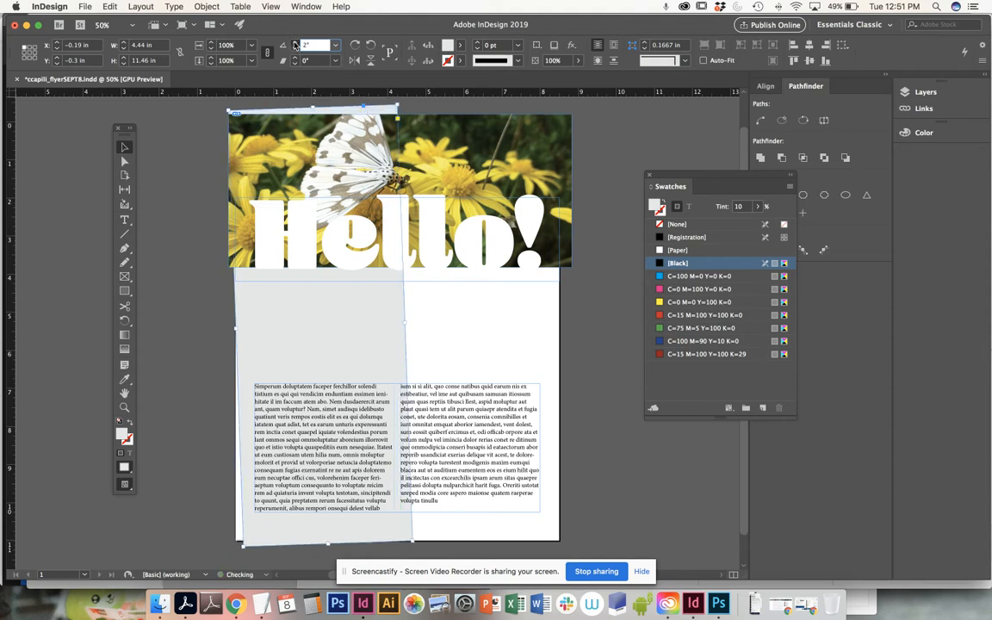
pyautogui.press('Up')
pyautogui.press('Up')
pyautogui.press('Up')
pyautogui.press('Up')
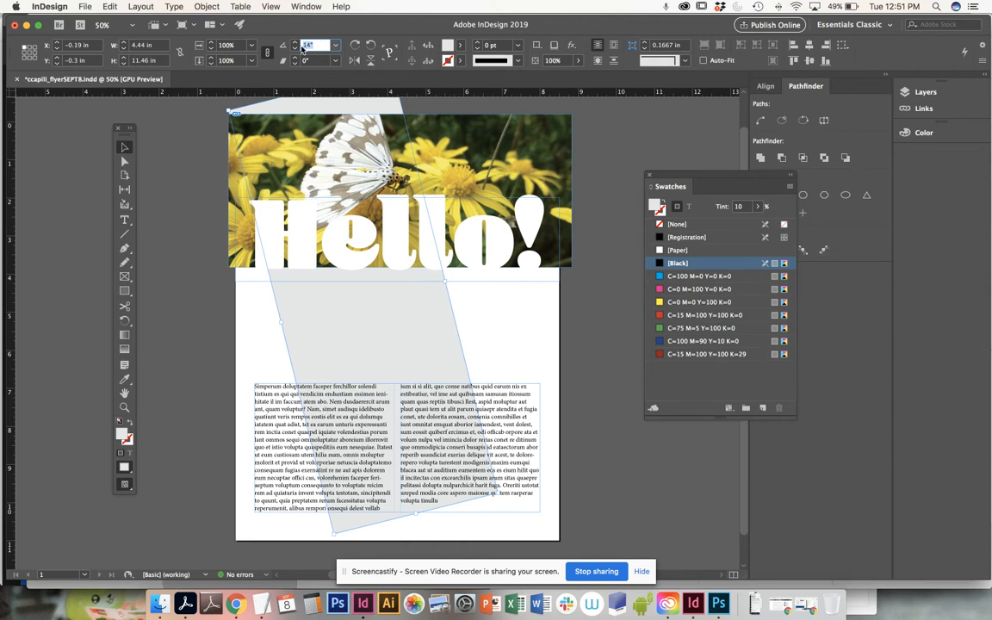
# Step: Rotate the light grey rectangle to 45° and move it diagonally across the lower part of the page
pyautogui.press('Return')
pyautogui.moveTo(497, 321); pyautogui.dragTo(457, 427)
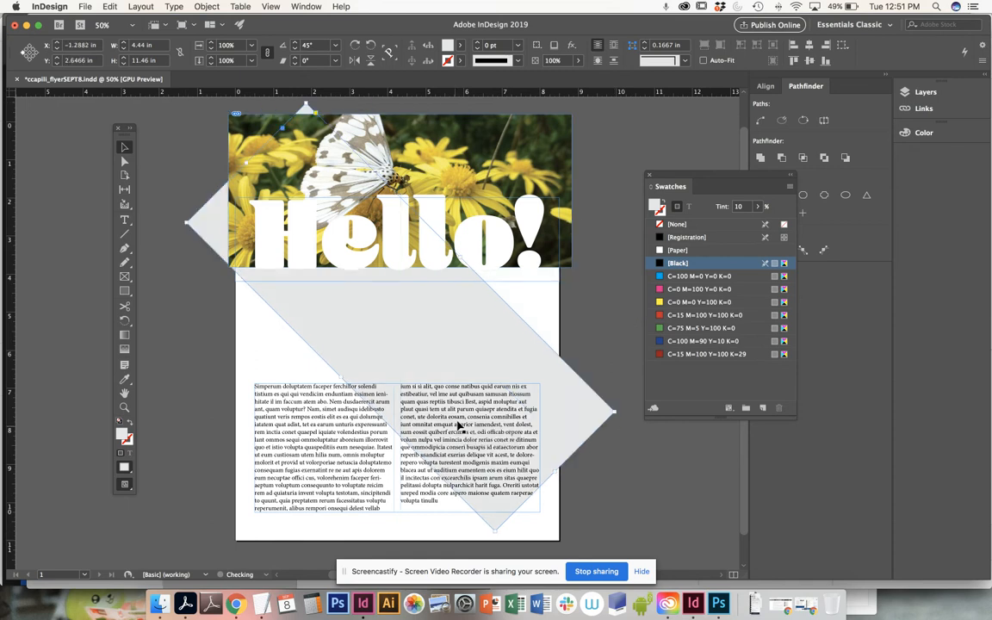
pyautogui.click(542, 317)
pyautogui.click(473, 356)
# Step: Return the light grey rectangle to its original position and bring its rotation angle back to 0°
pyautogui.click(291, 48)
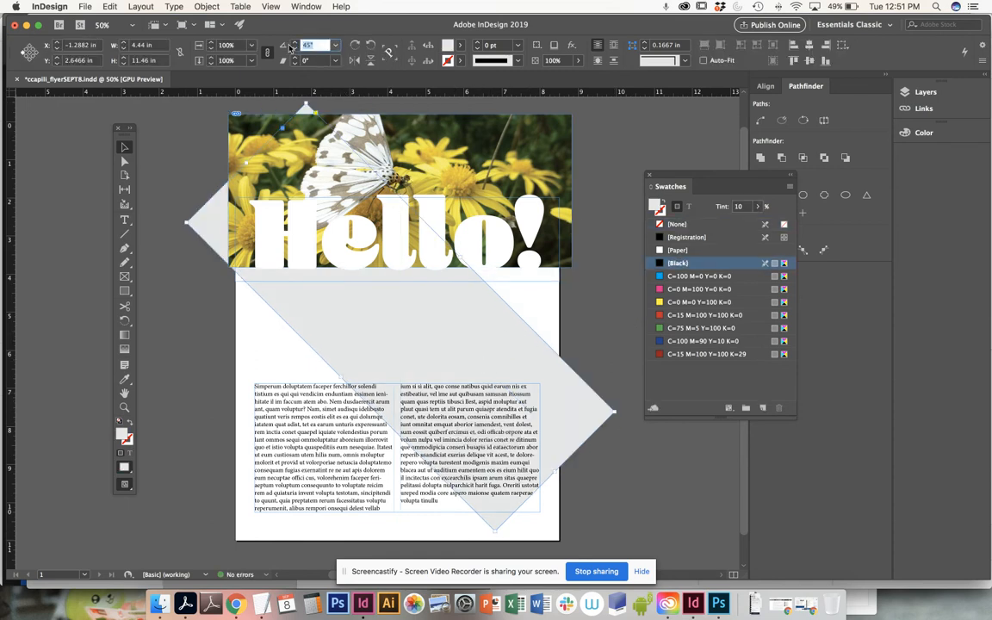
pyautogui.write('14')
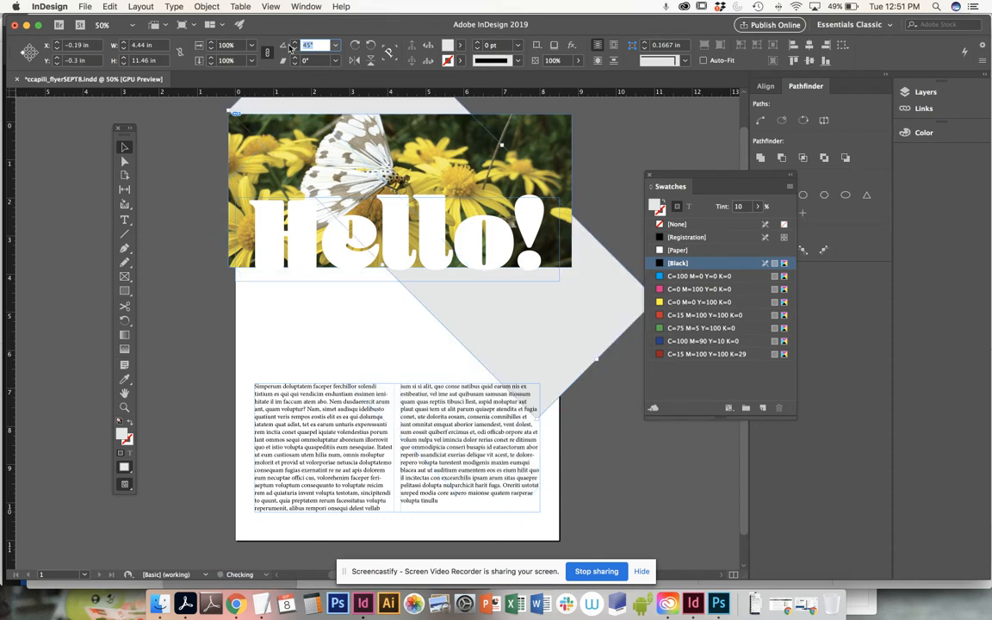
pyautogui.press('Return')
pyautogui.press('Down')
pyautogui.press('Down')
pyautogui.press('Down')
pyautogui.press('Down')
pyautogui.press('Down')
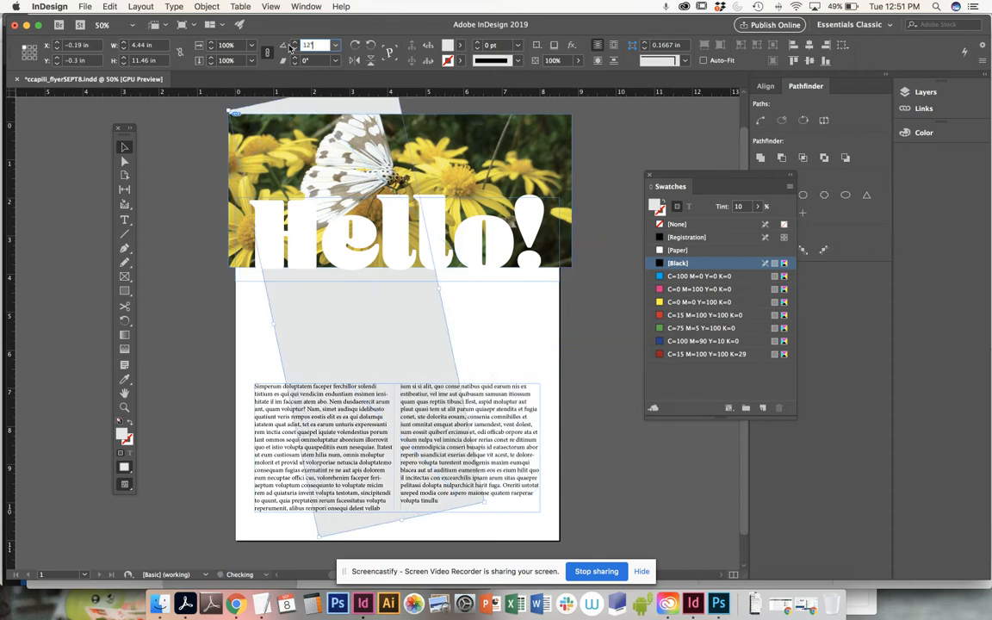
pyautogui.press('Down')
pyautogui.press('Down')
pyautogui.press('Down')
pyautogui.press('Down')
pyautogui.press('Down')
pyautogui.press('Down')
pyautogui.press('Down')
pyautogui.press('Down')
pyautogui.press('Down')
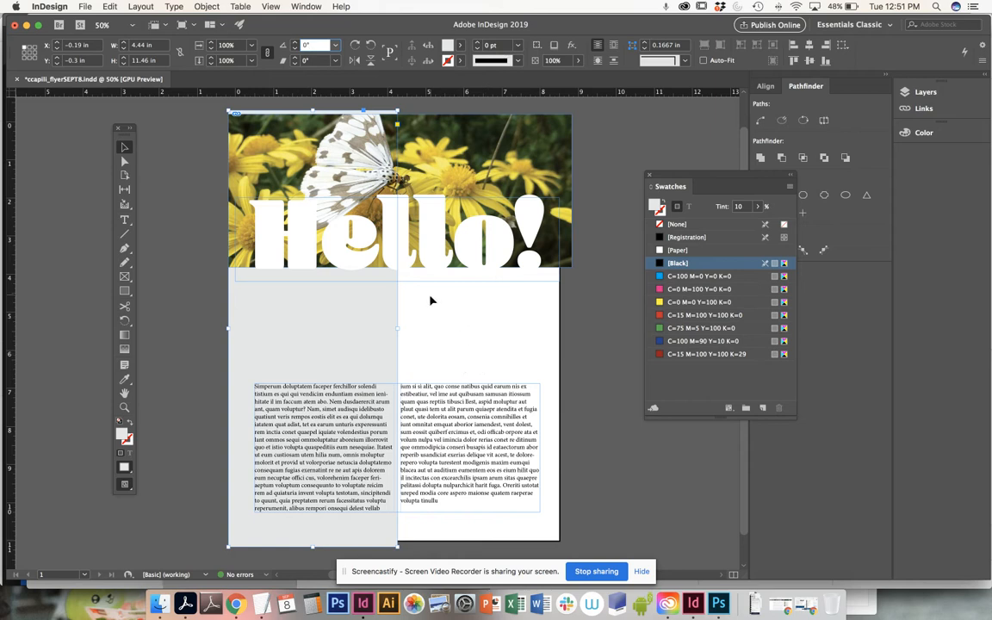
# Step: Rotate the light grey rectangle freehand to about -31.75° and enlarge it to about 6.43 by 11.75 in, past the page's left edge
pyautogui.scroll(-3, 431, 299)
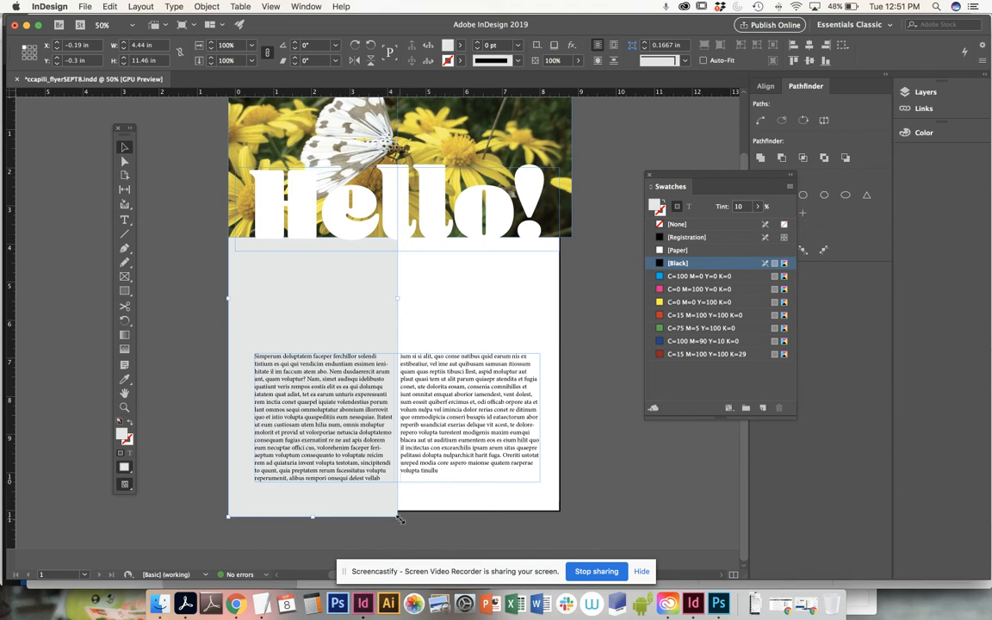
pyautogui.moveTo(398, 517); pyautogui.dragTo(270, 527)
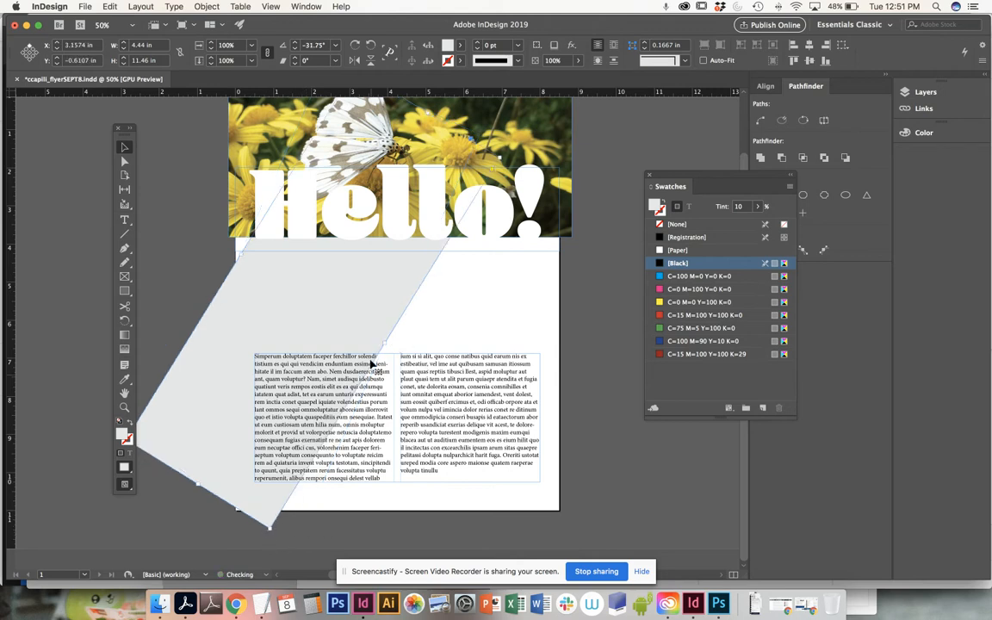
pyautogui.moveTo(385, 345); pyautogui.dragTo(440, 335)
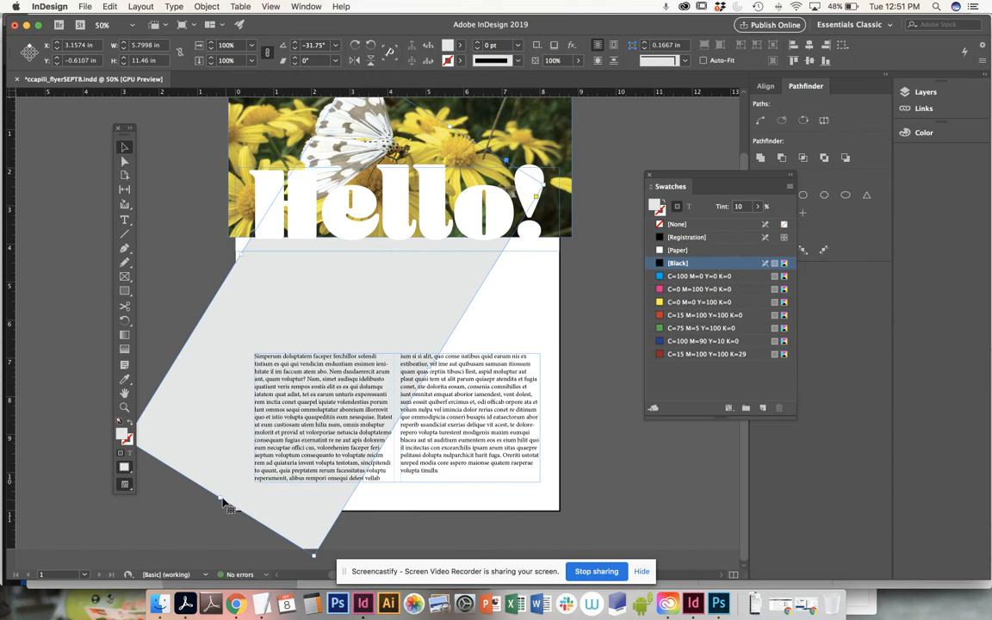
pyautogui.moveTo(222, 500); pyautogui.dragTo(214, 507)
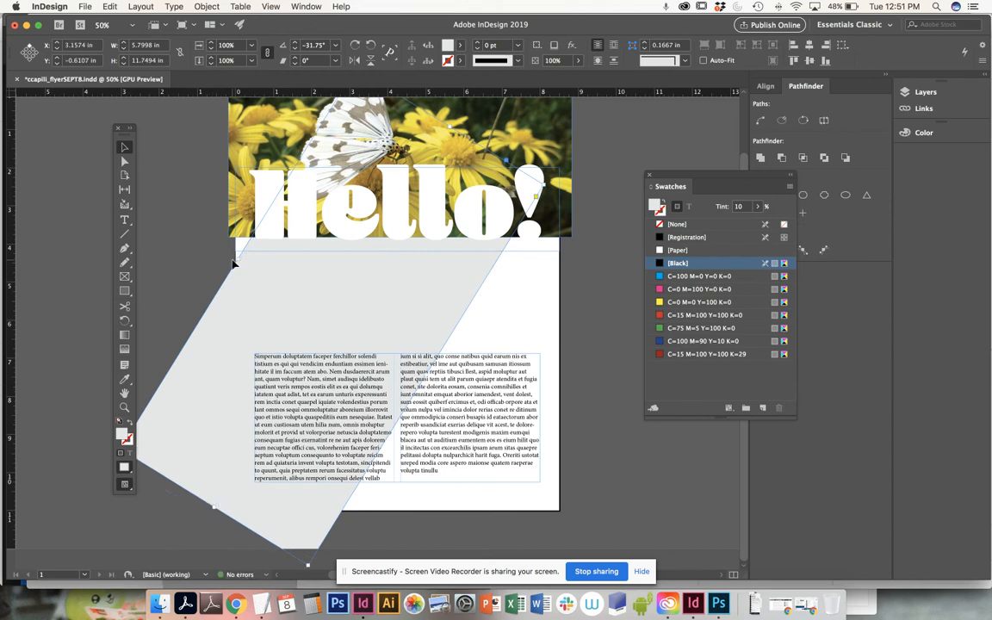
pyautogui.moveTo(236, 251); pyautogui.dragTo(216, 246)
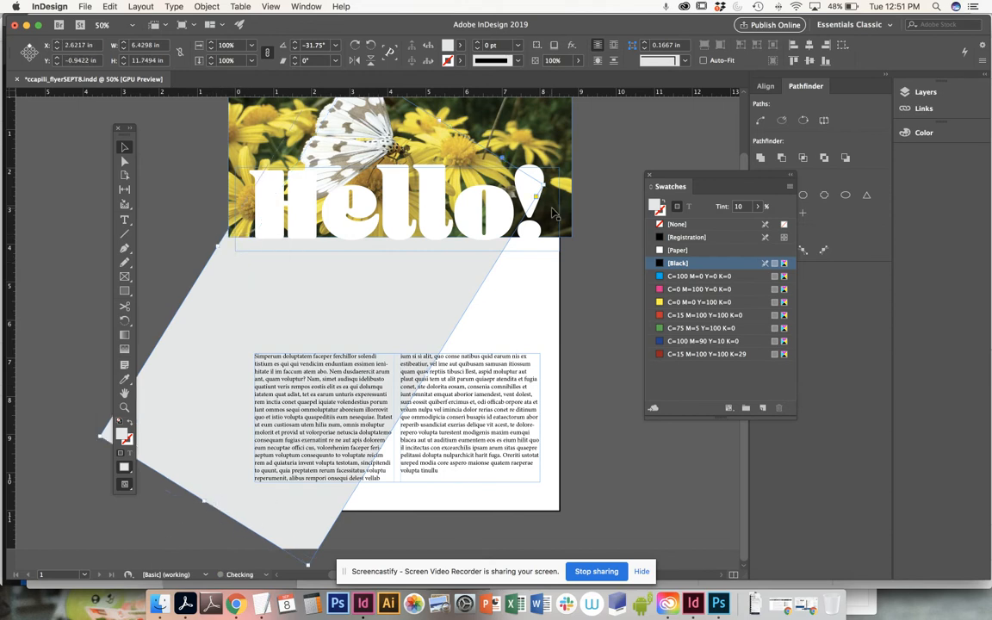
pyautogui.click(629, 155)
# Step: Save the flyer and switch the screen mode to Preview to view the trimmed page
pyautogui.scroll(2, 601, 194)
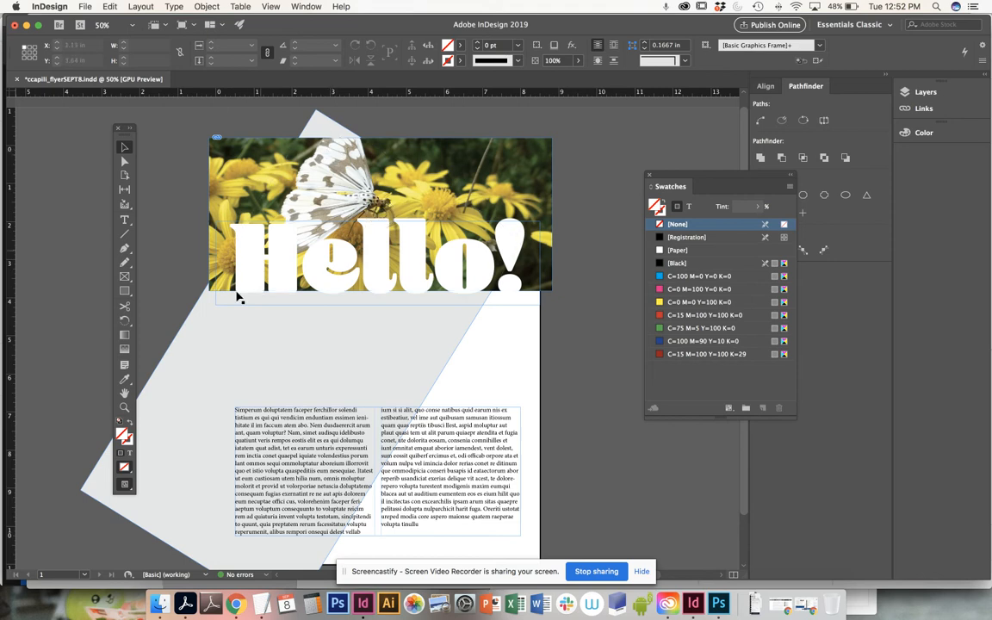
pyautogui.press('super+s')
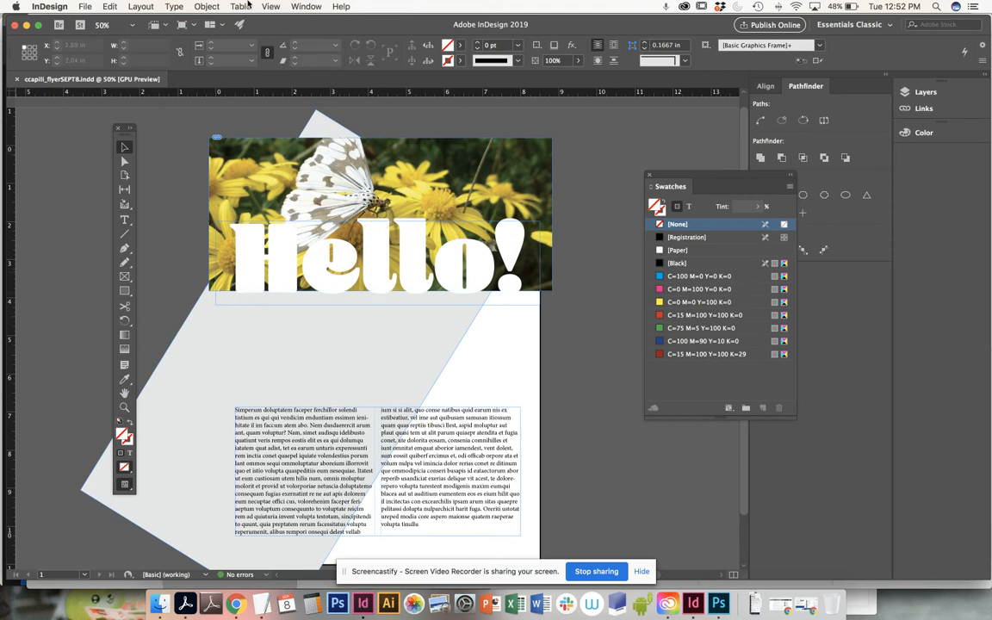
pyautogui.click(272, 6)
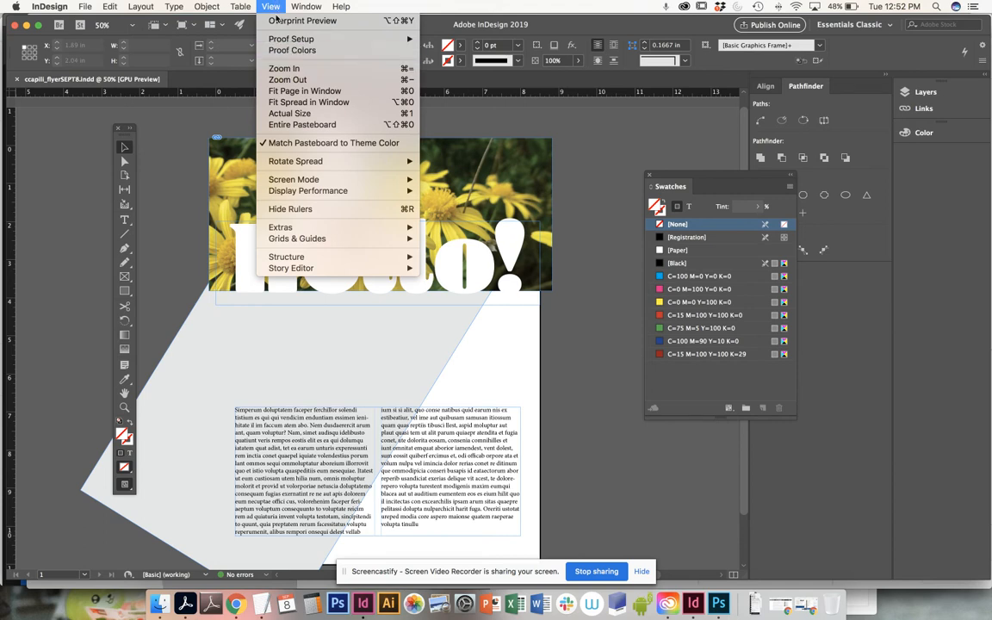
pyautogui.moveTo(294, 180)
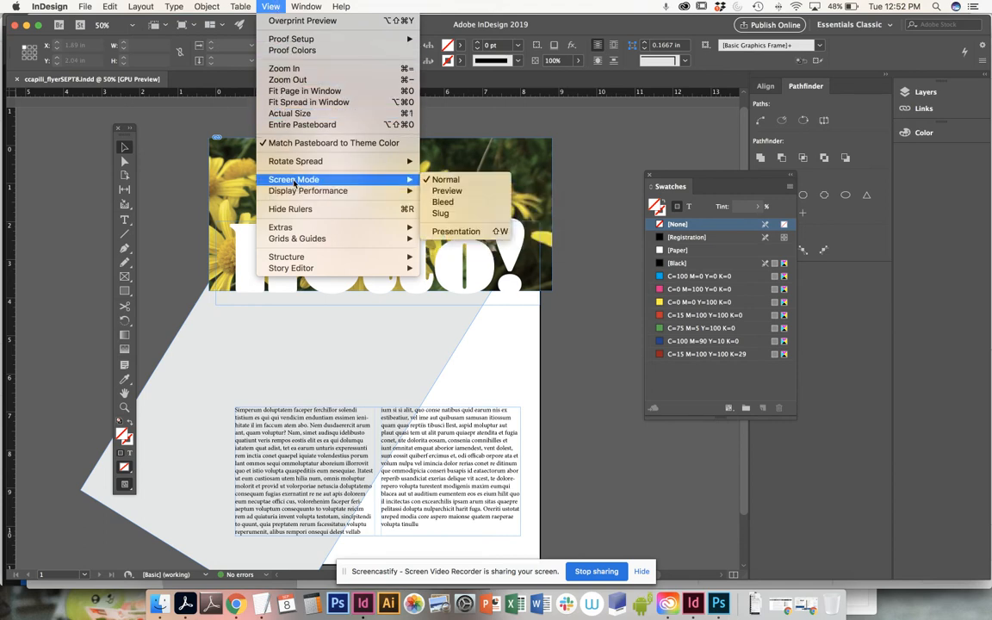
pyautogui.click(472, 194)
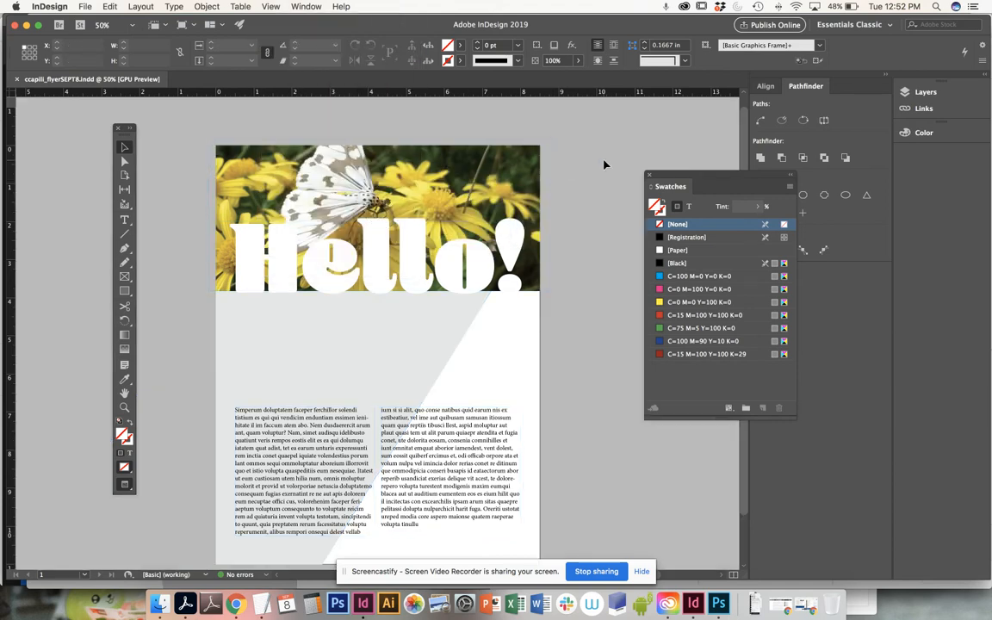
pyautogui.scroll(-3, 564, 207)
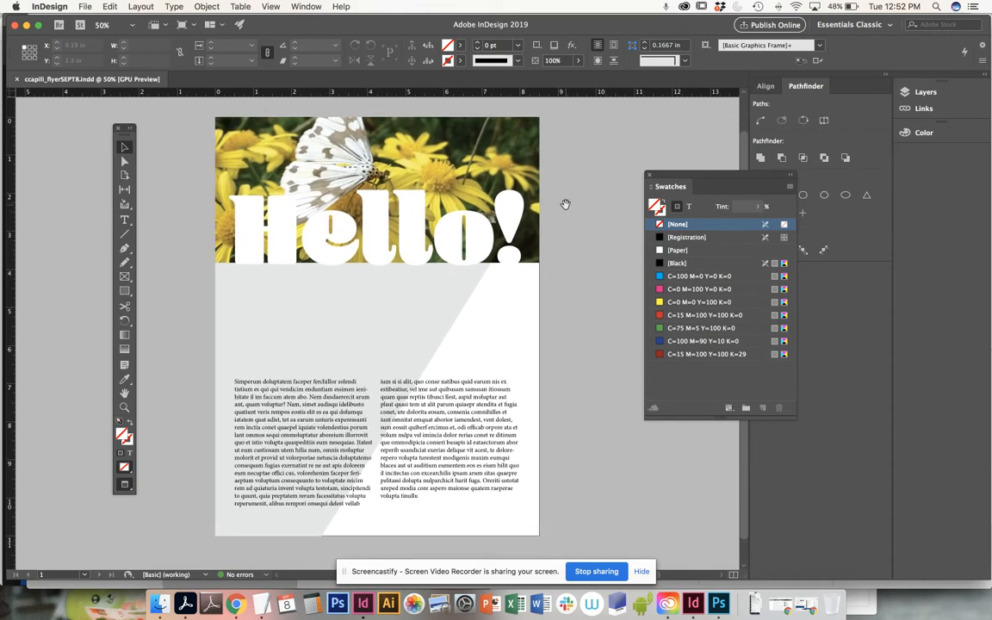
# Step: Shift the slanted grey rectangle slightly to the left behind the text and set the screen mode back to Normal
pyautogui.moveTo(445, 326); pyautogui.dragTo(396, 328)
pyautogui.click(572, 337)
pyautogui.click(270, 6)
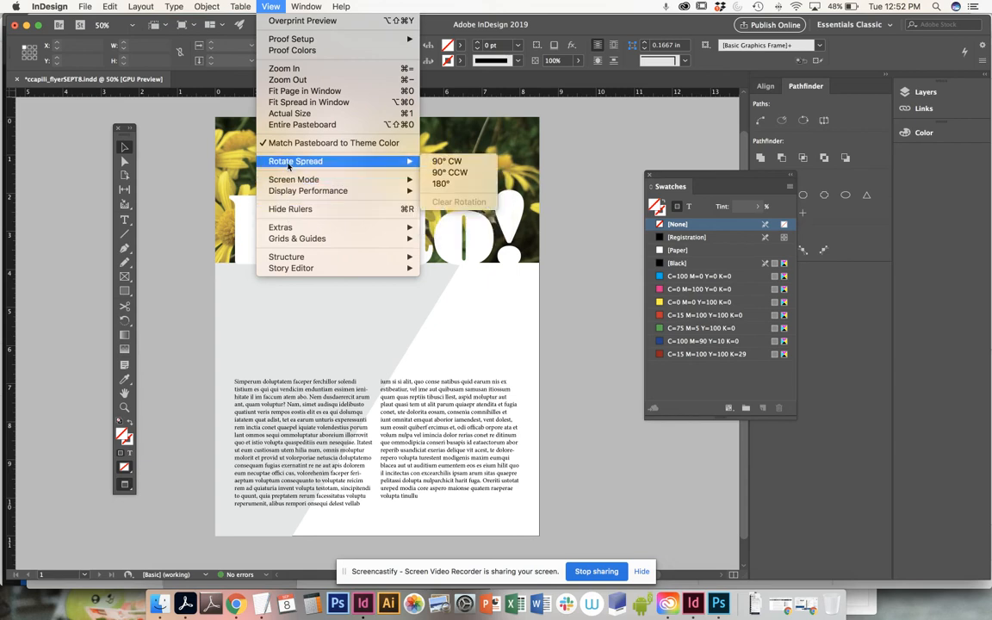
pyautogui.moveTo(292, 179)
pyautogui.click(445, 179)
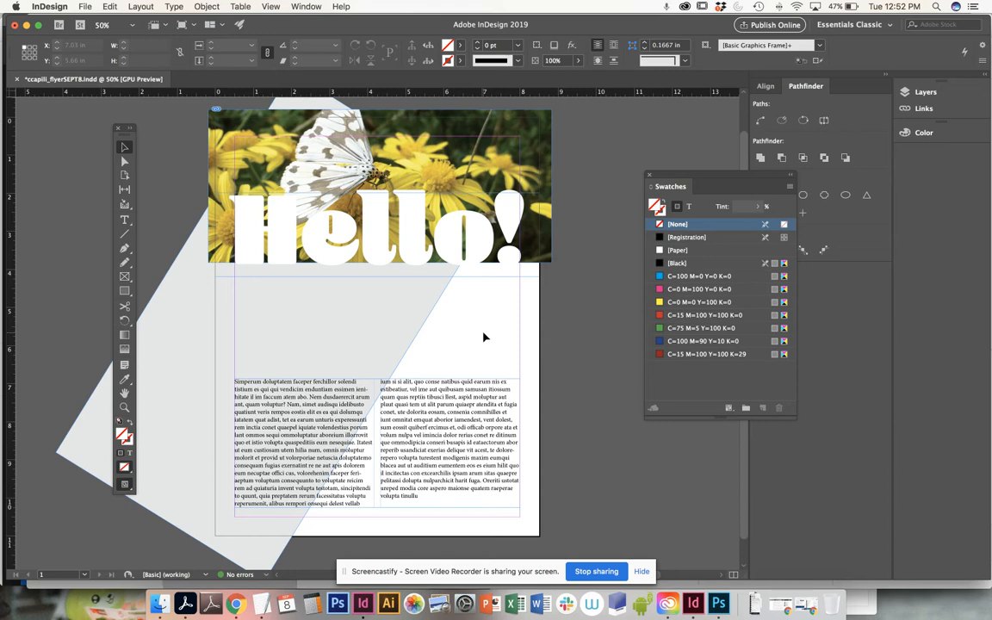
pyautogui.click(124, 292)
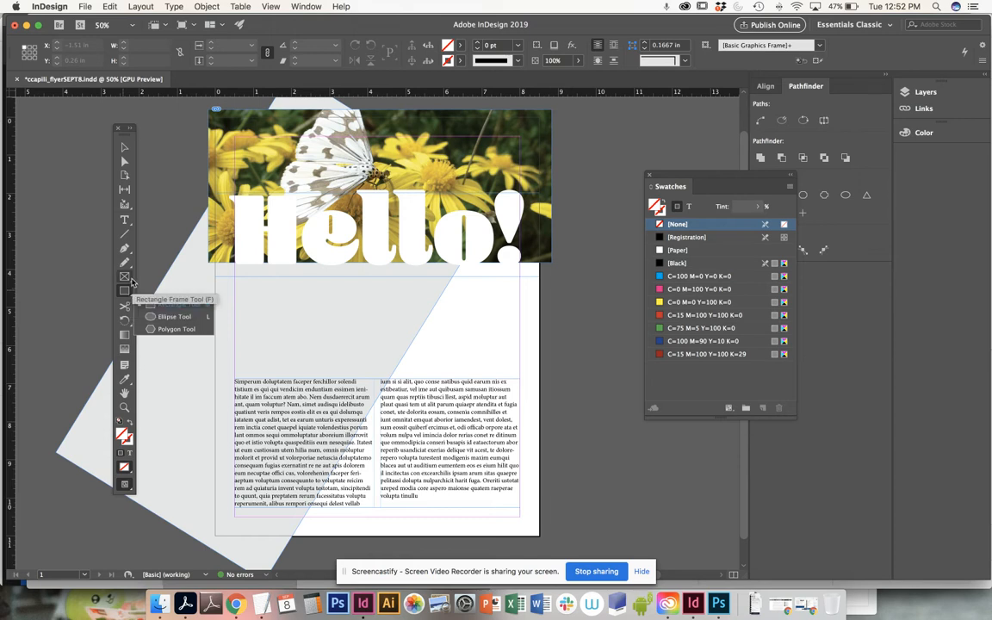
pyautogui.click(168, 304)
pyautogui.click(465, 284)
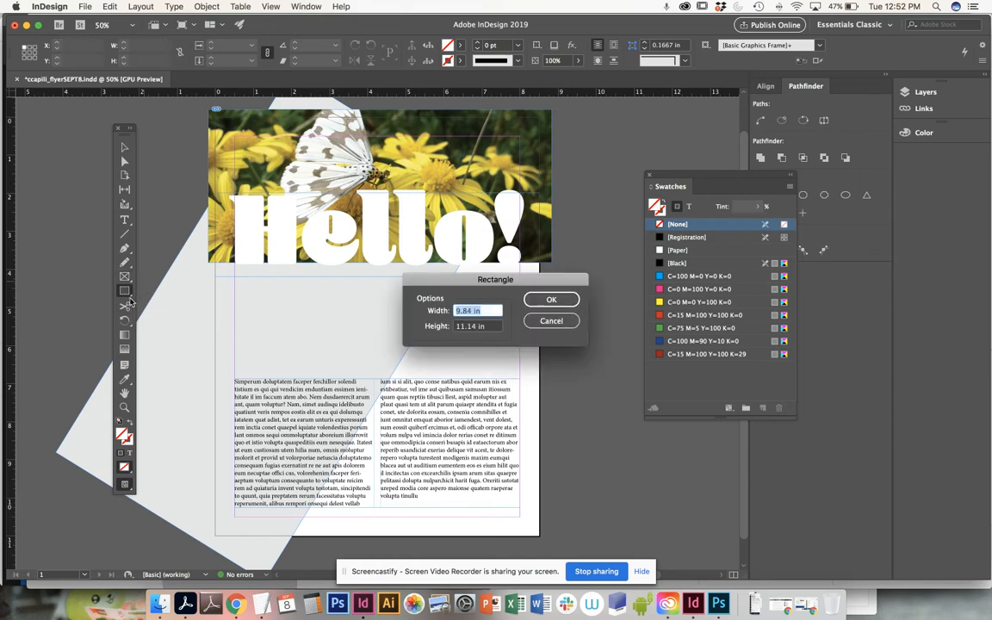
pyautogui.click(532, 324)
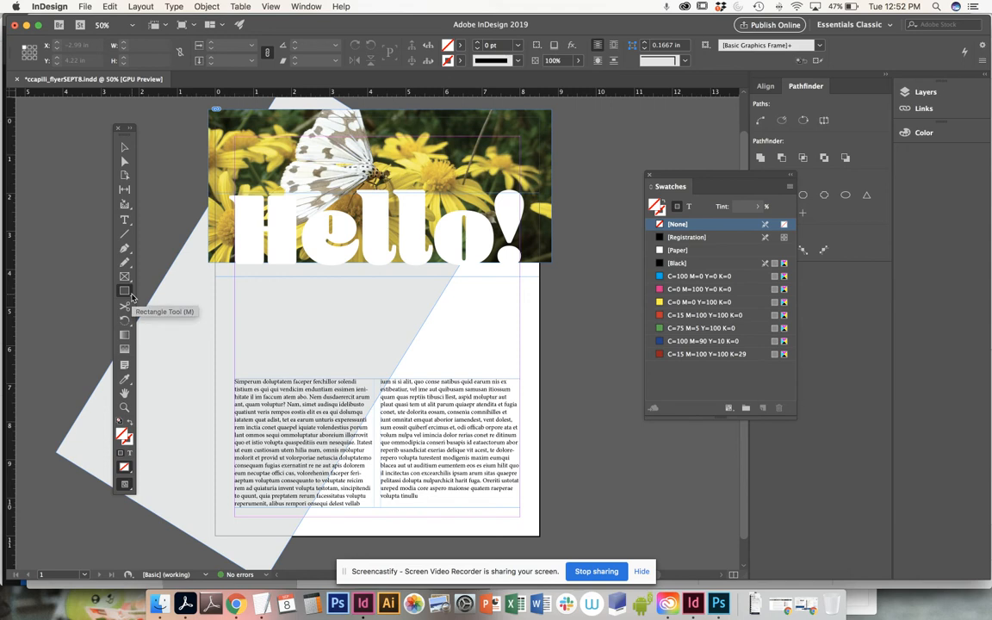
# Step: Draw an unfilled circle about 1.88 in wide below the headline, near the page's left margin
pyautogui.click(125, 291)
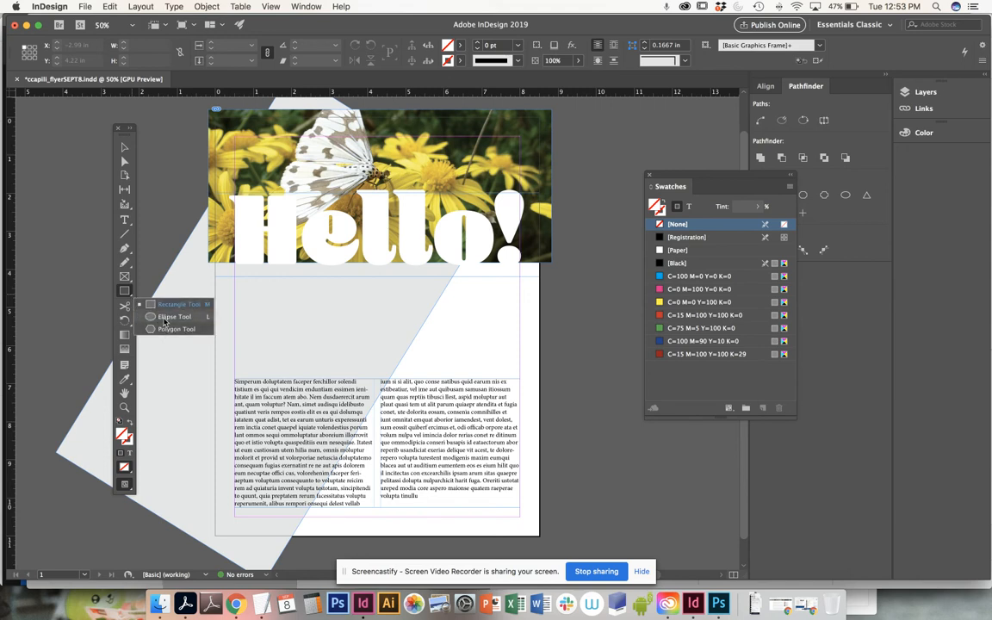
pyautogui.click(164, 317)
pyautogui.moveTo(242, 285); pyautogui.dragTo(314, 358)
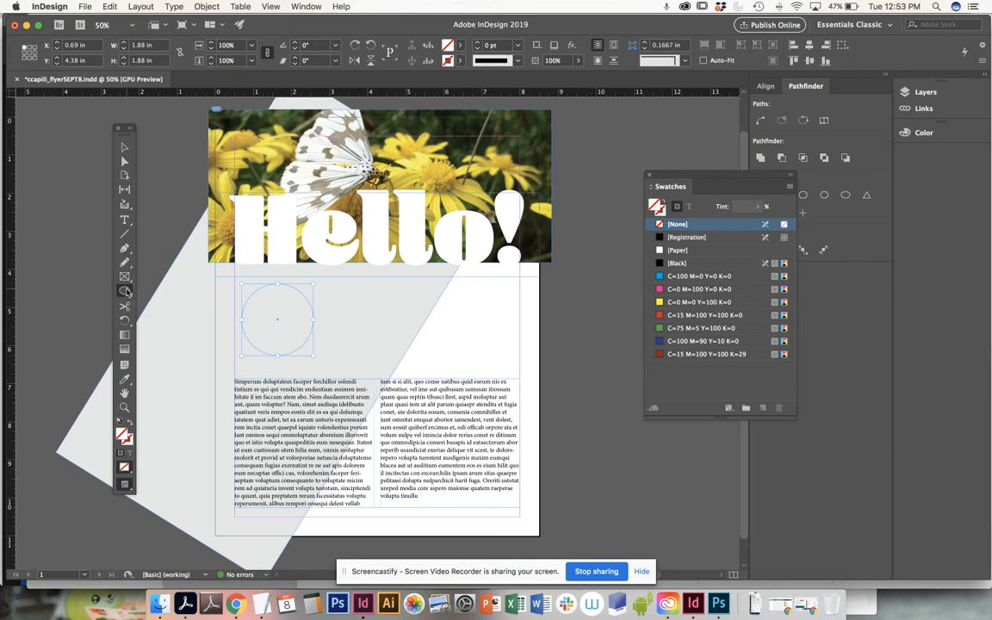
# Step: Draw an unfilled square about 1.88 in wide beside the circle, above the body text
pyautogui.moveTo(125, 291); pyautogui.dragTo(125, 291)
pyautogui.click(159, 291)
pyautogui.moveTo(326, 286); pyautogui.dragTo(398, 362)
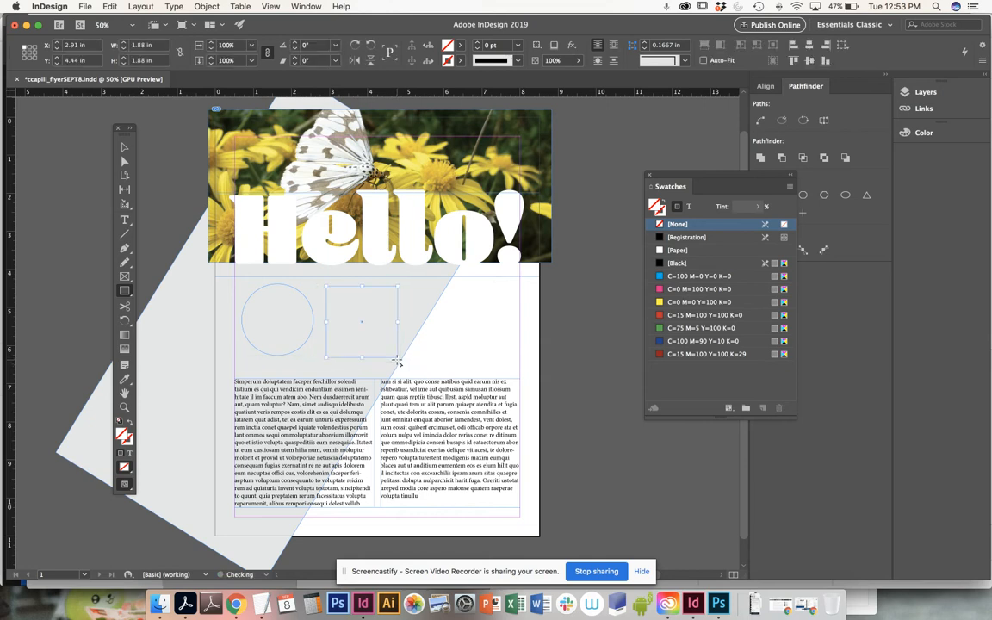
# Step: Duplicate the circle to about X 6.12 in, Y 4.44 in near the right margin, and shift the square slightly right
pyautogui.click(124, 147)
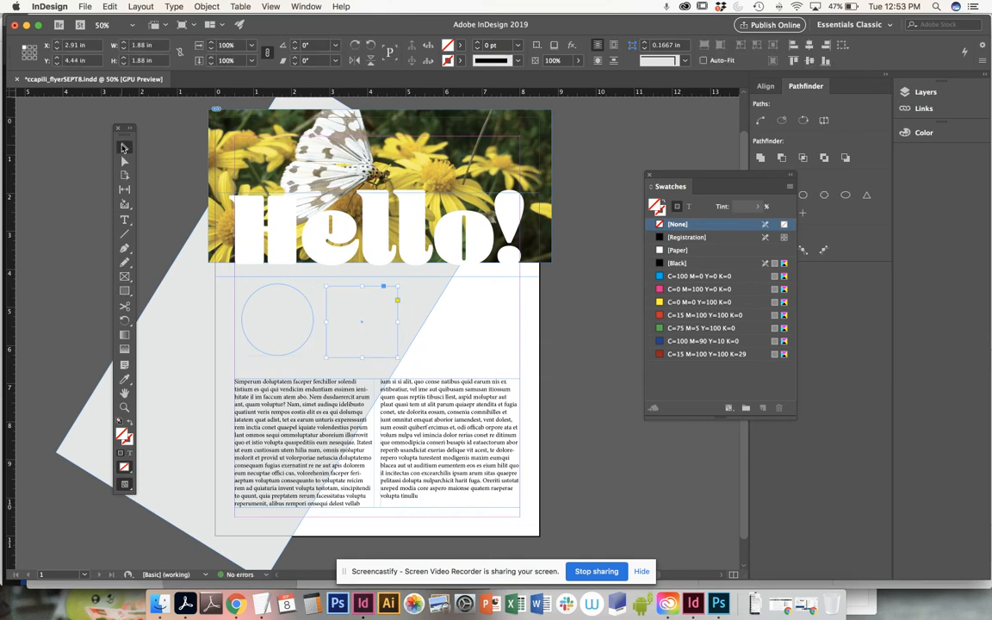
pyautogui.click(313, 336)
pyautogui.moveTo(312, 335); pyautogui.dragTo(483, 326)
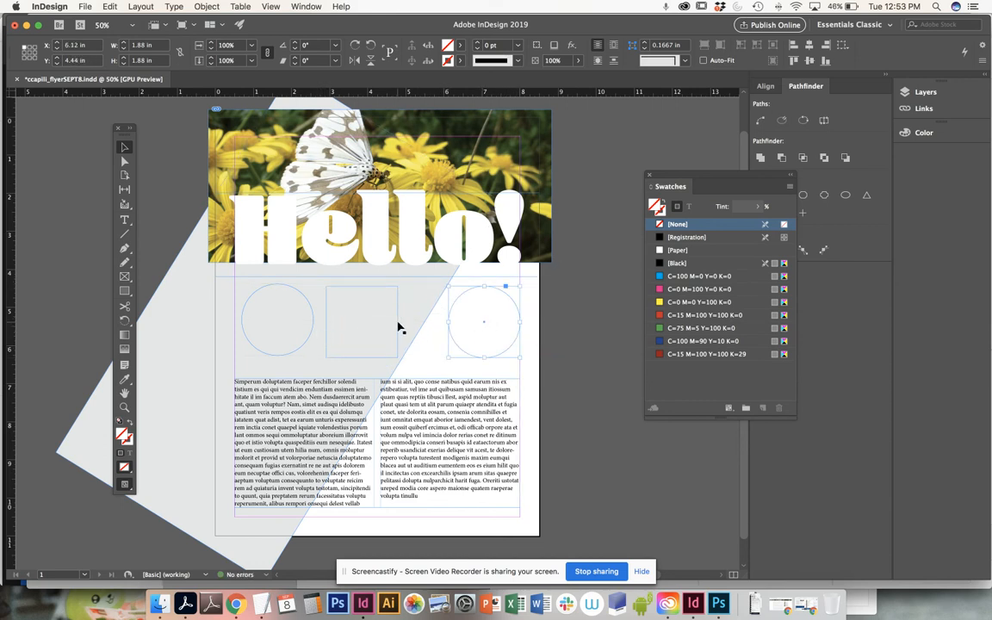
pyautogui.moveTo(400, 326); pyautogui.dragTo(411, 325)
# Step: Select both circles and the square, align their top edges, and undo the extra repeated alignment
pyautogui.click(313, 328)
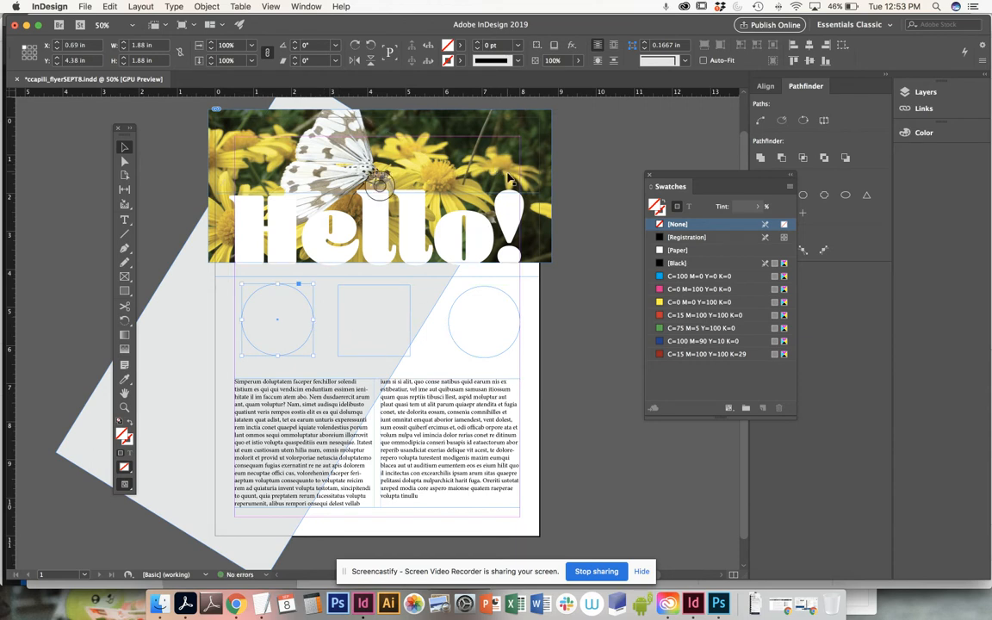
pyautogui.keyDown('shift'); pyautogui.click(410, 297); pyautogui.keyUp('shift')
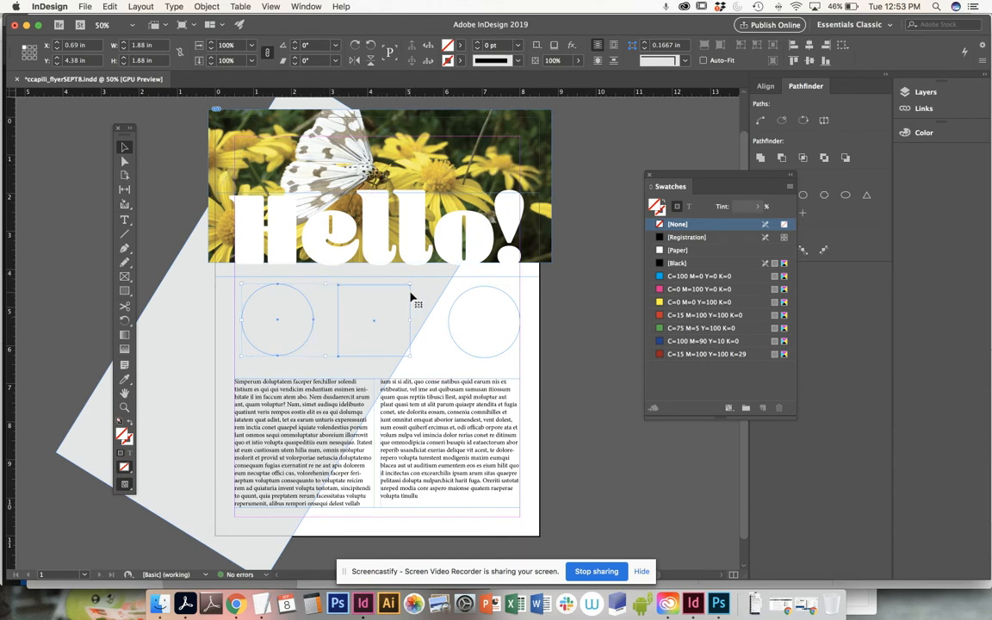
pyautogui.keyDown('shift'); pyautogui.click(488, 291); pyautogui.keyUp('shift')
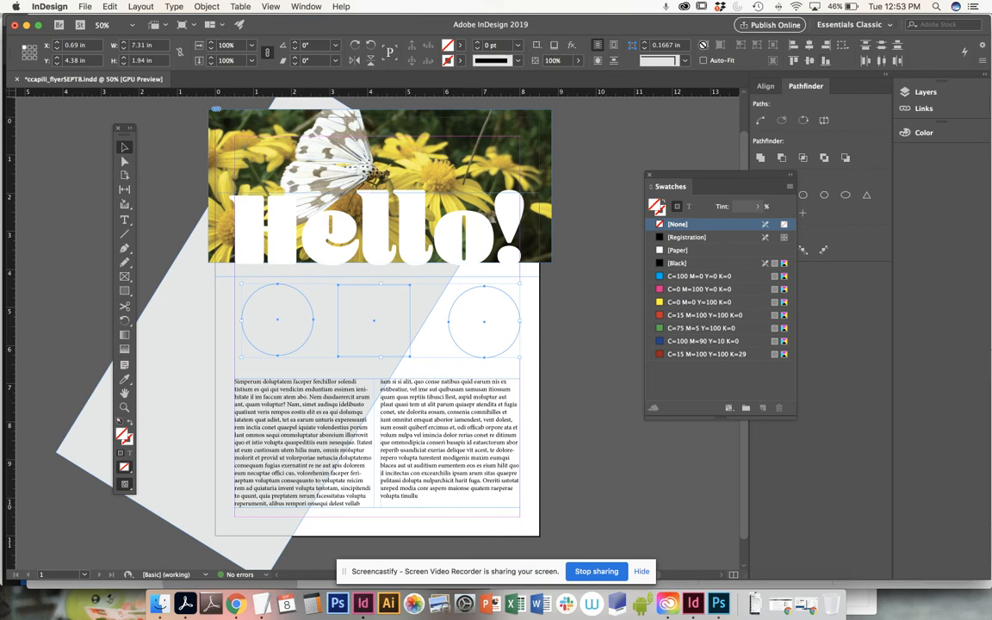
pyautogui.click(792, 63)
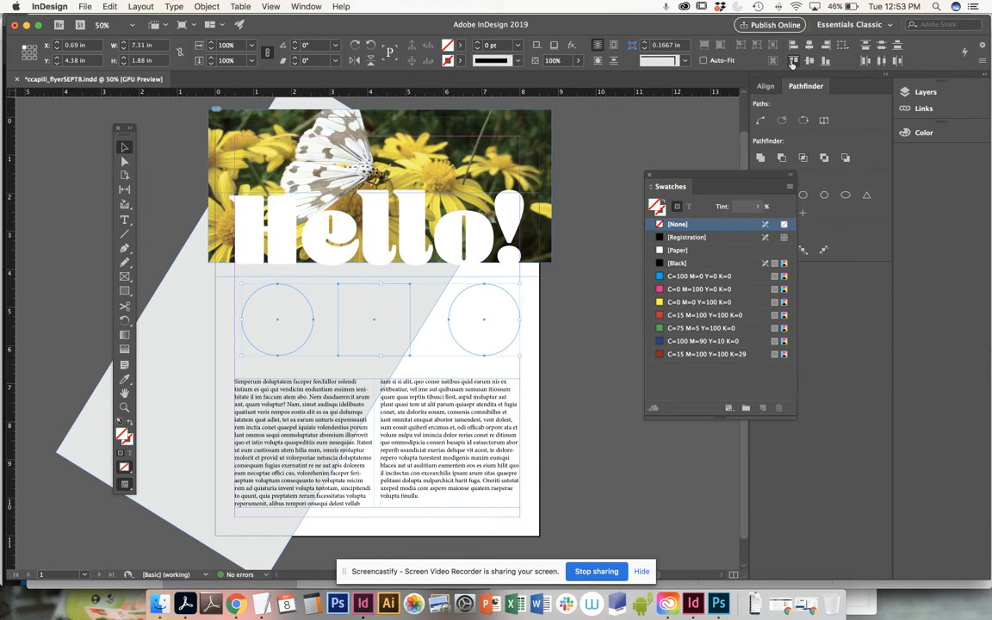
pyautogui.click(794, 61)
pyautogui.press('super+z')
# Step: Nudge the three selected shapes left and down to about X 0.58 in, Y 4.42 in
pyautogui.press('Left')
pyautogui.press('Left')
pyautogui.press('Left')
pyautogui.press('Left')
pyautogui.press('Left')
pyautogui.press('Left')
pyautogui.press('Left')
pyautogui.press('Down')
pyautogui.press('Down')
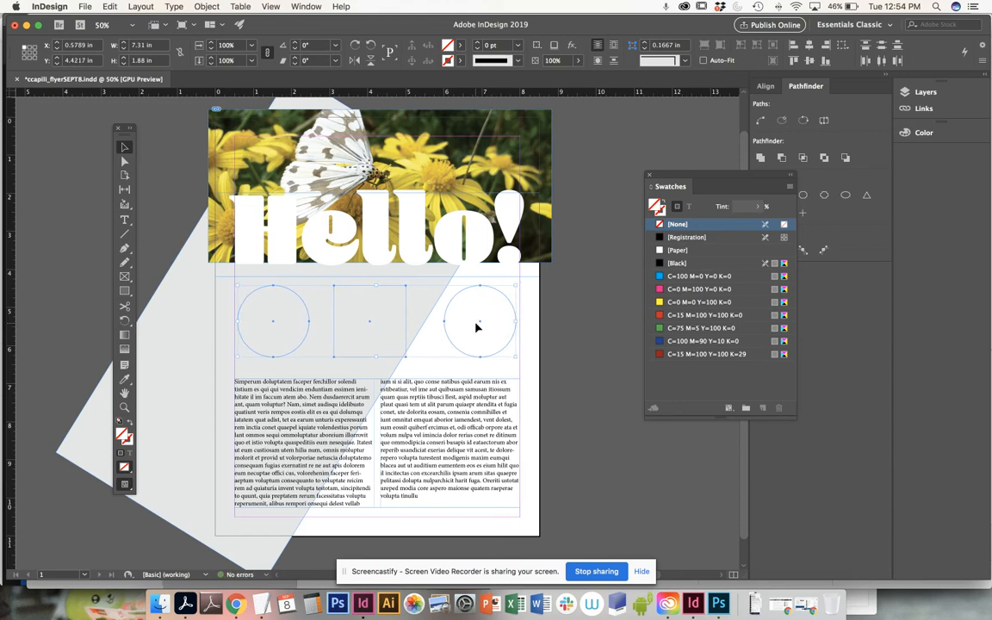
# Step: Move the Swatches panel clear of the flyer's artwork and deselect the three shapes
pyautogui.press('super+1')
pyautogui.scroll(-3, 477, 329)
pyautogui.hscroll(3, 478, 329)
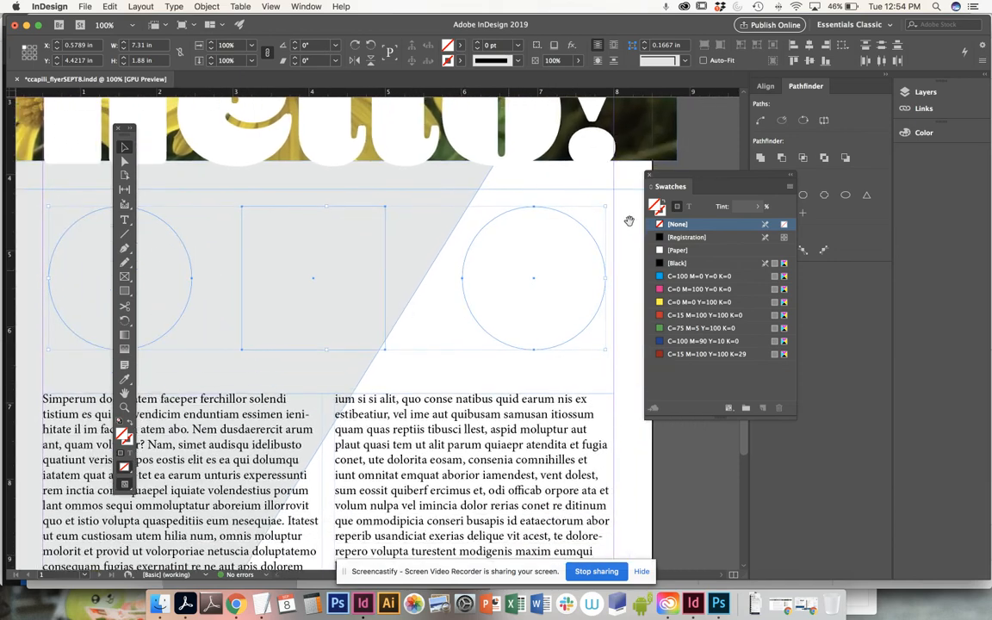
pyautogui.moveTo(700, 176); pyautogui.dragTo(731, 230)
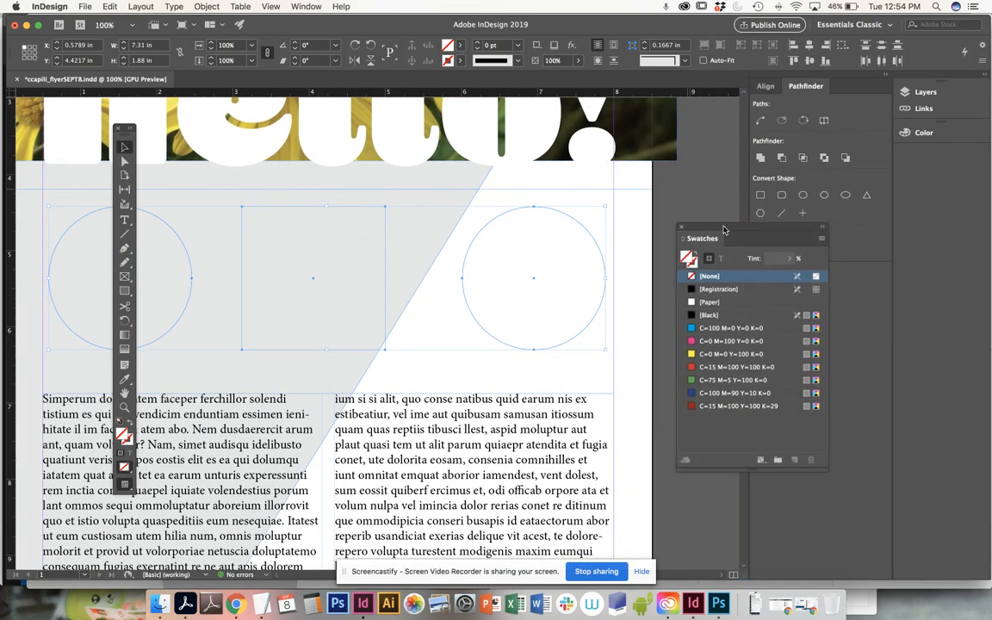
pyautogui.moveTo(167, 263); pyautogui.dragTo(250, 188)
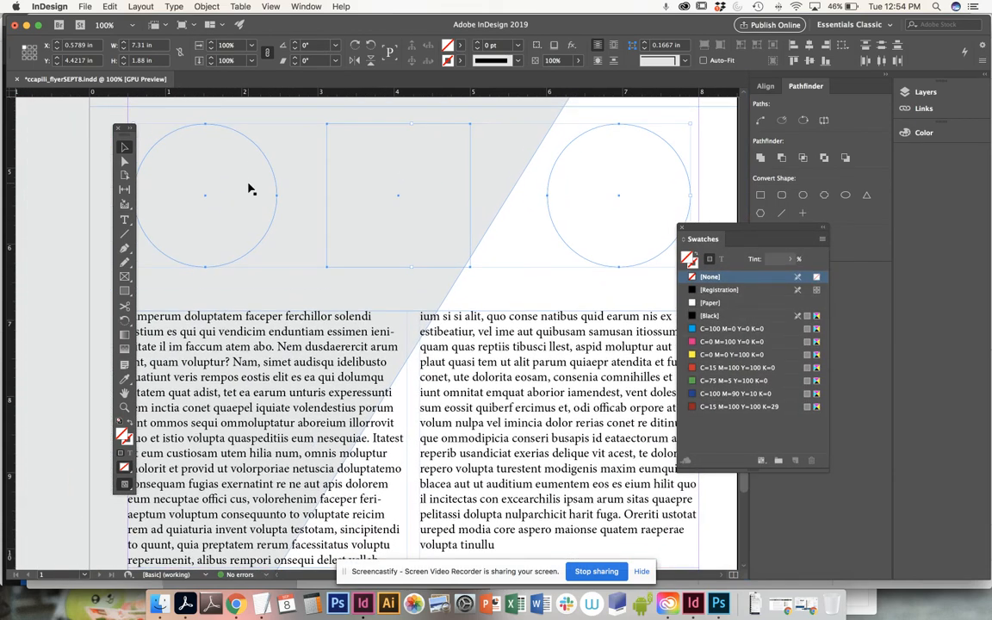
pyautogui.press('super+minus')
pyautogui.click(607, 290)
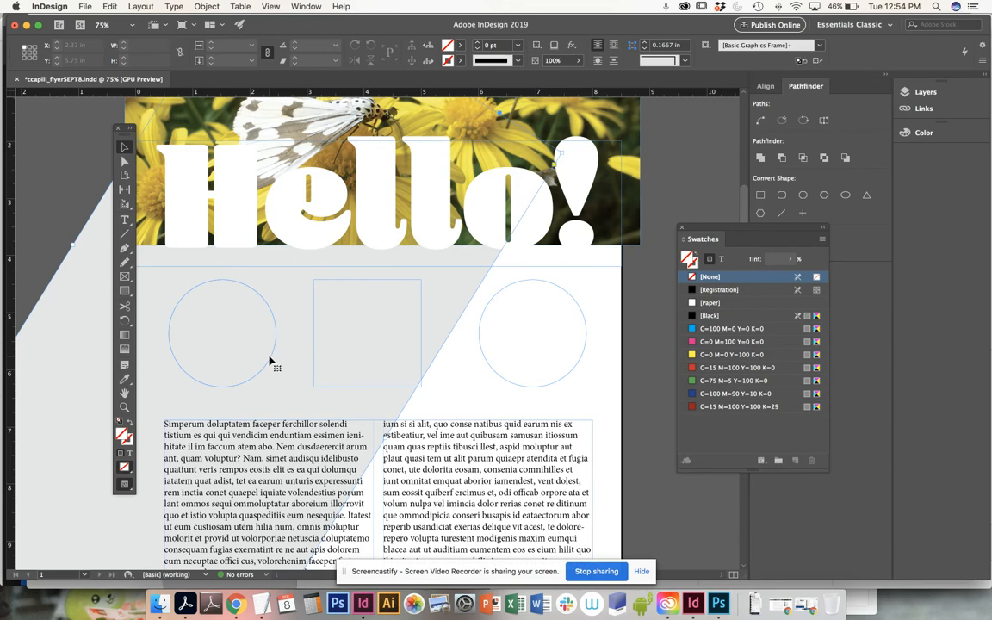
pyautogui.click(278, 328)
pyautogui.click(464, 396)
pyautogui.hscroll(-3, 345, 336)
pyautogui.press('super+minus')
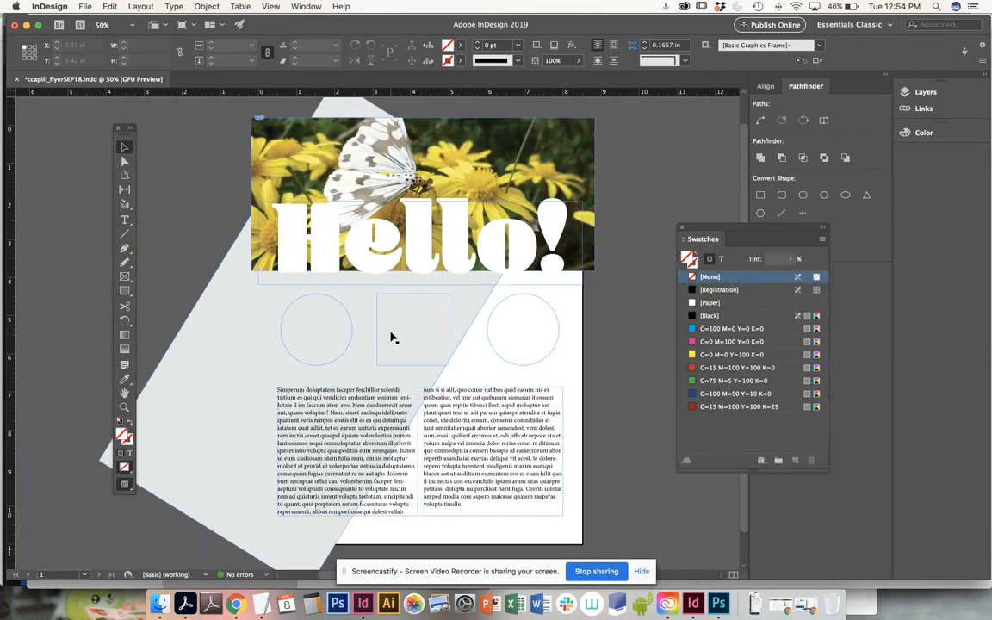
# Step: Place the P1030755 TIFF photo inside the right circle
pyautogui.click(558, 328)
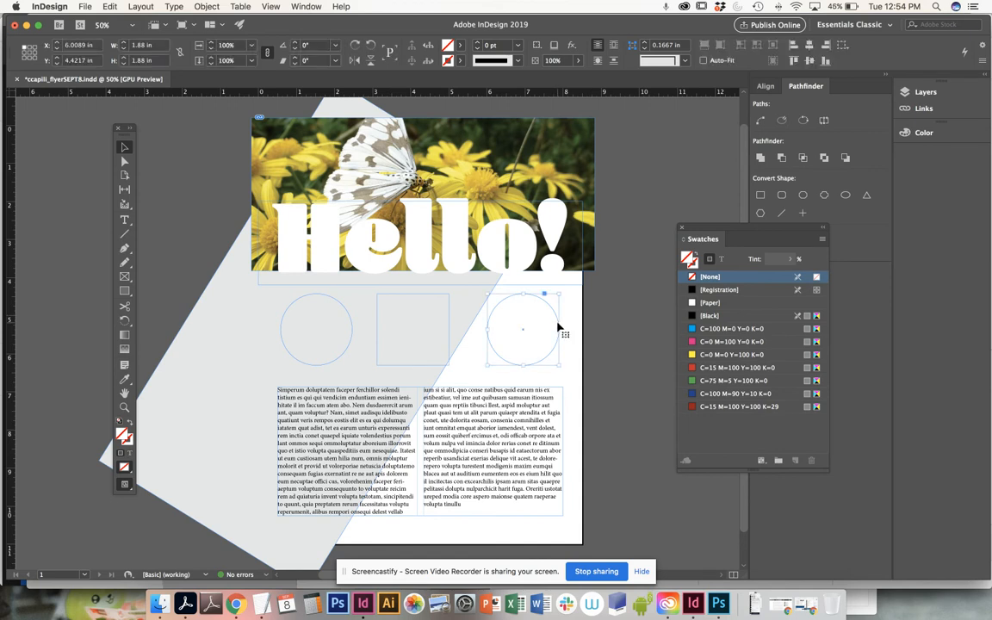
pyautogui.click(568, 312)
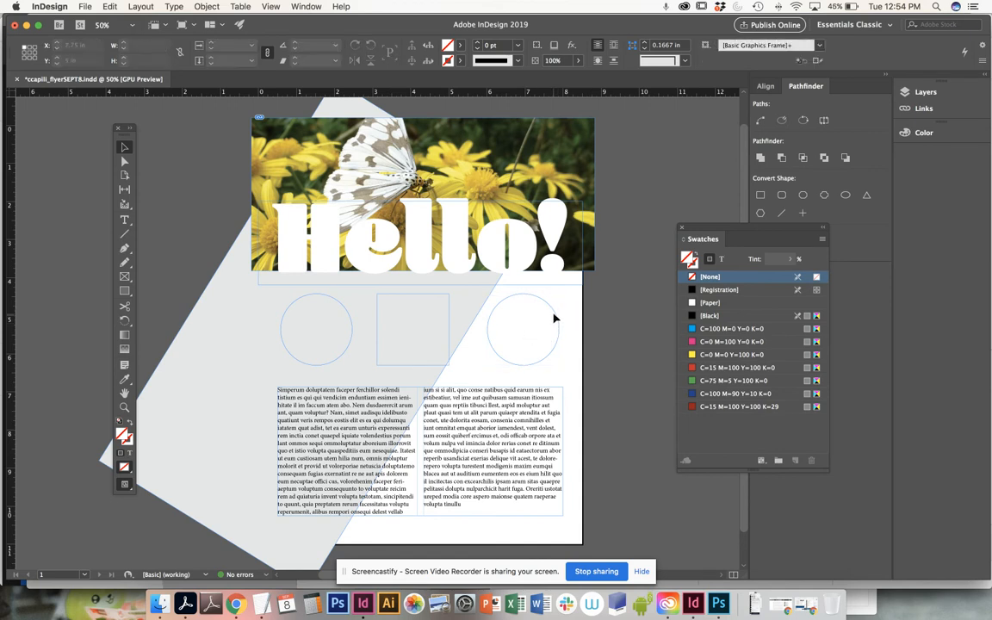
pyautogui.click(557, 317)
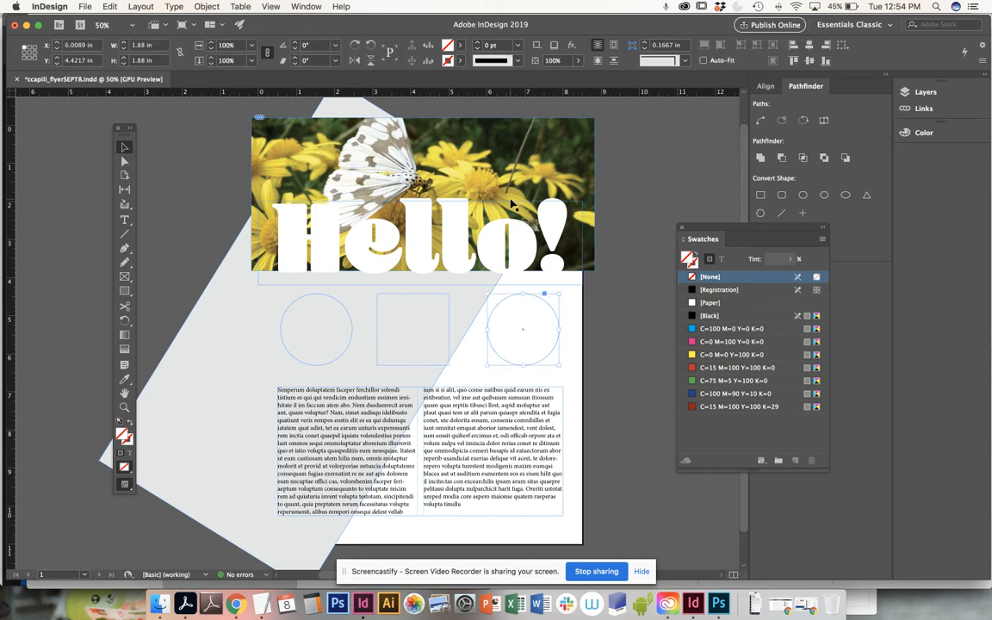
pyautogui.click(87, 7)
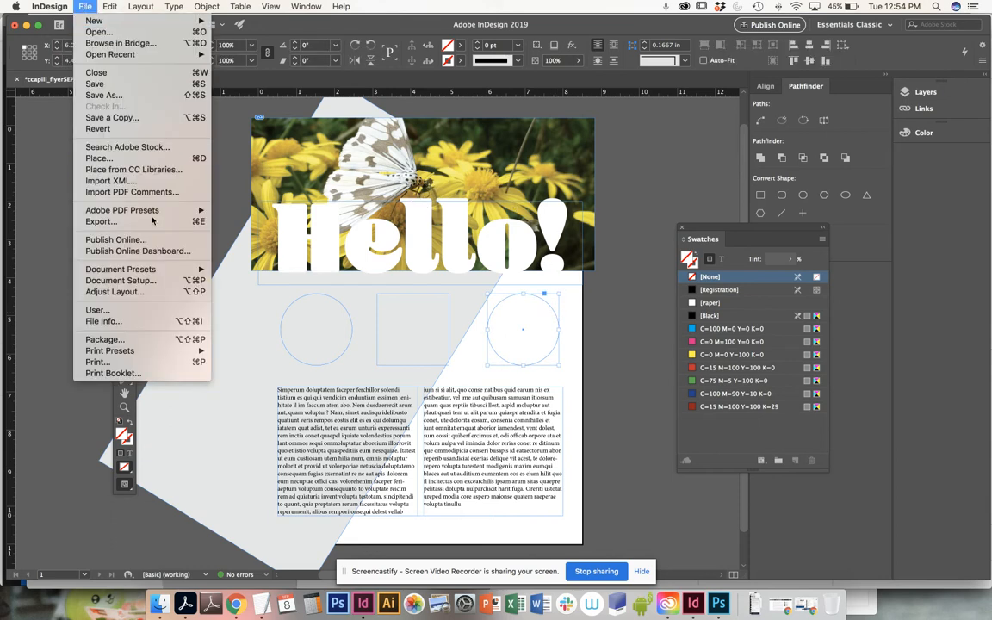
pyautogui.click(129, 158)
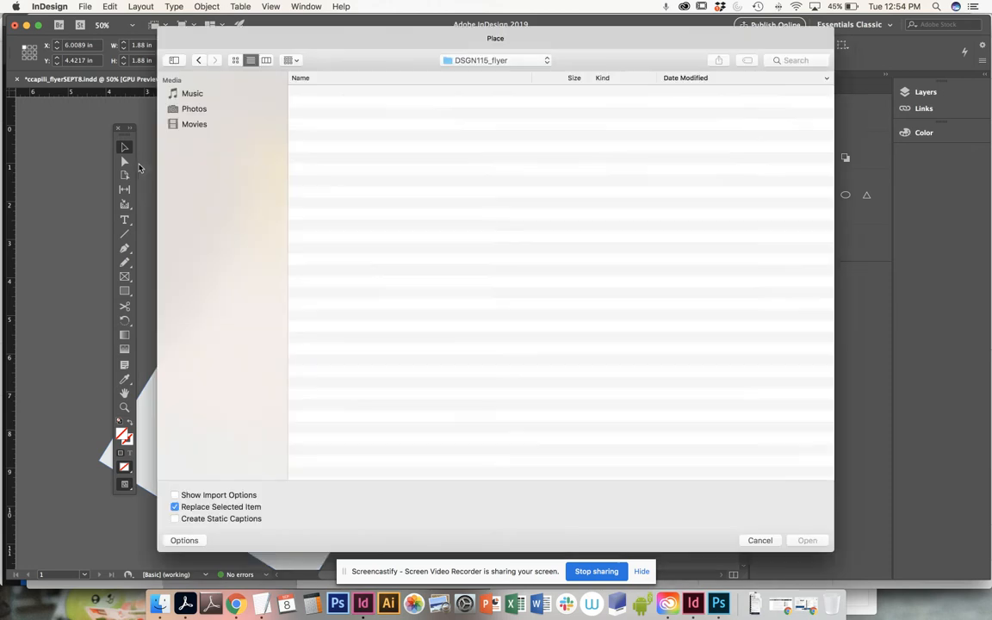
pyautogui.click(357, 129)
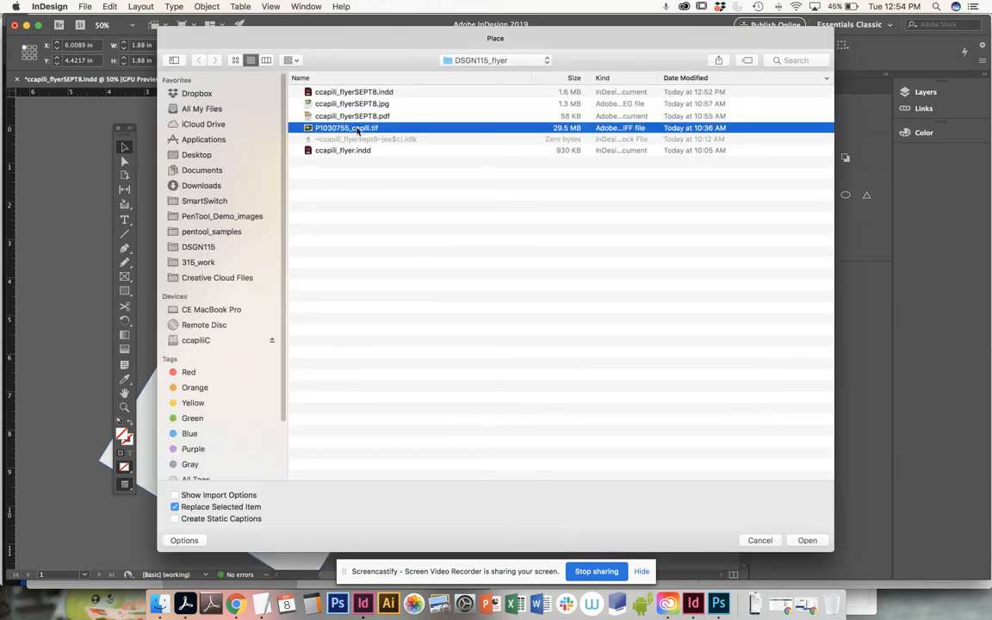
pyautogui.click(807, 540)
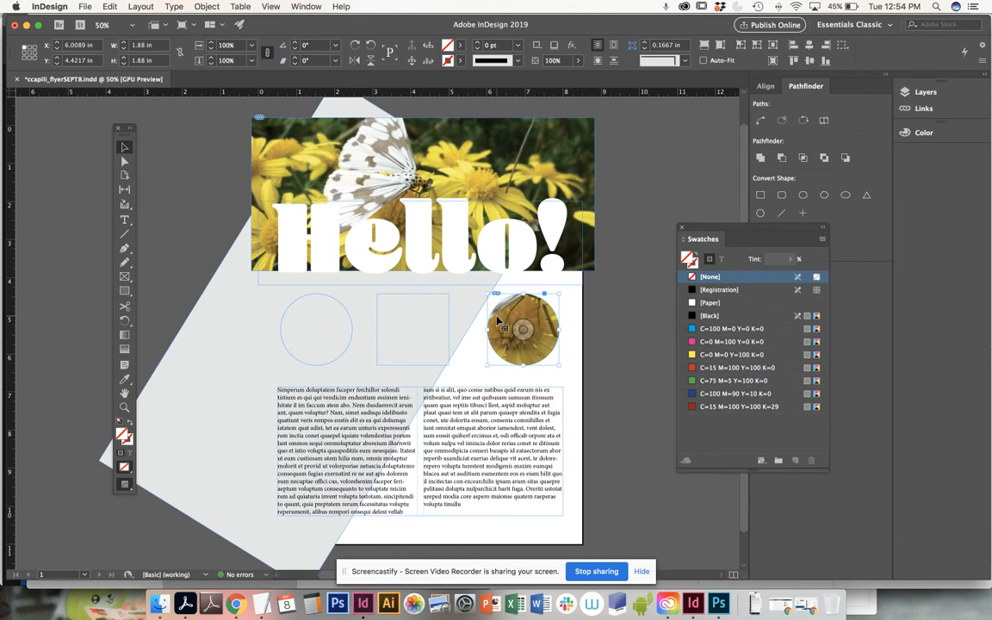
# Step: Reposition the photo inside the right circle to frame a single yellow flower, and select the middle square frame
pyautogui.moveTo(526, 329); pyautogui.dragTo(460, 380)
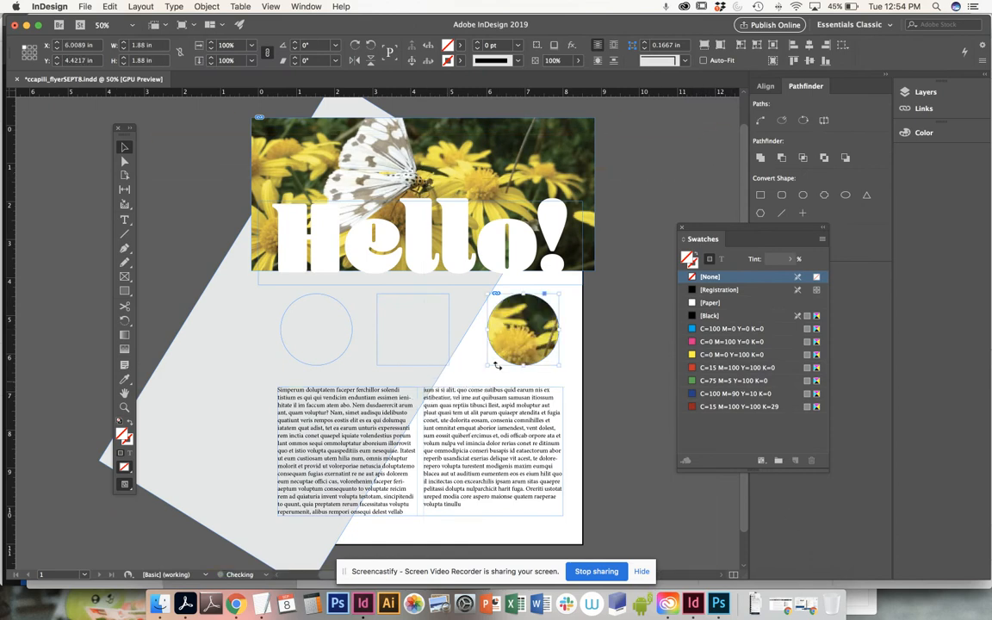
pyautogui.moveTo(530, 325)
pyautogui.mouseDown()
pyautogui.moveTo(592, 223)
pyautogui.moveTo(565, 295)
pyautogui.moveTo(525, 325)
pyautogui.mouseUp()
pyautogui.click(639, 128)
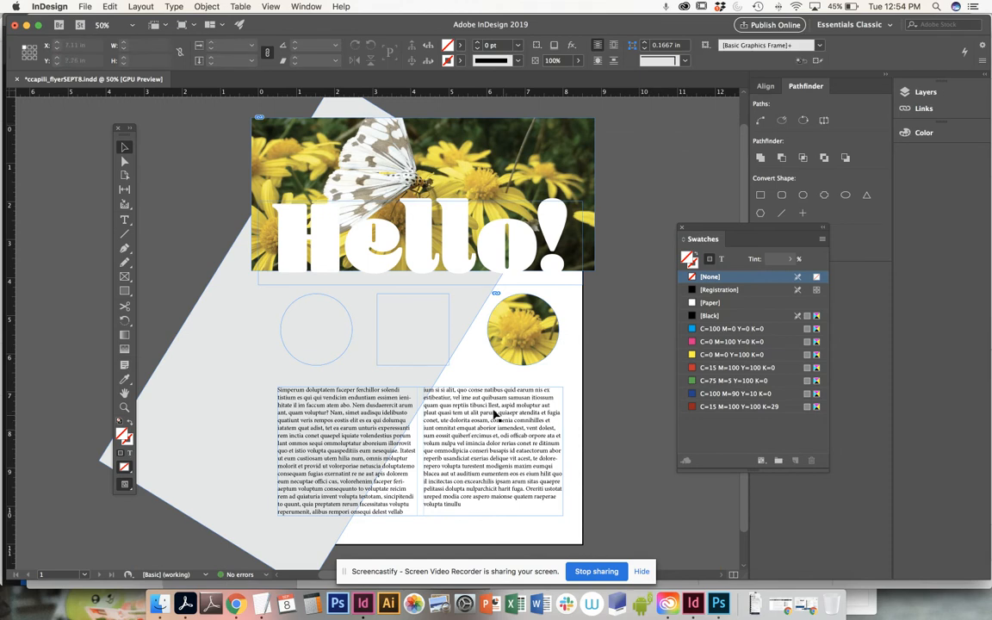
pyautogui.click(449, 347)
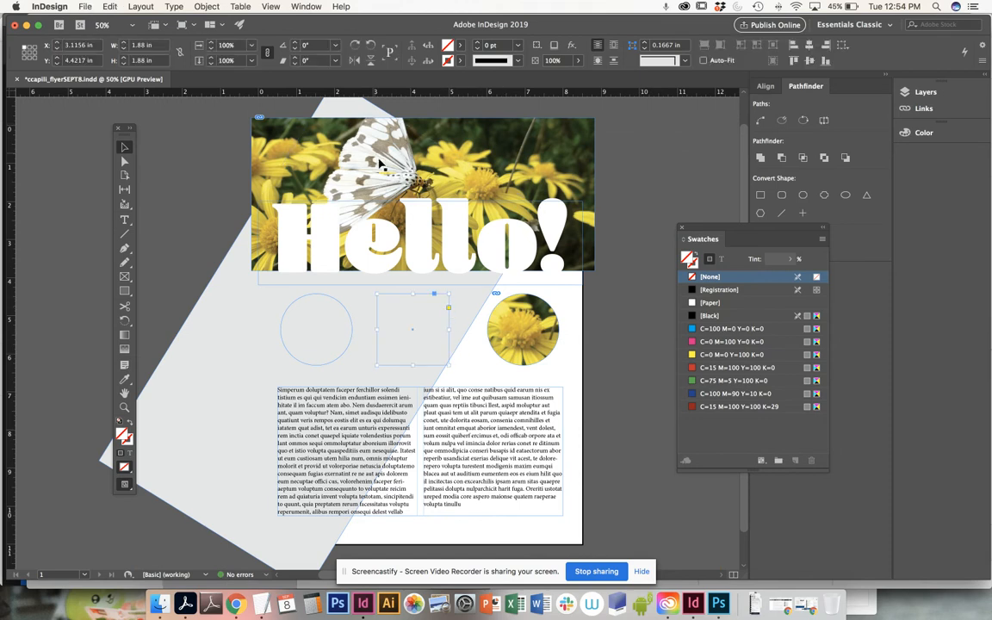
pyautogui.click(85, 6)
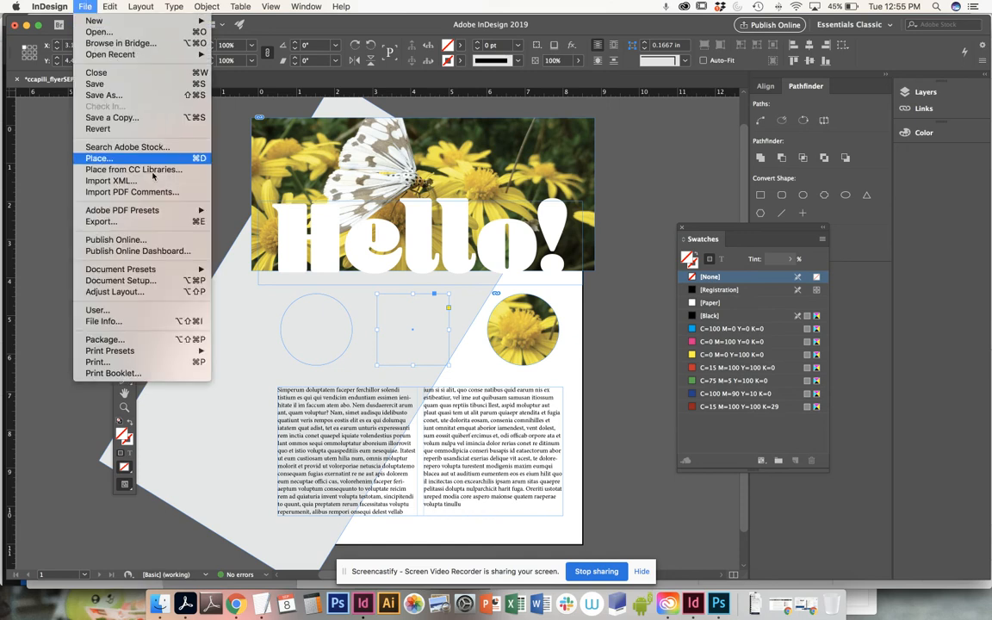
pyautogui.moveTo(143, 215)
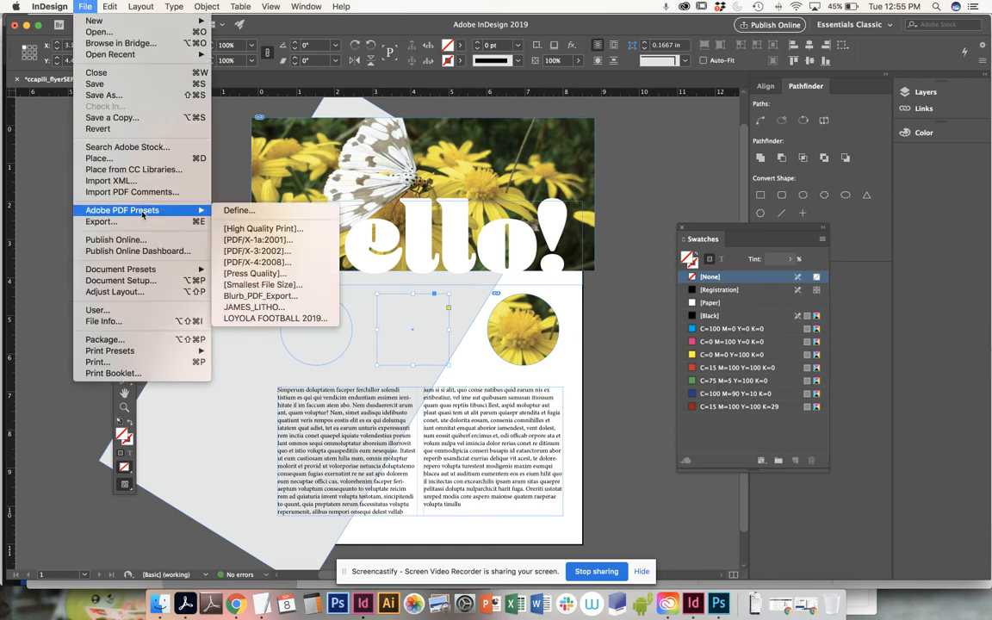
pyautogui.click(104, 157)
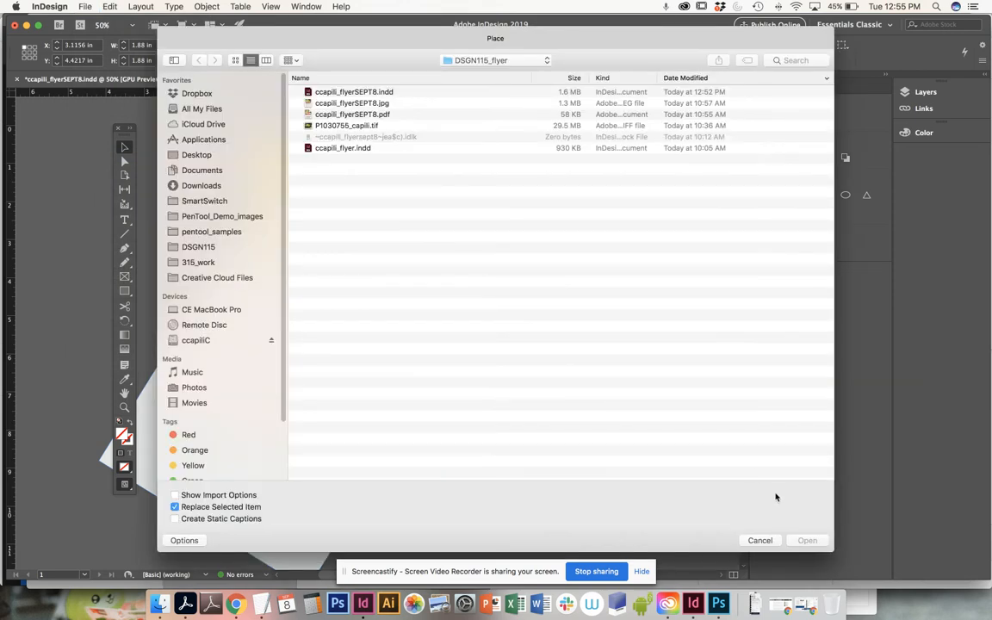
pyautogui.click(758, 539)
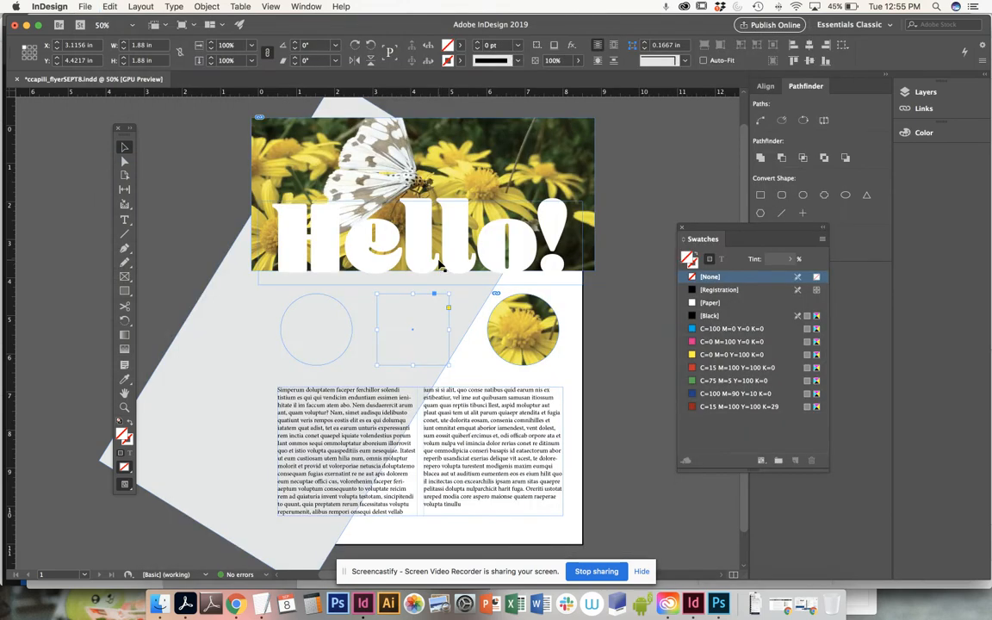
# Step: Place the same butterfly and flower photo inside the selected middle square
pyautogui.click(84, 6)
pyautogui.click(99, 158)
pyautogui.click(810, 540)
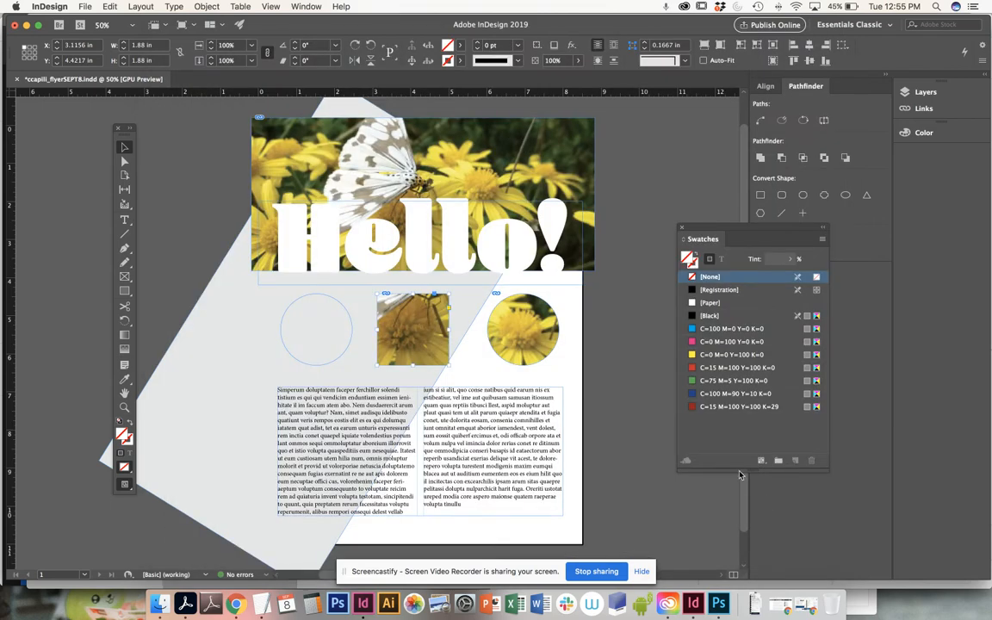
# Step: Try scaling down the photo inside the middle square from its corner, and undo the change
pyautogui.click(412, 329)
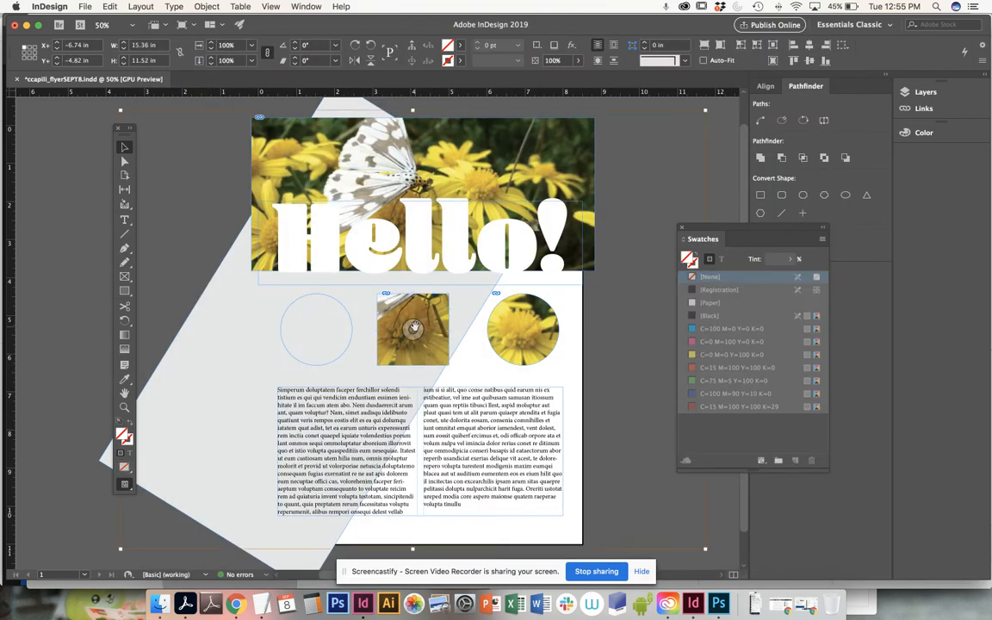
pyautogui.click(491, 369)
pyautogui.click(409, 328)
pyautogui.press('super+minus')
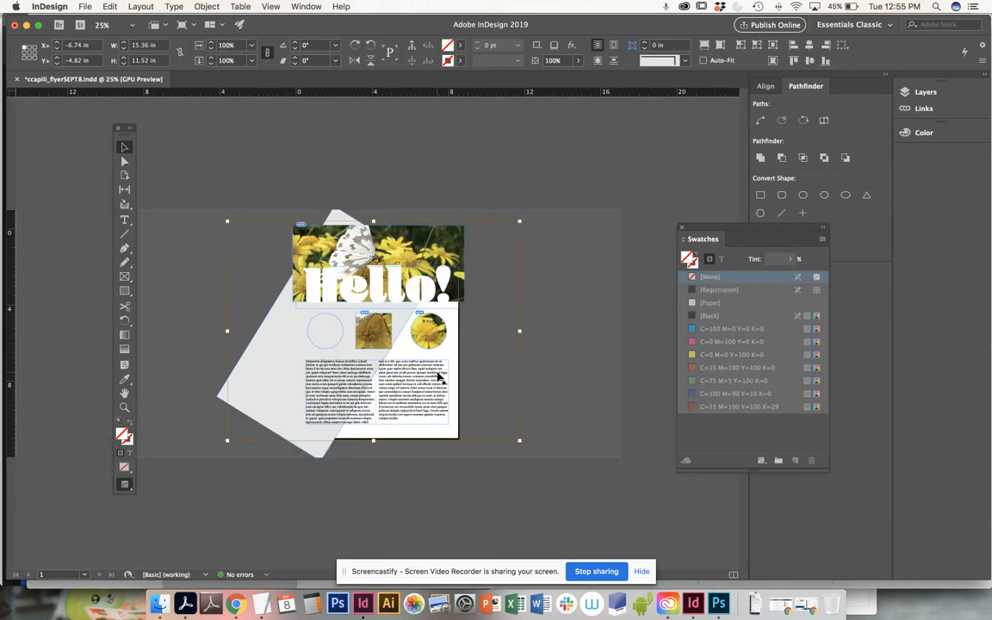
pyautogui.moveTo(519, 441)
pyautogui.mouseDown()
pyautogui.moveTo(469, 396)
pyautogui.moveTo(505, 434)
pyautogui.mouseUp()
pyautogui.press('super+z')
# Step: Scale down the photo inside the middle square proportionally to about 57%
pyautogui.press('super+minus')
pyautogui.press('super+minus')
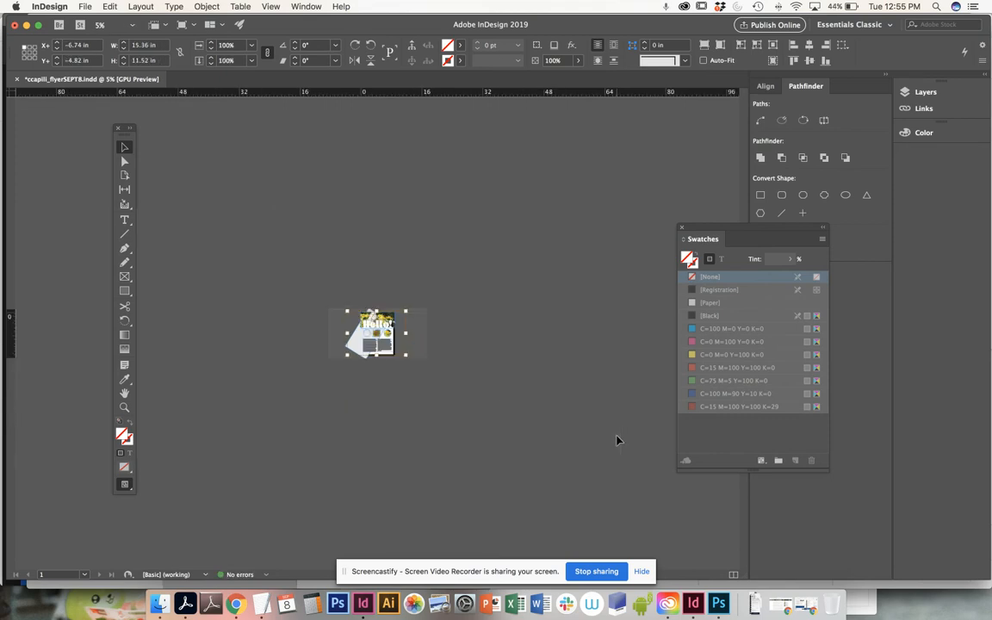
pyautogui.press('super+equal')
pyautogui.press('super+equal')
pyautogui.press('super+equal')
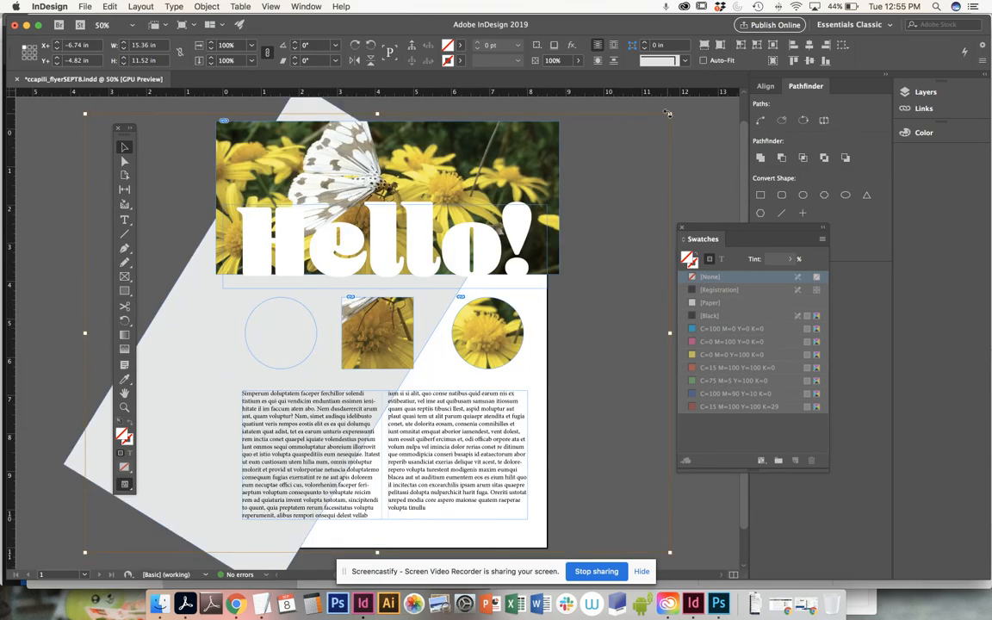
pyautogui.moveTo(616, 241); pyautogui.dragTo(614, 234)
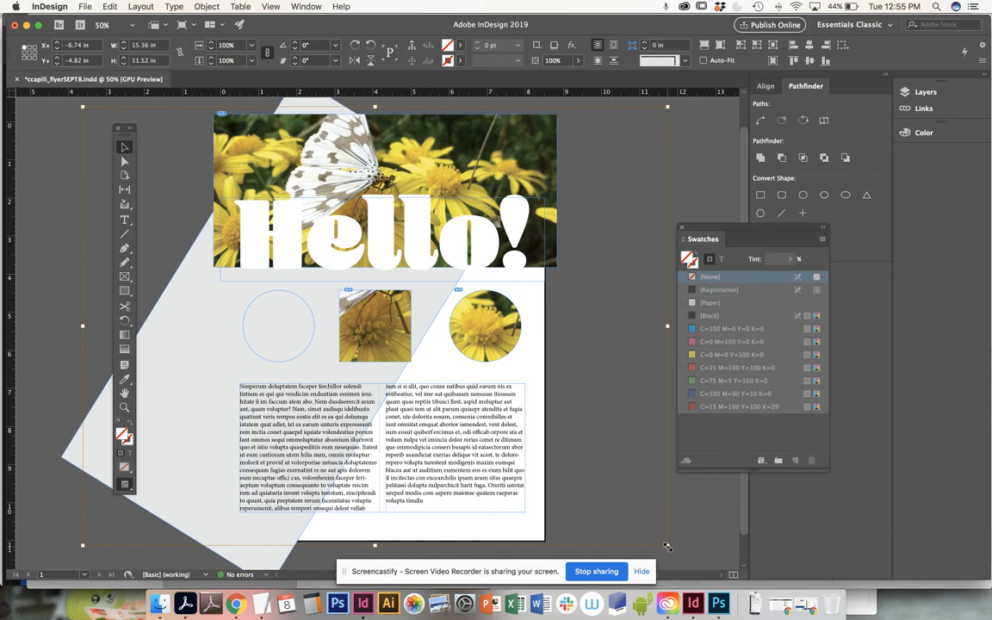
pyautogui.moveTo(666, 546); pyautogui.dragTo(548, 424)
pyautogui.moveTo(359, 308); pyautogui.dragTo(409, 369)
pyautogui.moveTo(599, 515); pyautogui.dragTo(469, 416)
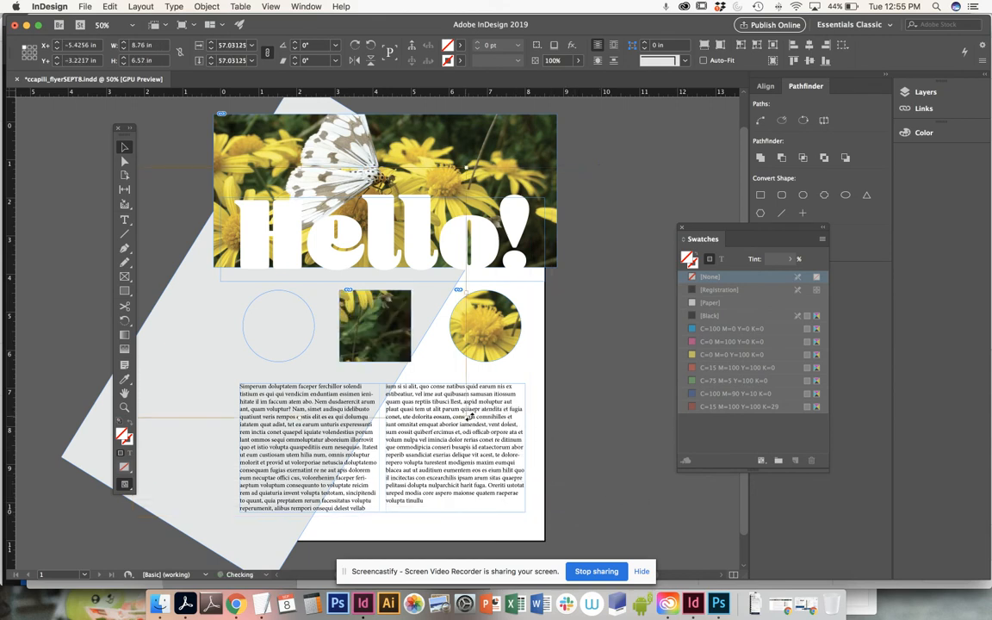
# Step: Reposition the photo inside the middle square to show yellow petals against the dark green foliage, and clear the selection
pyautogui.moveTo(330, 269); pyautogui.dragTo(434, 330)
pyautogui.moveTo(355, 353); pyautogui.dragTo(396, 297)
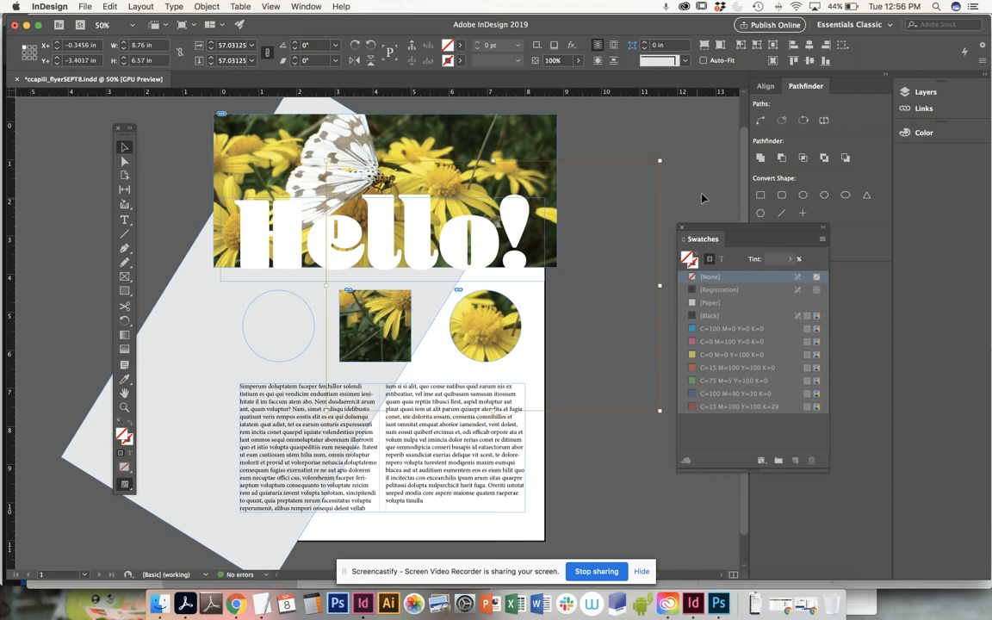
pyautogui.click(618, 161)
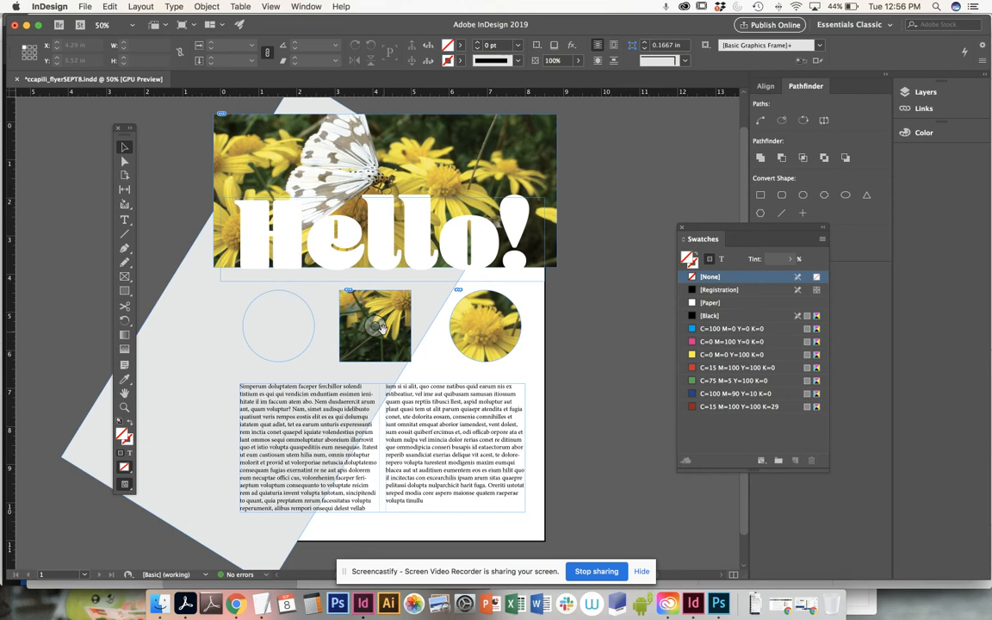
pyautogui.click(353, 301)
pyautogui.click(607, 135)
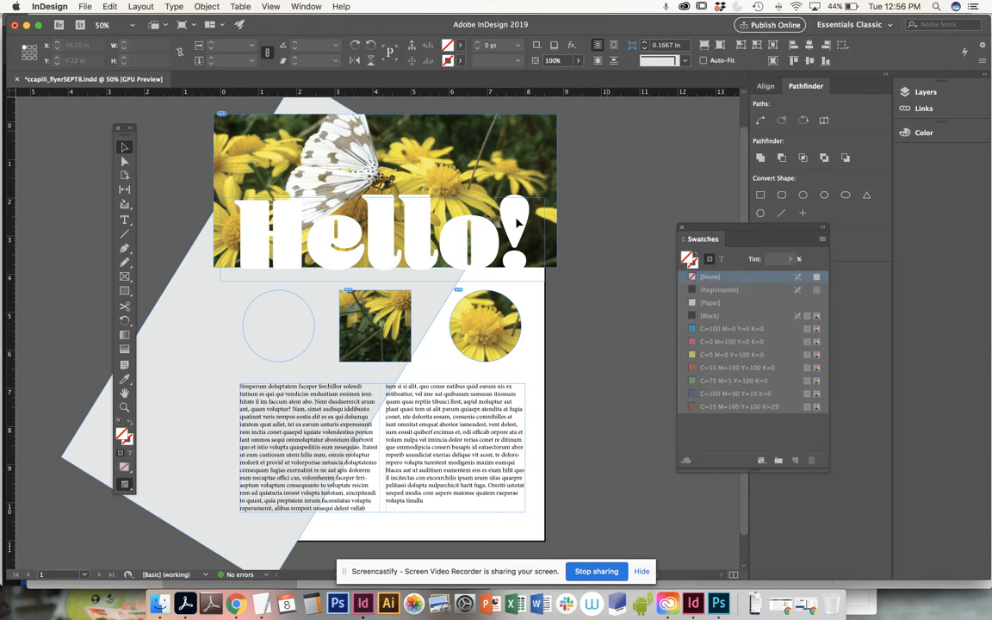
pyautogui.click(394, 296)
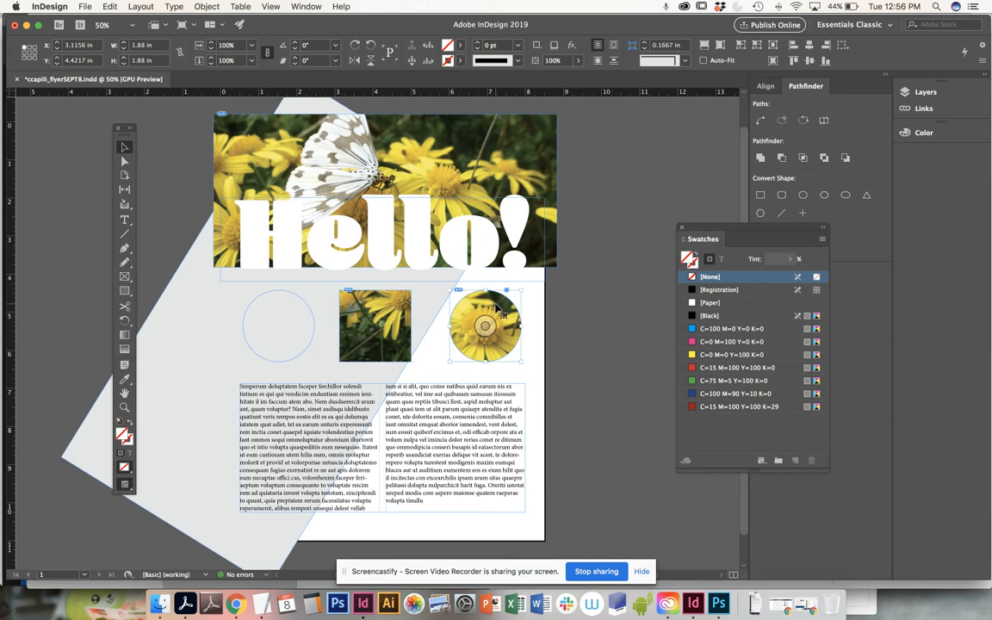
pyautogui.click(567, 316)
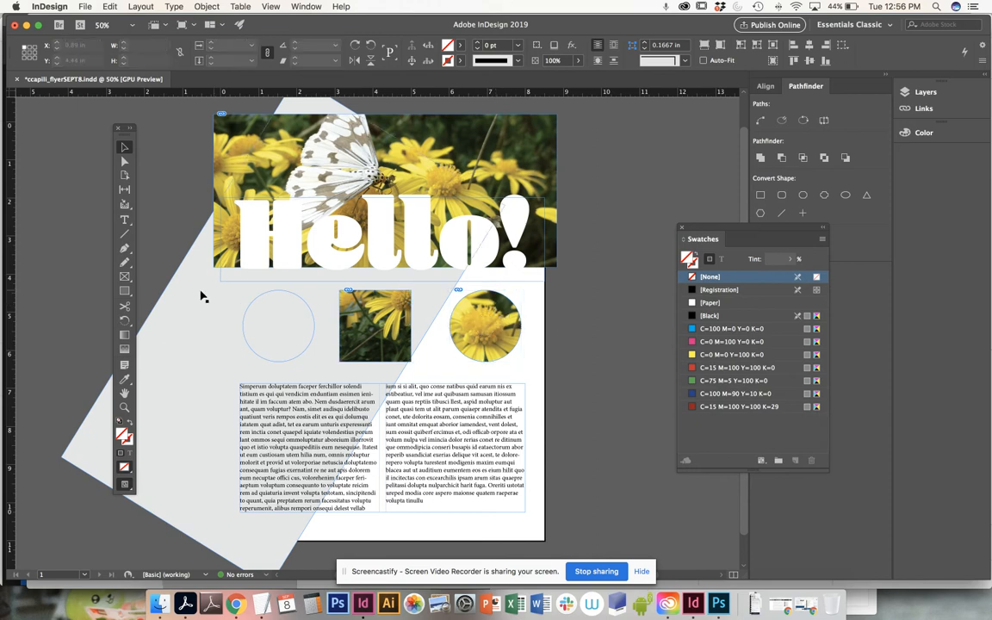
# Step: Place the P1030755 TIFF photo inside the empty left circle
pyautogui.click(294, 290)
pyautogui.click(85, 6)
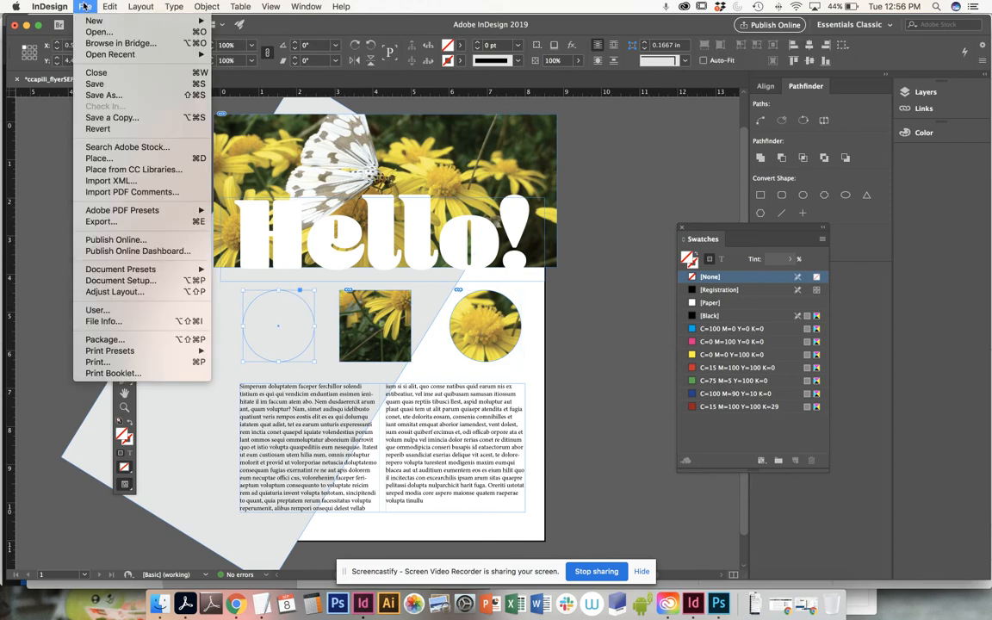
pyautogui.click(135, 164)
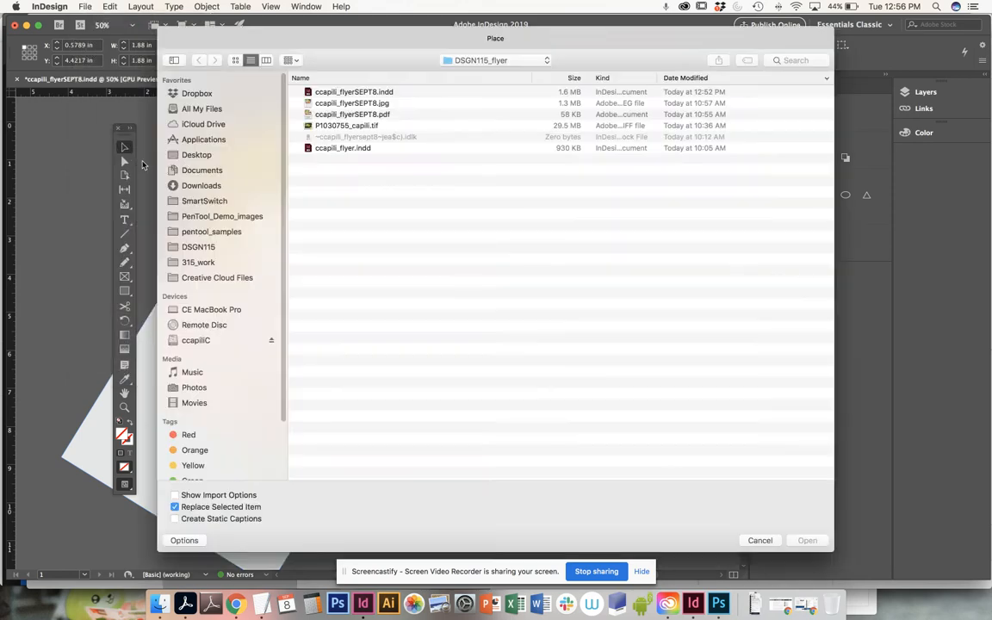
pyautogui.click(372, 127)
pyautogui.click(809, 540)
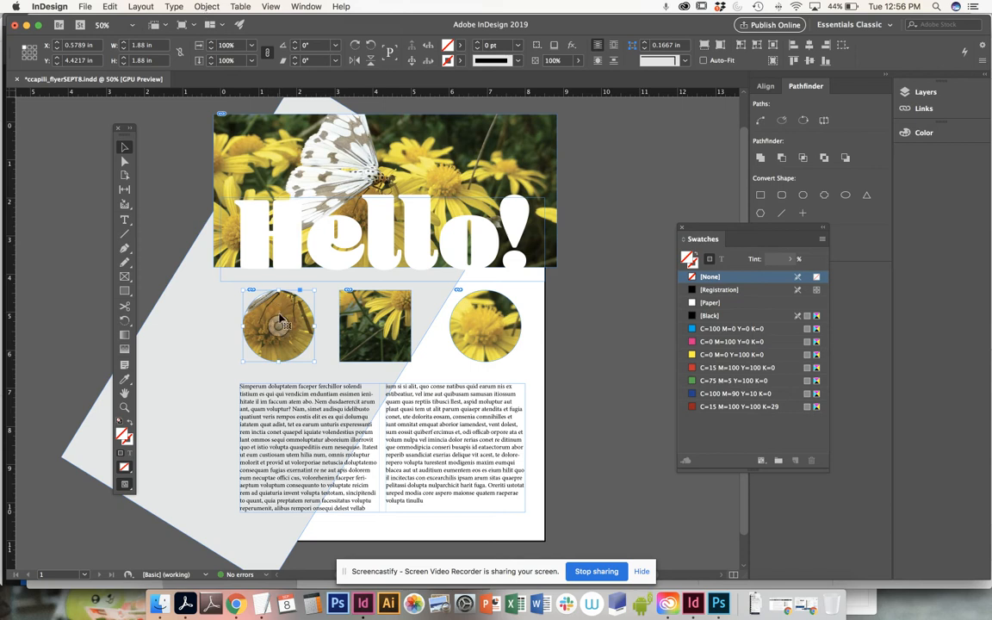
# Step: Fit the photo proportionally within the left circle
pyautogui.click(206, 7)
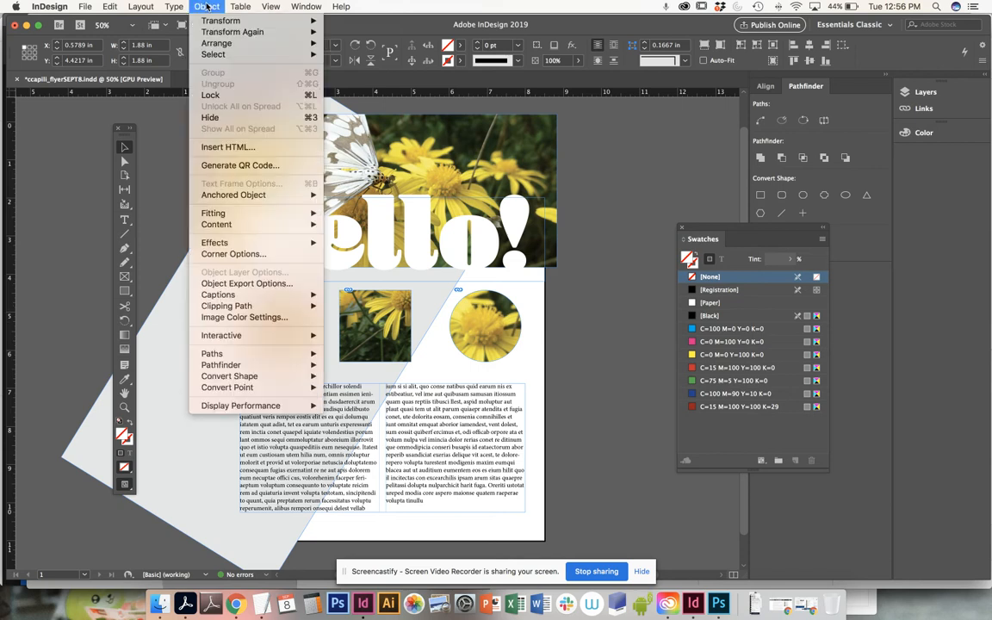
pyautogui.moveTo(277, 218)
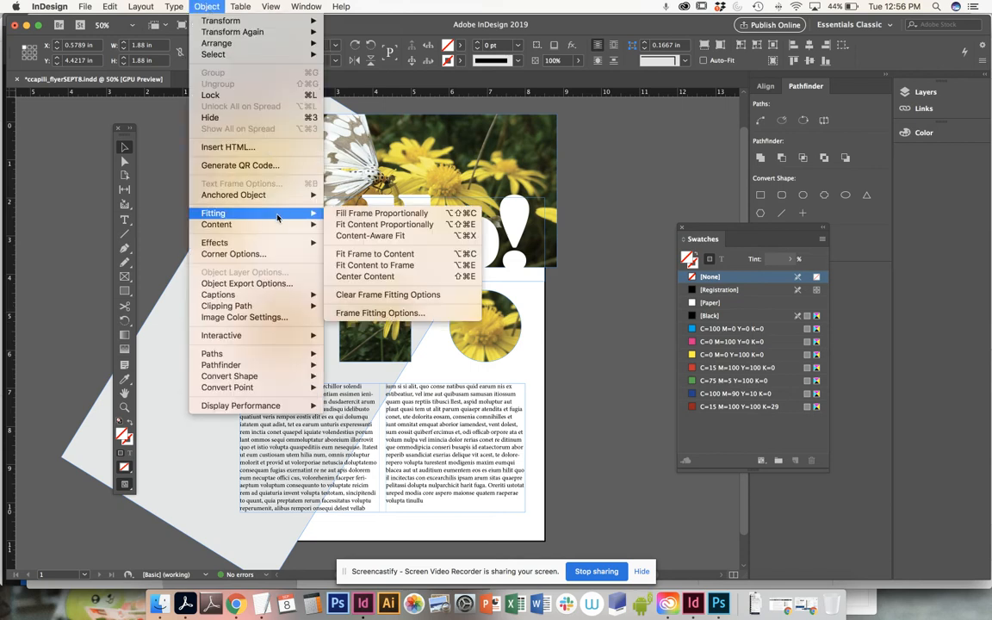
pyautogui.click(384, 224)
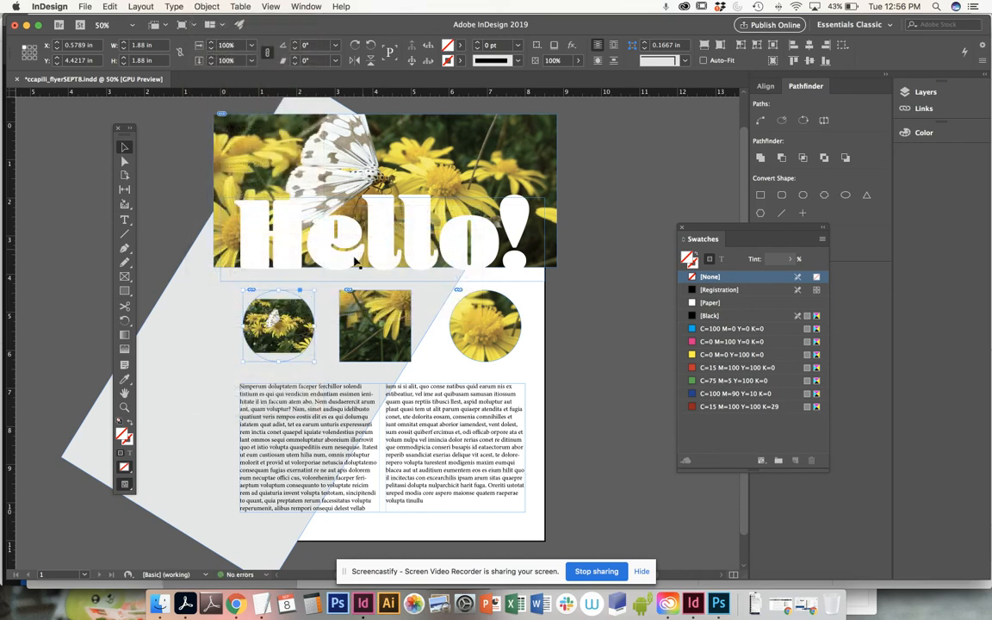
# Step: Enlarge the photo inside the left circle to about 40% and shift it onto the yellow flowers, and save the flyer
pyautogui.click(277, 324)
pyautogui.moveTo(313, 301); pyautogui.dragTo(347, 274)
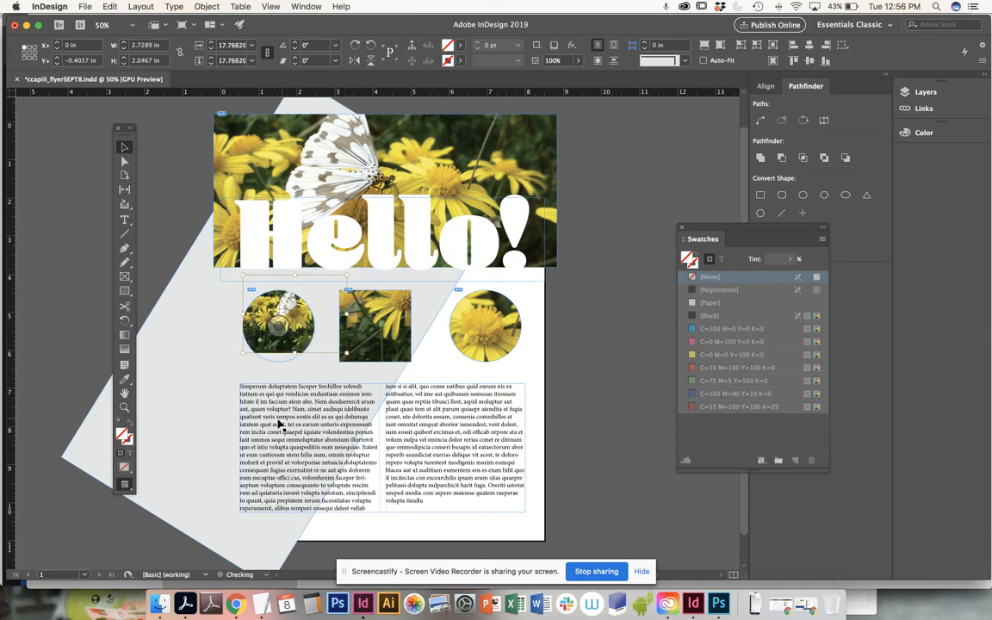
pyautogui.moveTo(243, 353); pyautogui.dragTo(218, 372)
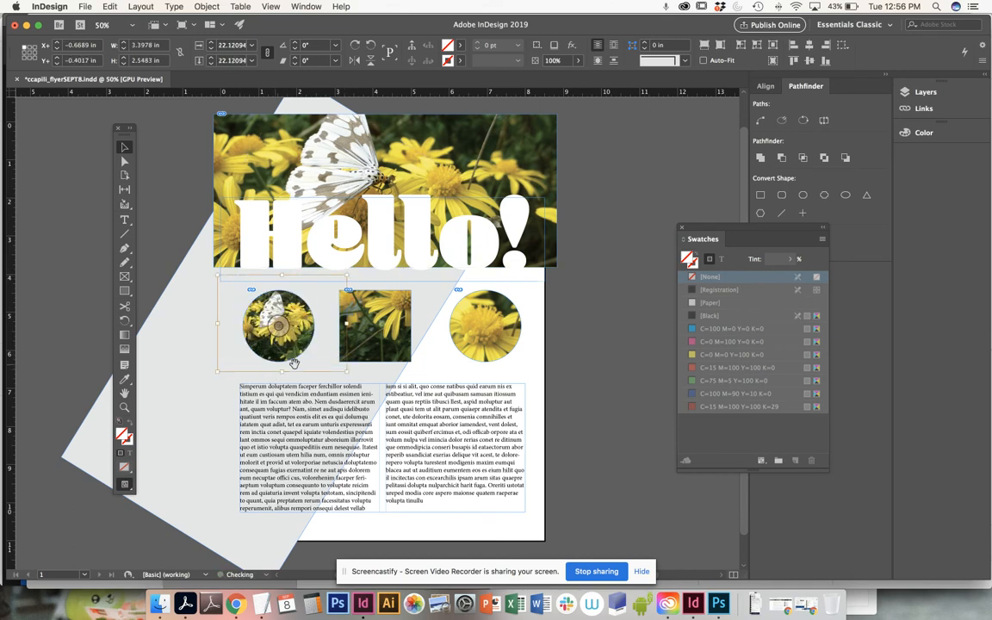
pyautogui.moveTo(275, 349)
pyautogui.mouseDown()
pyautogui.moveTo(301, 346)
pyautogui.moveTo(291, 349)
pyautogui.mouseUp()
pyautogui.moveTo(362, 370); pyautogui.dragTo(390, 406)
pyautogui.moveTo(285, 328); pyautogui.dragTo(288, 330)
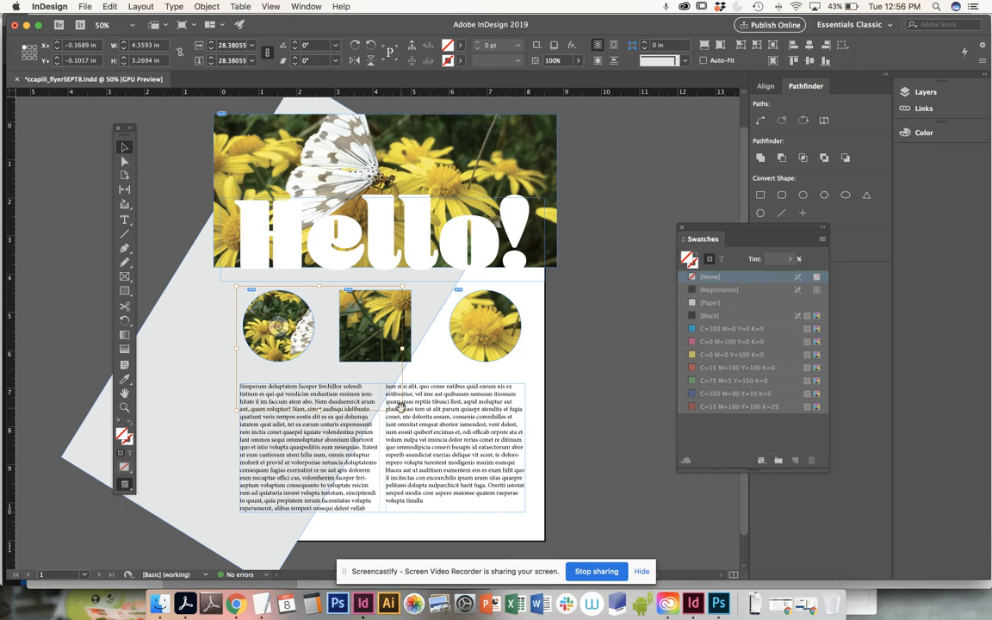
pyautogui.moveTo(399, 407); pyautogui.dragTo(469, 460)
pyautogui.moveTo(291, 331); pyautogui.dragTo(296, 336)
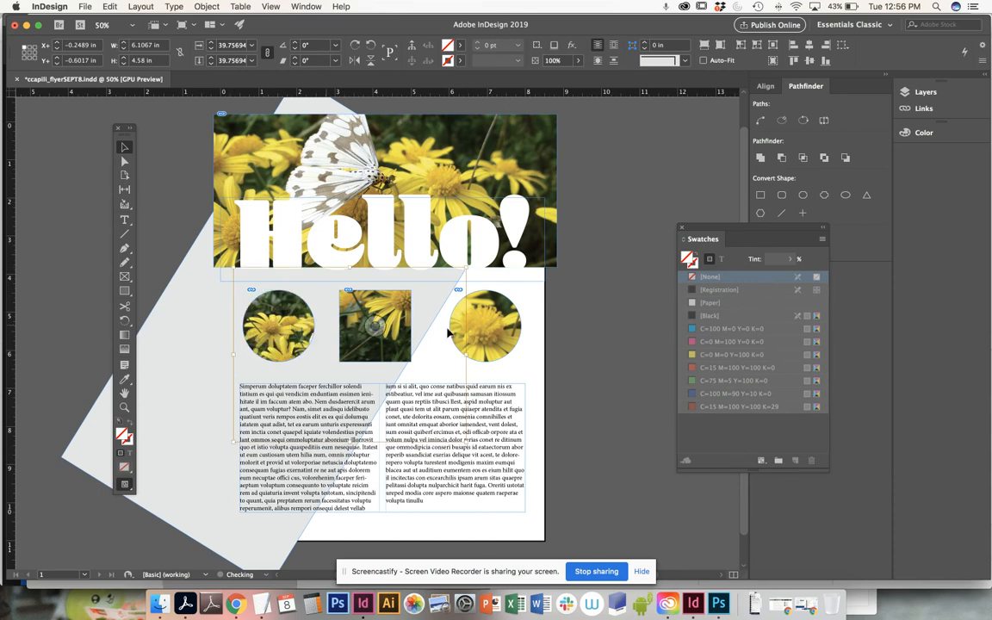
pyautogui.click(600, 328)
pyautogui.press('super+s')
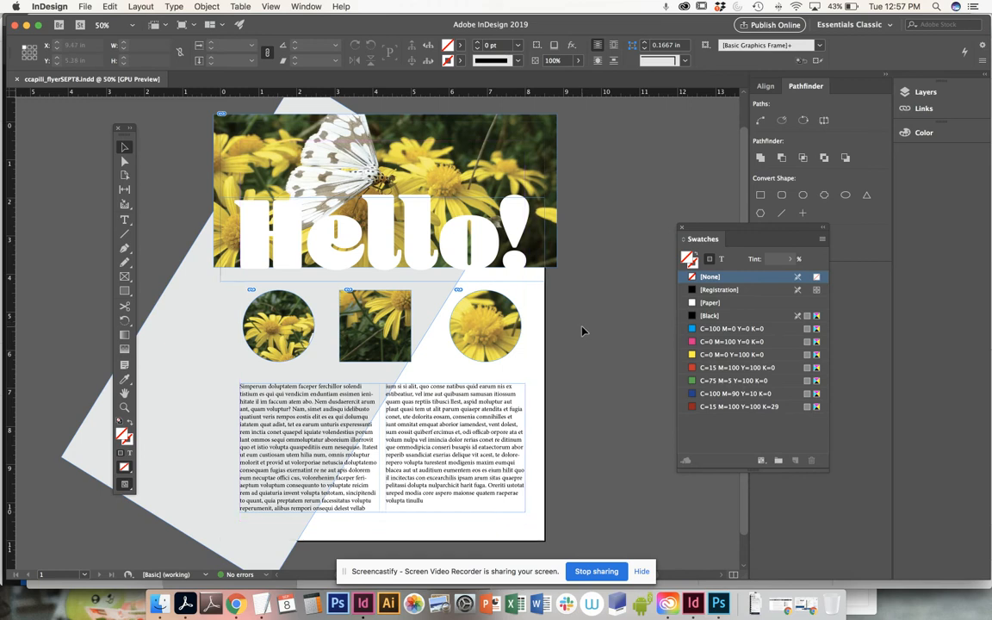
# Step: Try drawing a 7.5 in horizontal line between the row of photo frames and the text columns, and delete it
pyautogui.press('super+=')
pyautogui.moveTo(376, 290); pyautogui.dragTo(415, 179)
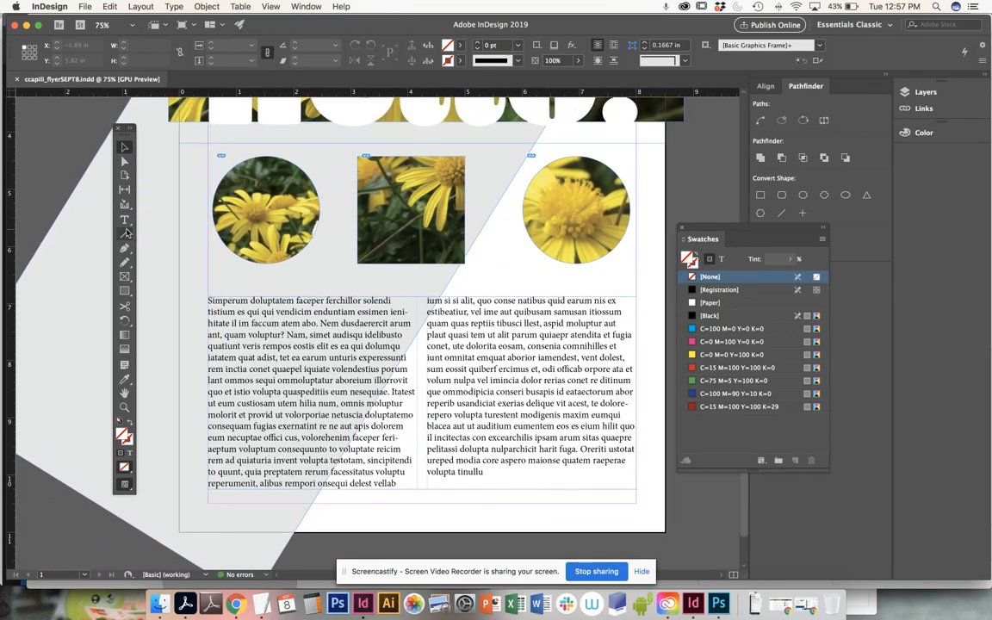
pyautogui.click(125, 234)
pyautogui.moveTo(208, 285); pyautogui.dragTo(637, 300)
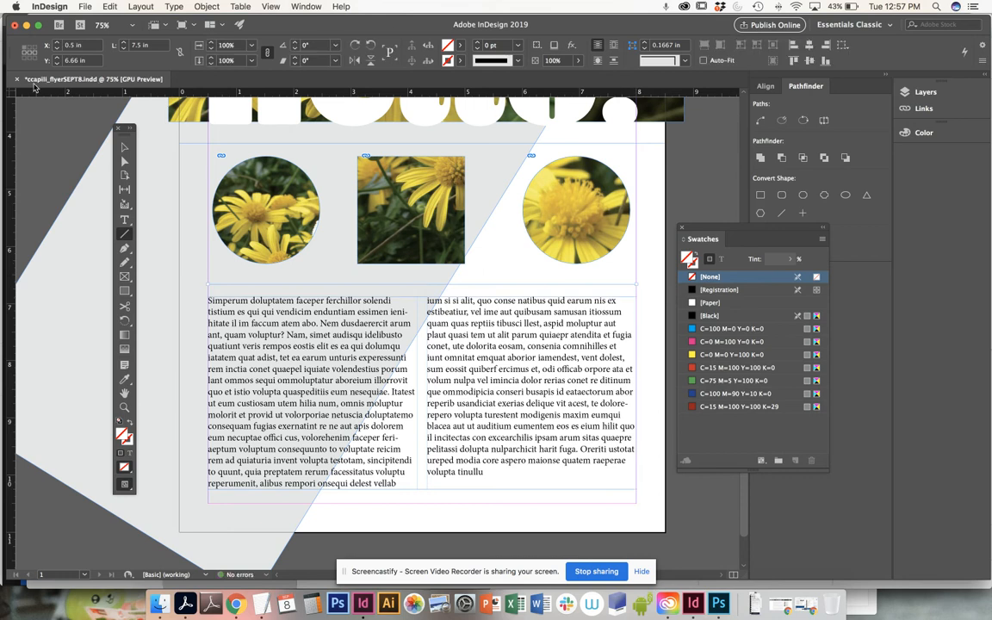
pyautogui.press('BackSpace')
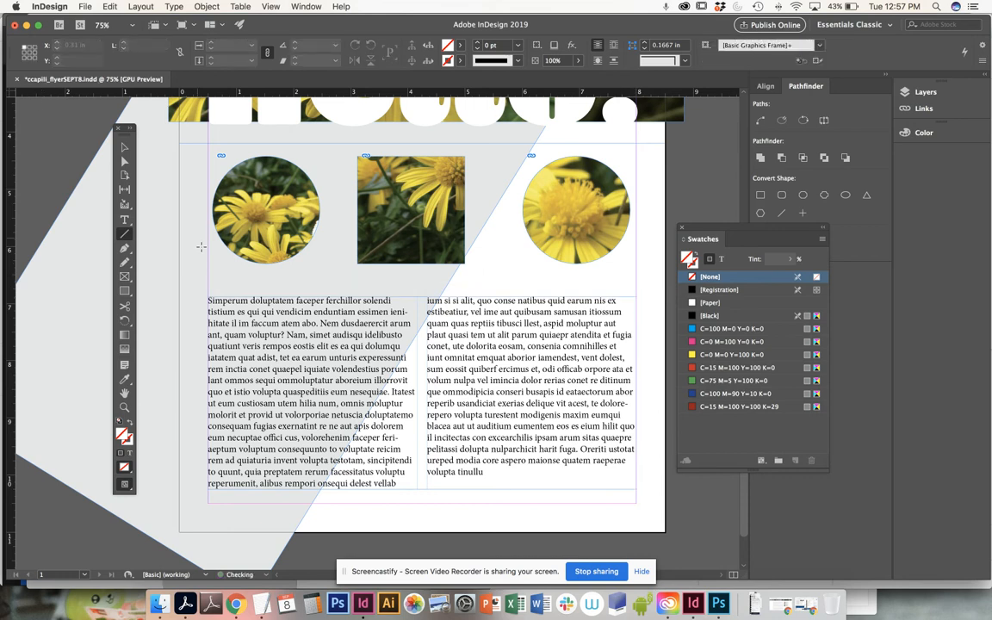
# Step: Draw a 7.5 in horizontal line from margin to margin between the photo frames and the text columns, at Y 6.625 in
pyautogui.click(125, 234)
pyautogui.moveTo(207, 284); pyautogui.dragTo(638, 297)
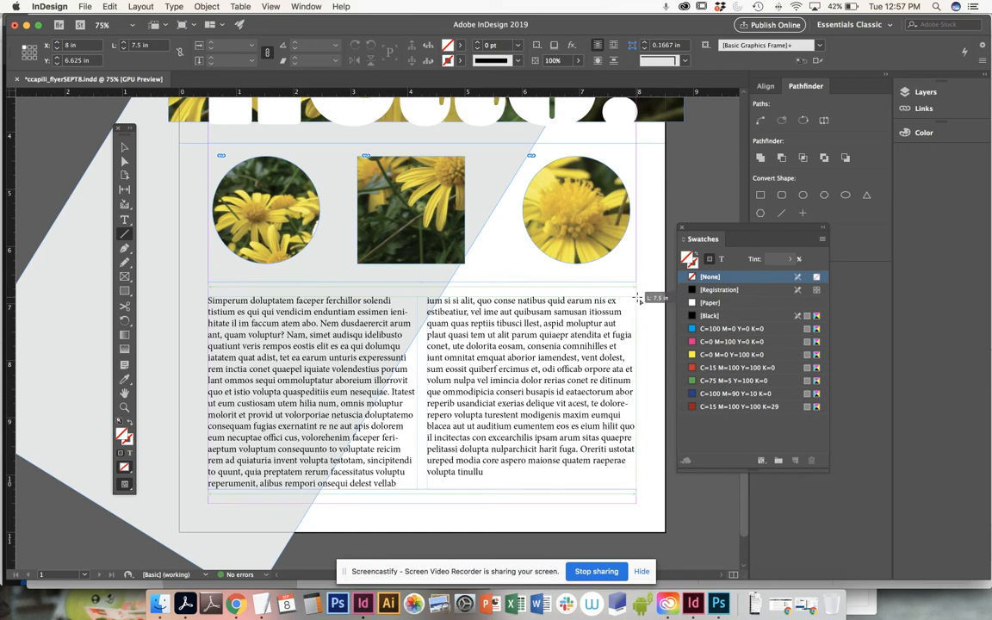
pyautogui.moveTo(637, 298)
pyautogui.mouseDown()
pyautogui.moveTo(639, 419)
pyautogui.moveTo(626, 149)
pyautogui.moveTo(635, 130)
pyautogui.moveTo(635, 337)
pyautogui.moveTo(635, 287)
pyautogui.mouseUp()
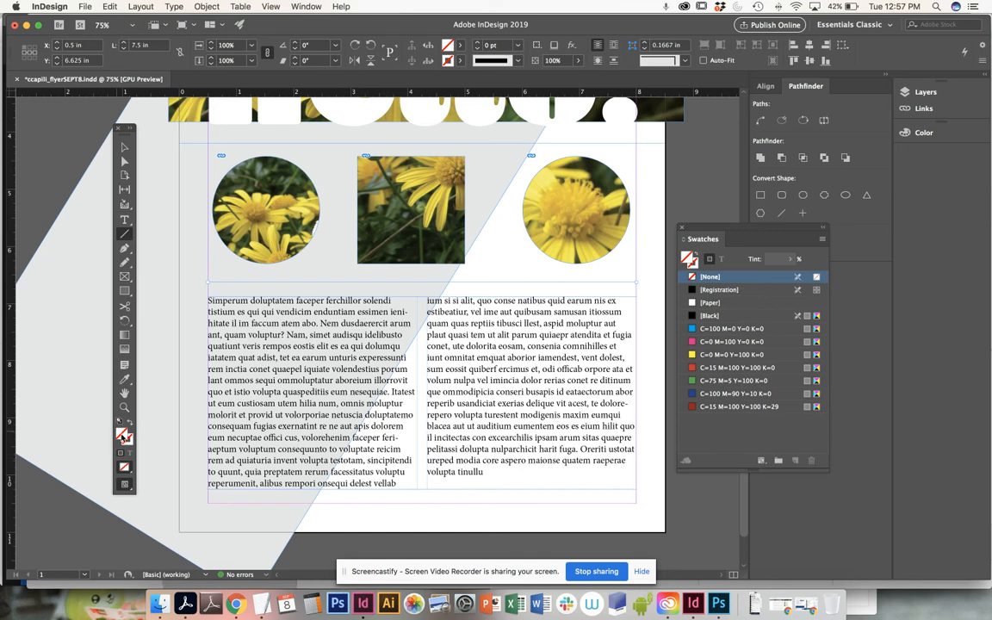
# Step: Apply the [Black] swatch to the stroke of the horizontal line
pyautogui.click(127, 440)
pyautogui.click(124, 147)
pyautogui.press('x')
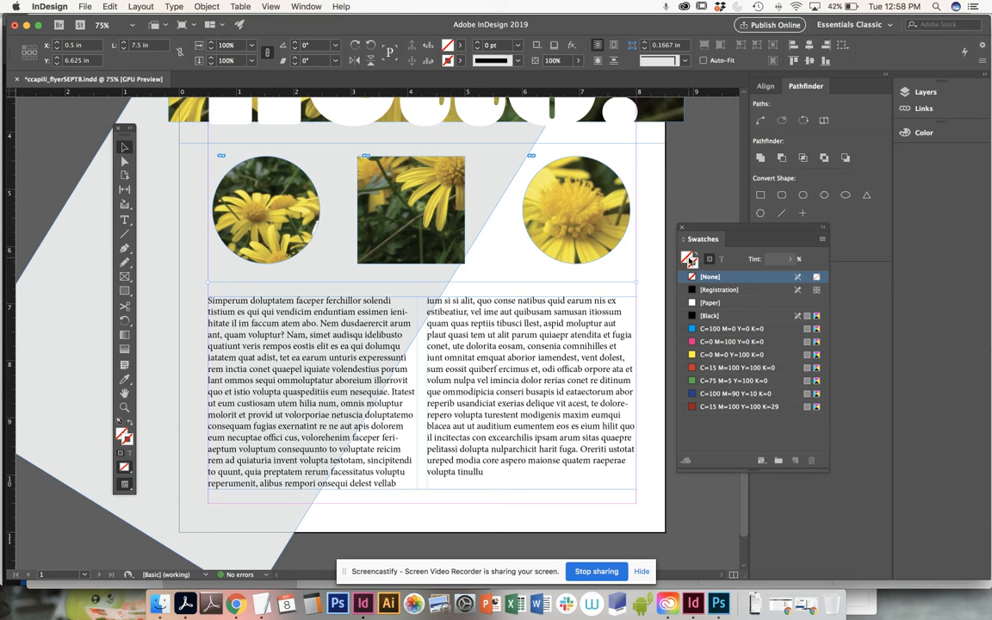
pyautogui.click(695, 262)
pyautogui.click(711, 316)
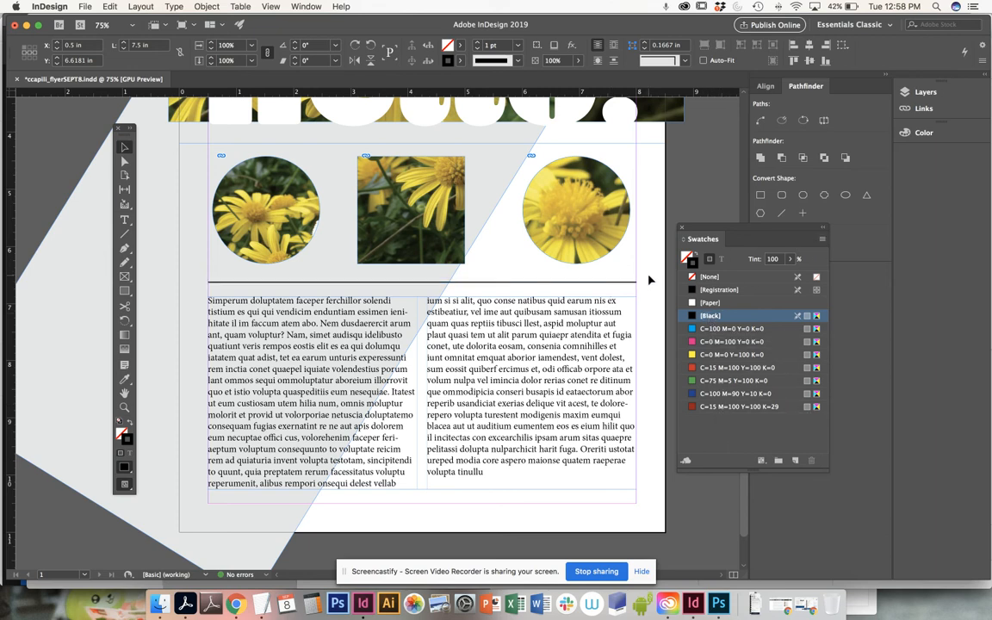
# Step: Select the horizontal line and set its stroke weight to 3 pt
pyautogui.click(607, 289)
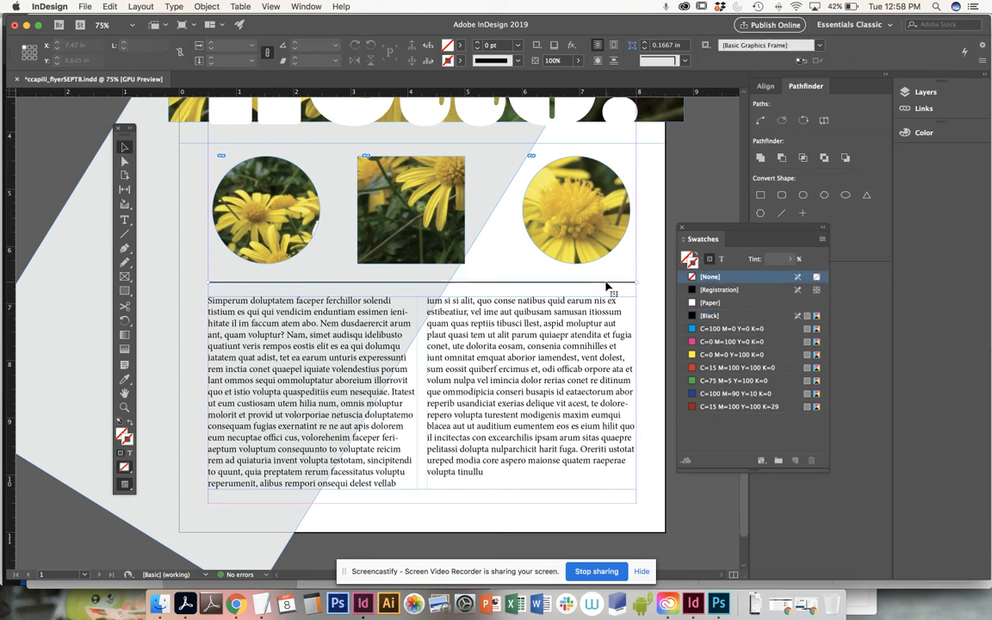
pyautogui.click(609, 283)
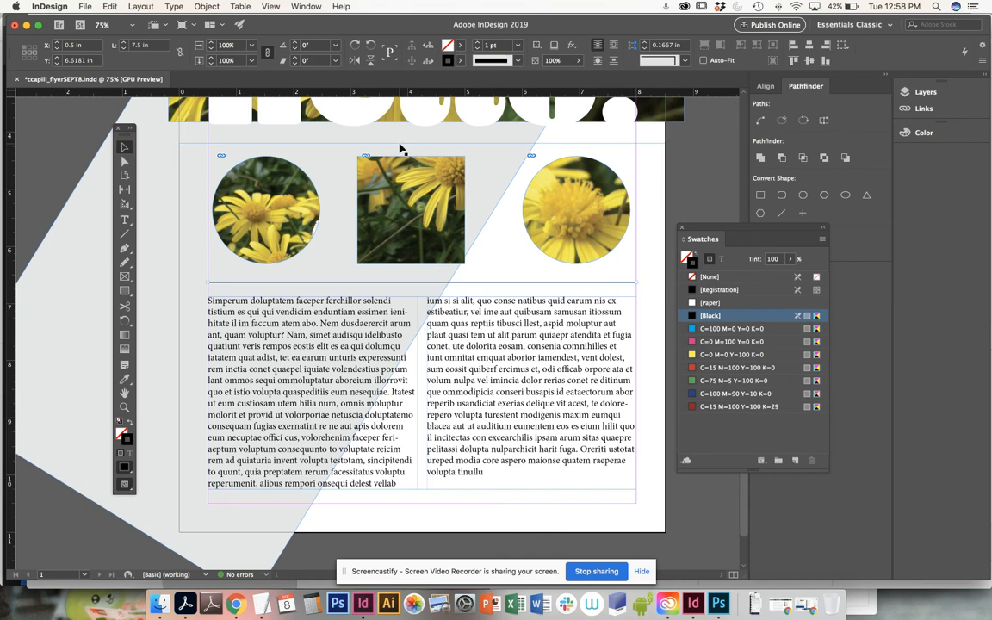
pyautogui.click(519, 62)
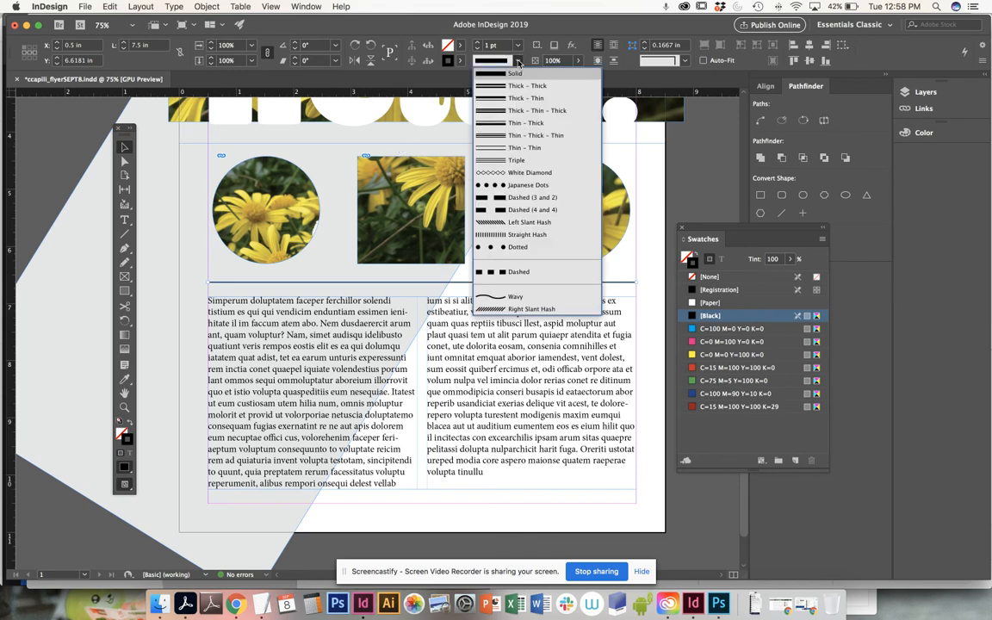
pyautogui.click(644, 163)
pyautogui.click(477, 42)
pyautogui.click(477, 43)
pyautogui.click(477, 42)
pyautogui.click(477, 42)
pyautogui.click(477, 49)
pyautogui.click(477, 49)
pyautogui.click(477, 42)
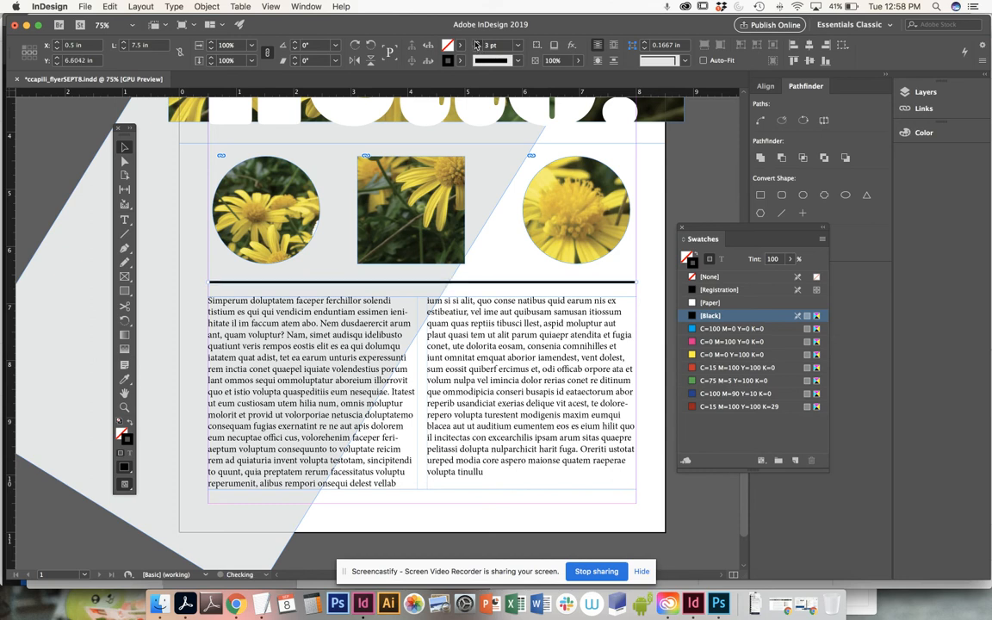
pyautogui.click(477, 42)
pyautogui.click(477, 49)
pyautogui.click(477, 49)
# Step: Try the Thick - Thick, Thick - Thin - Thick and Thin - Thick - Thin stroke types on the horizontal line
pyautogui.click(518, 60)
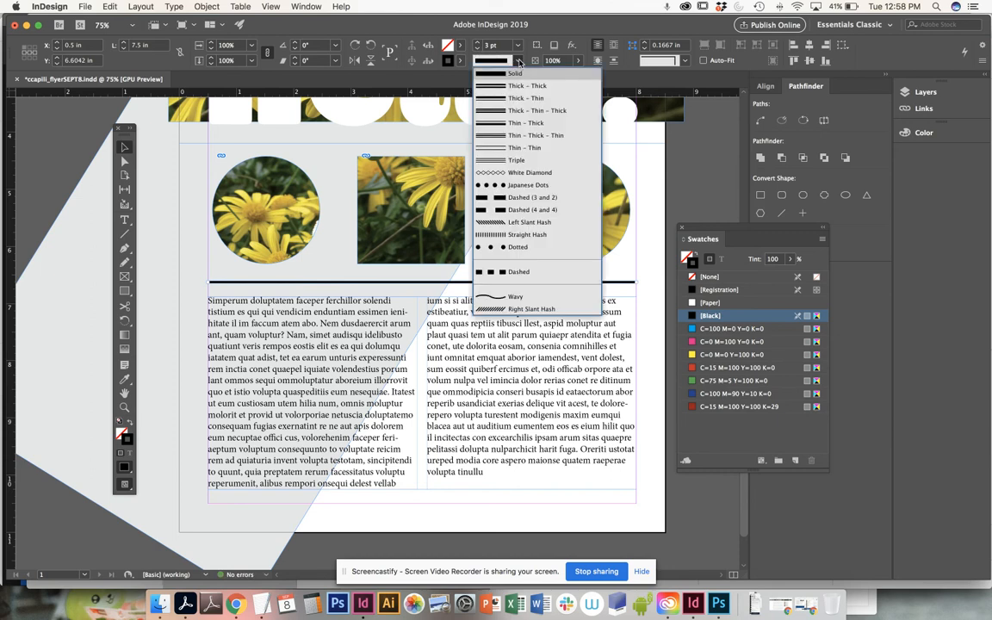
pyautogui.click(522, 85)
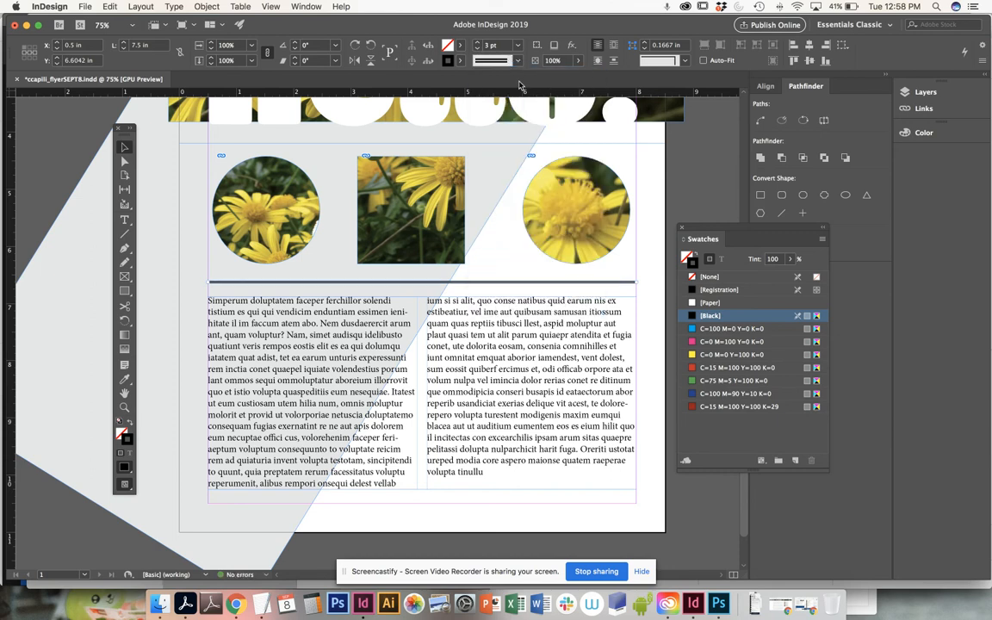
pyautogui.click(479, 60)
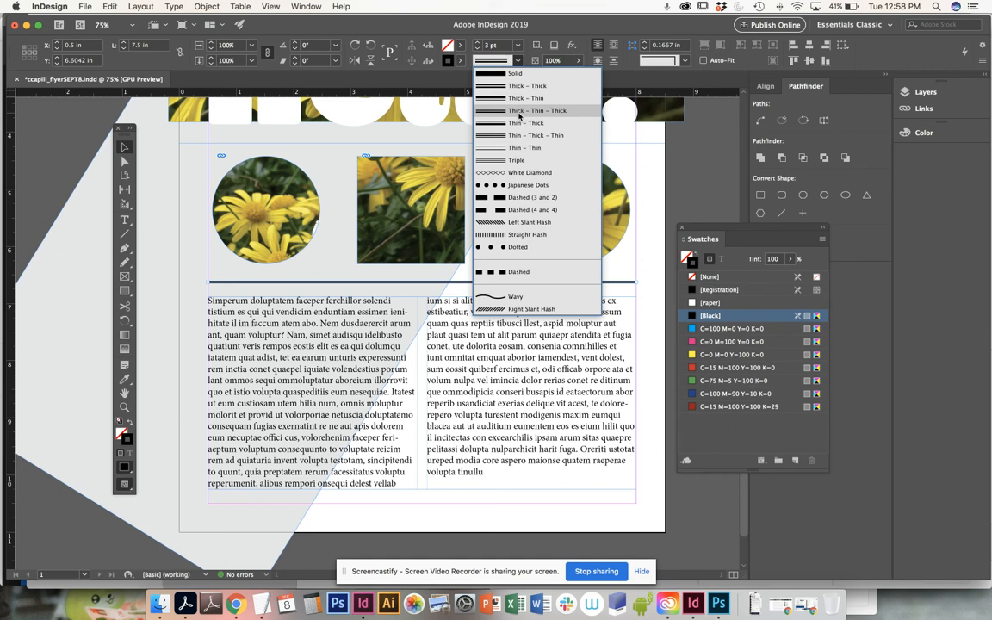
pyautogui.click(519, 111)
pyautogui.click(471, 58)
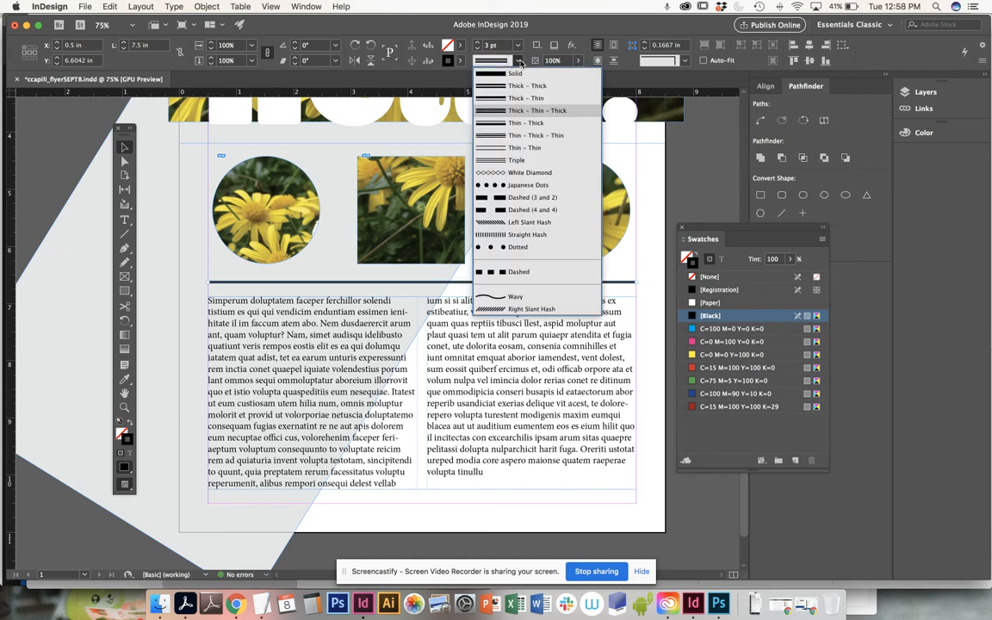
pyautogui.click(530, 136)
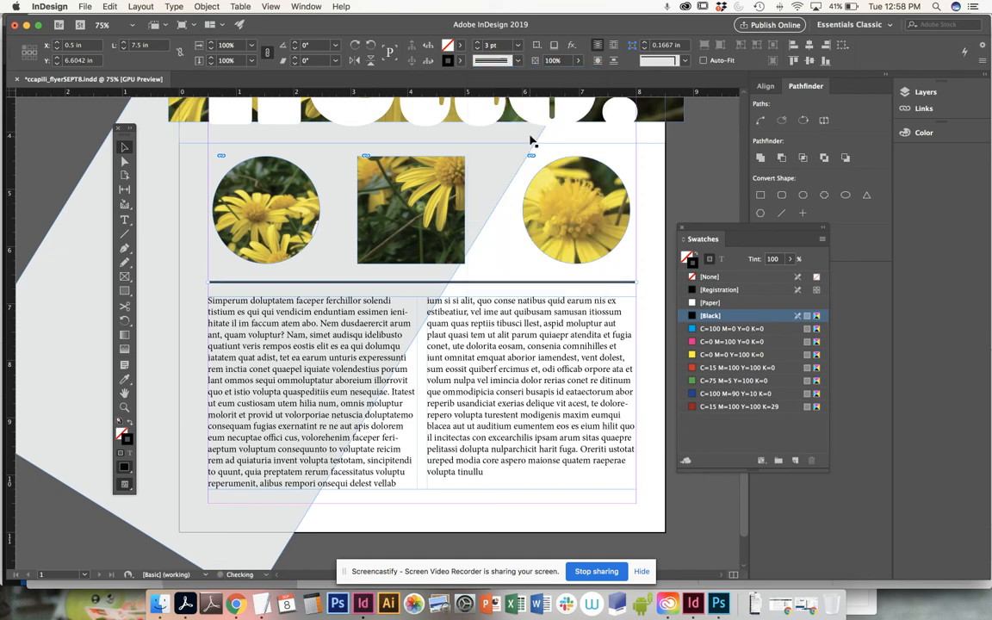
# Step: Increase the horizontal line's stroke weight to 8 pt
pyautogui.click(518, 50)
pyautogui.click(513, 53)
pyautogui.click(478, 42)
pyautogui.click(478, 42)
pyautogui.click(478, 43)
pyautogui.click(478, 43)
pyautogui.click(477, 42)
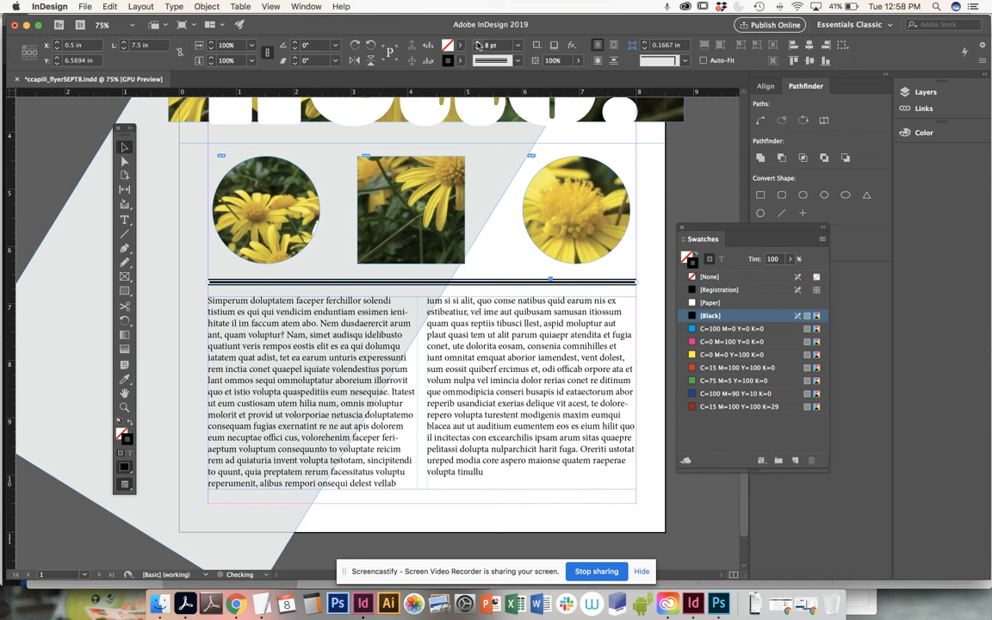
# Step: Try the White Diamond stroke type on the horizontal line, and change it to Dotted
pyautogui.click(519, 61)
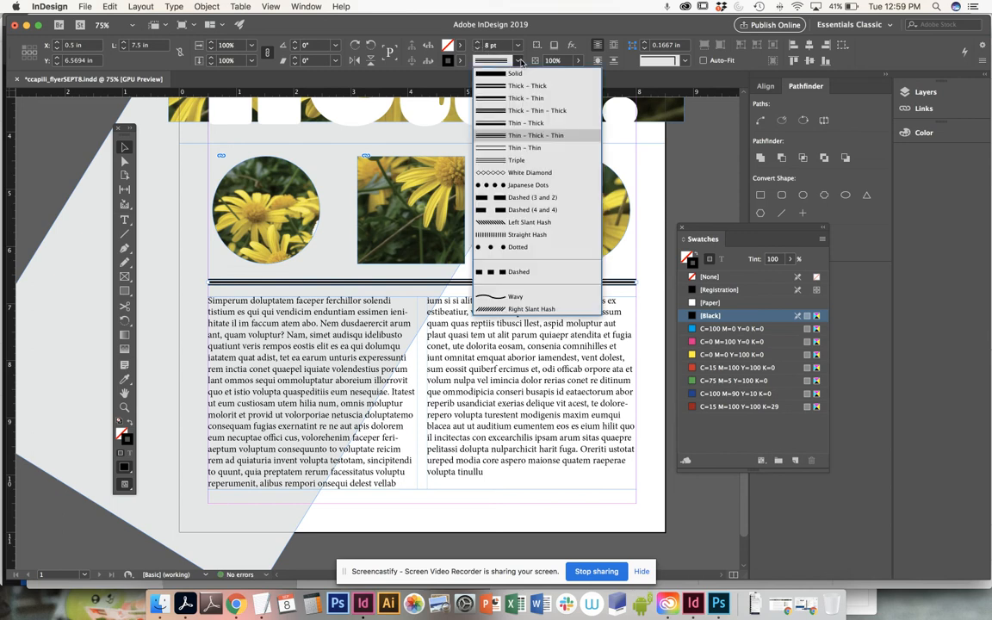
pyautogui.click(518, 173)
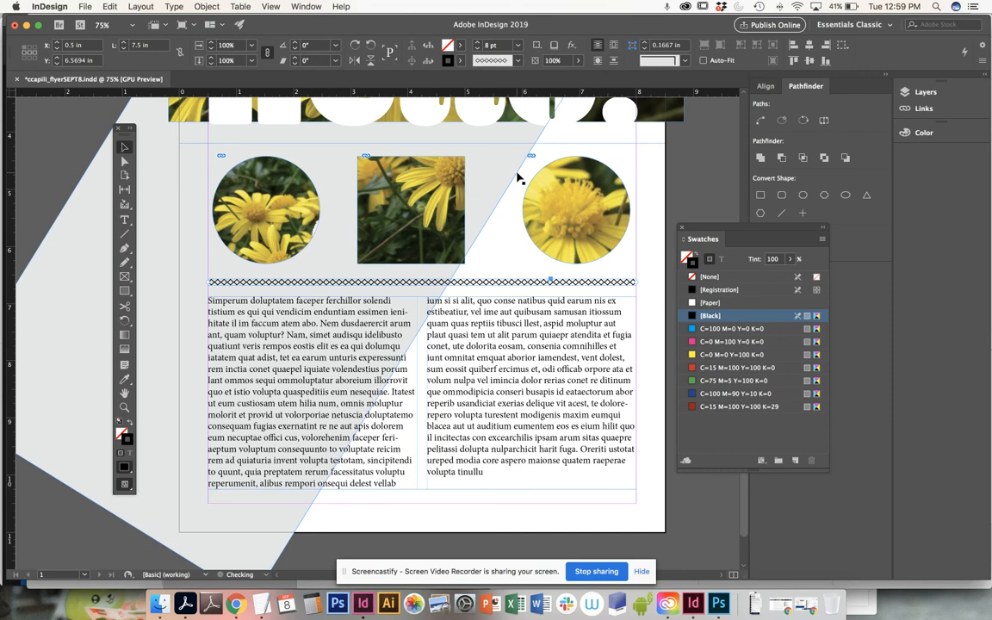
pyautogui.click(515, 62)
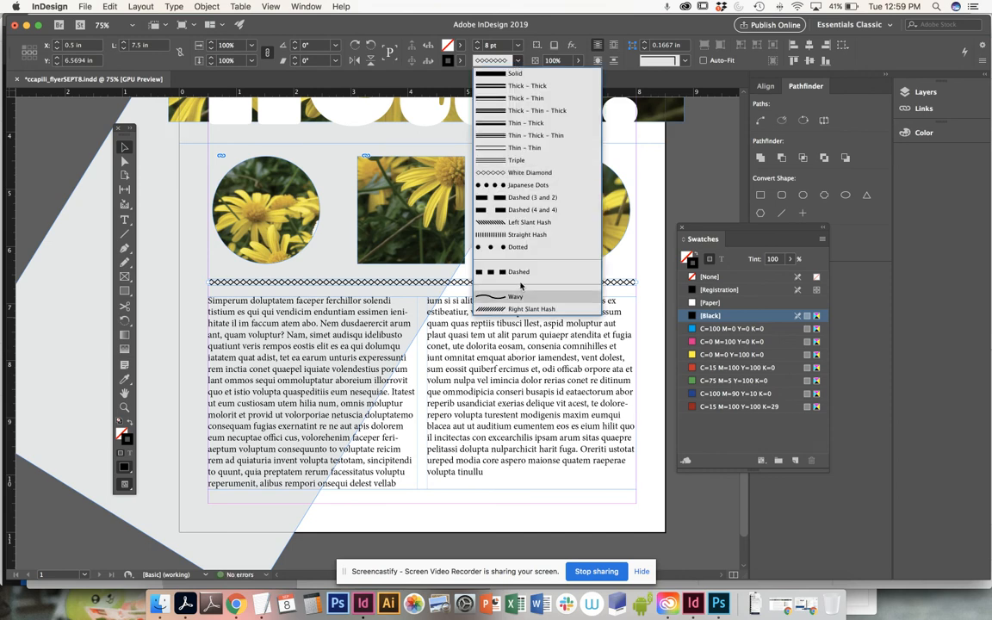
pyautogui.click(469, 233)
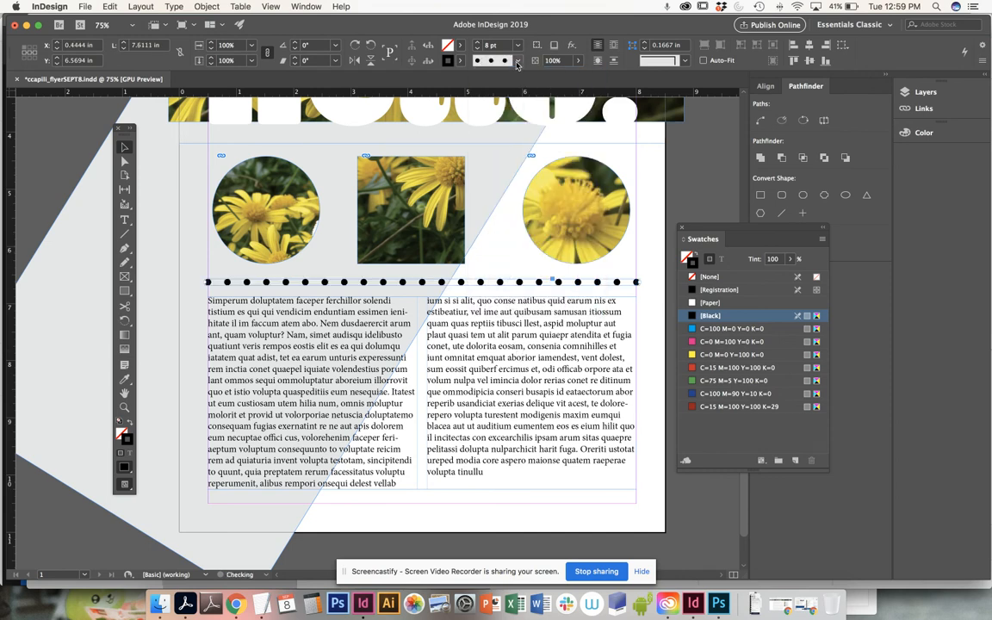
# Step: Reduce the dotted line's stroke weight to 4 pt and deselect it
pyautogui.click(477, 49)
pyautogui.click(477, 49)
pyautogui.click(477, 49)
pyautogui.click(477, 49)
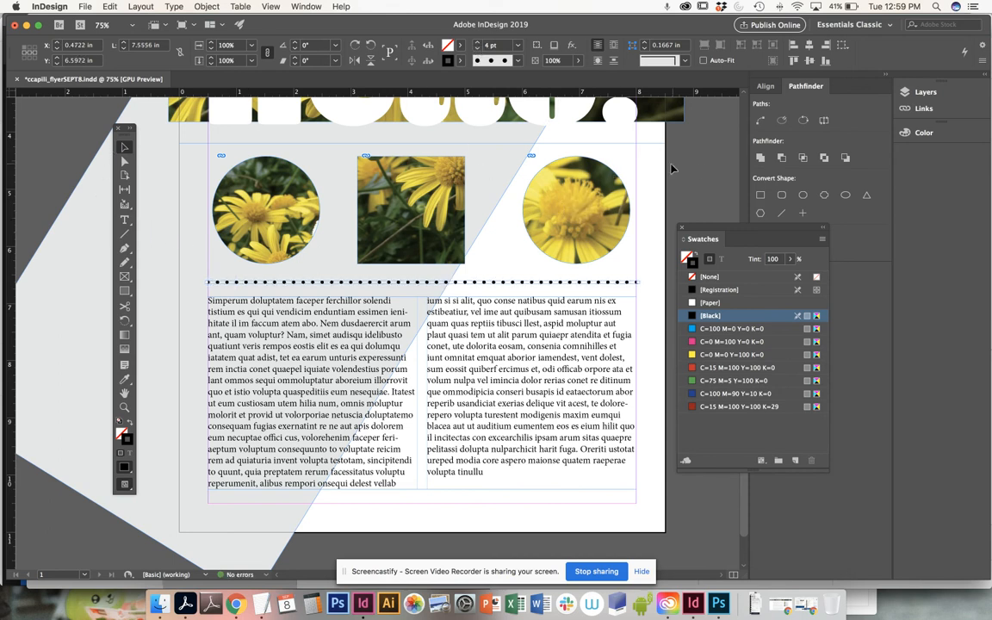
pyautogui.click(647, 174)
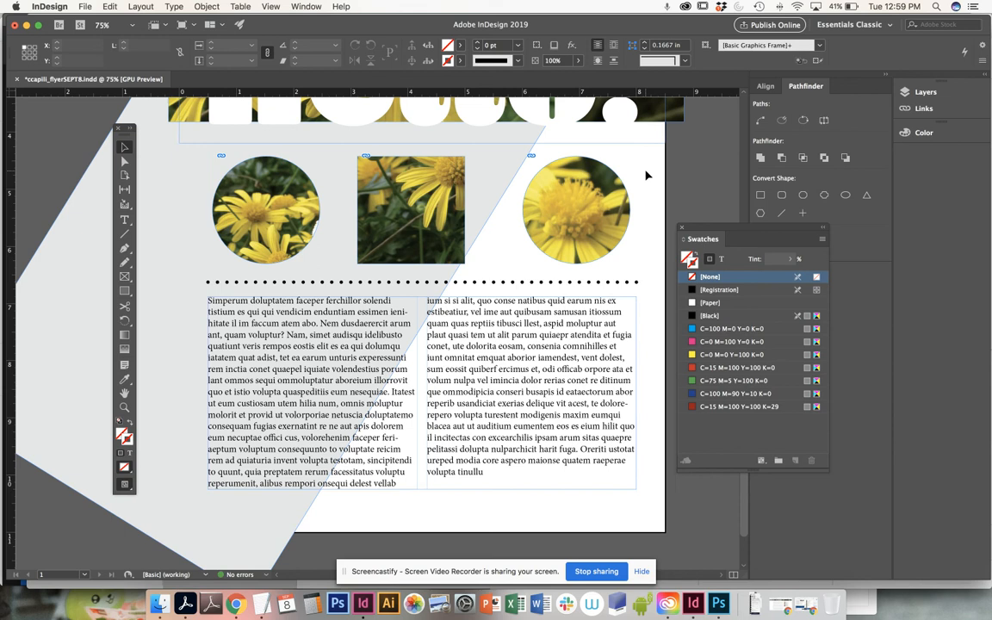
# Step: Examine the dotted divider line within the whole flyer layout, checking its ends against the text columns
pyautogui.scroll(5, 586, 258)
pyautogui.hscroll(3, 585, 258)
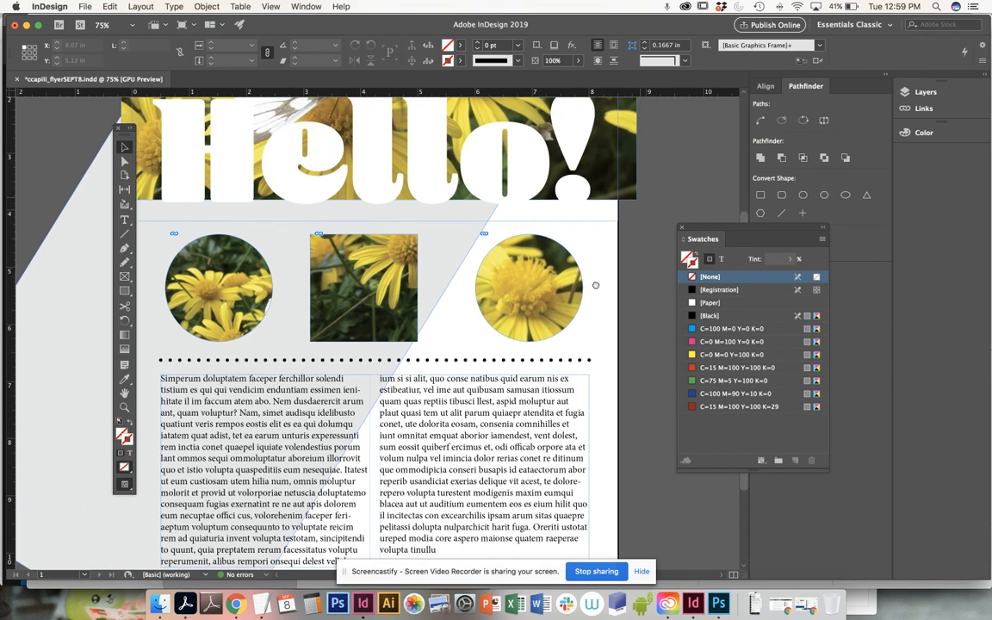
pyautogui.scroll(1, 595, 285)
pyautogui.press('super+minus')
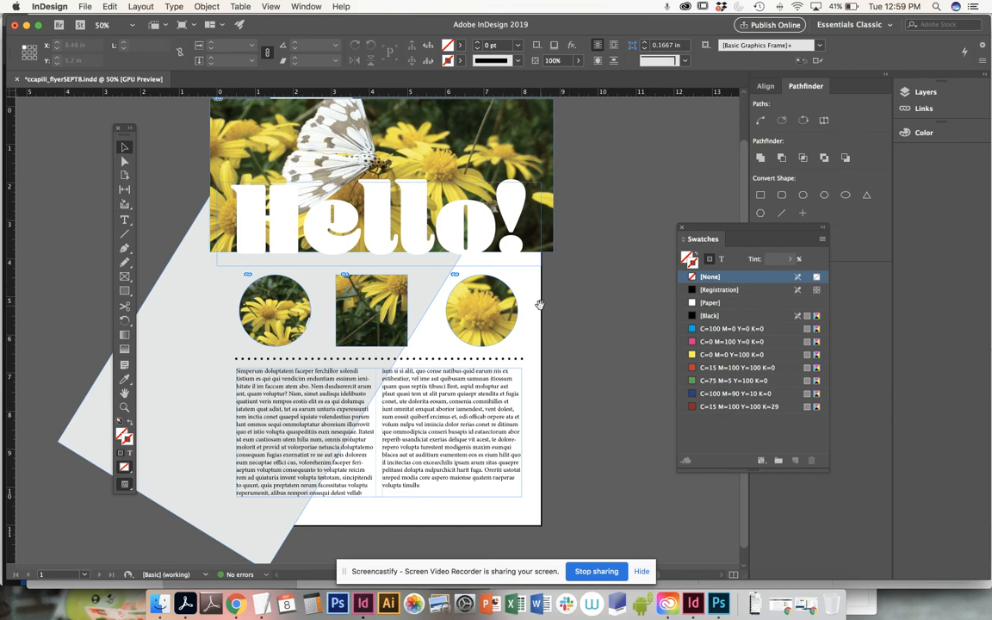
pyautogui.hscroll(-5, 600, 290)
pyautogui.scroll(1, 600, 290)
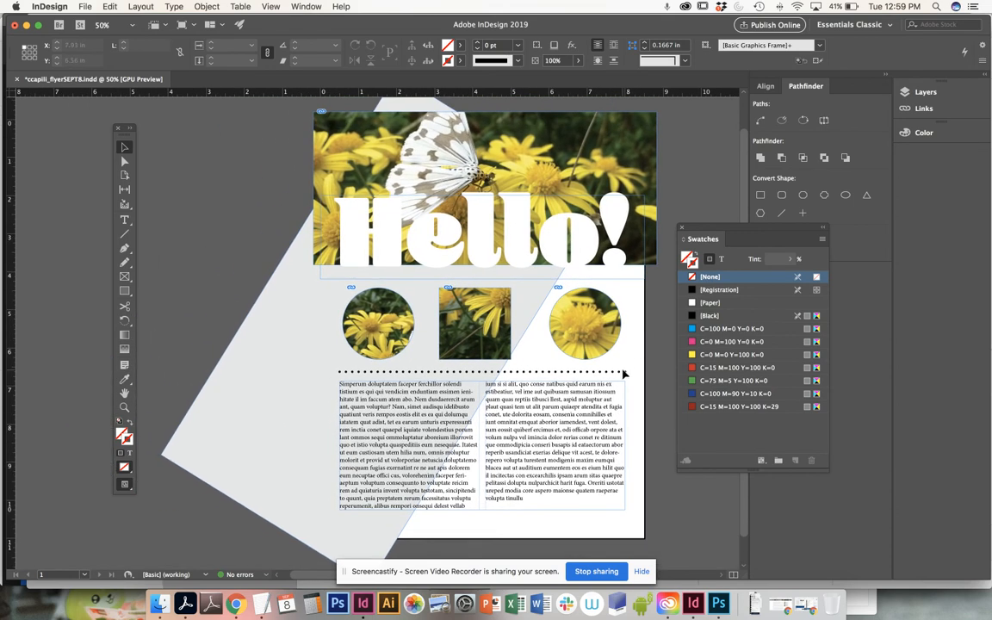
pyautogui.click(623, 373)
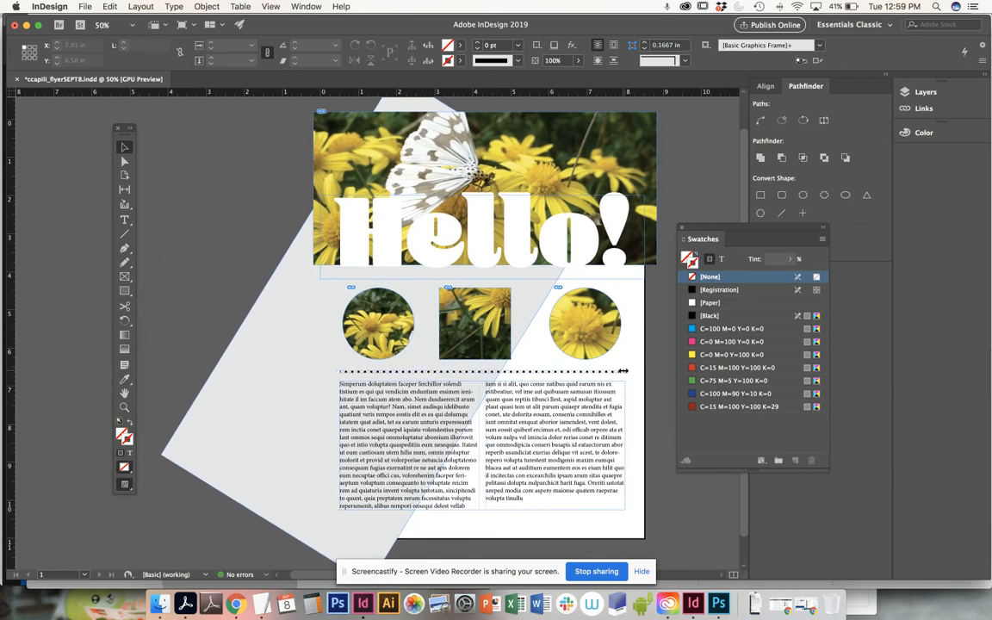
pyautogui.click(636, 306)
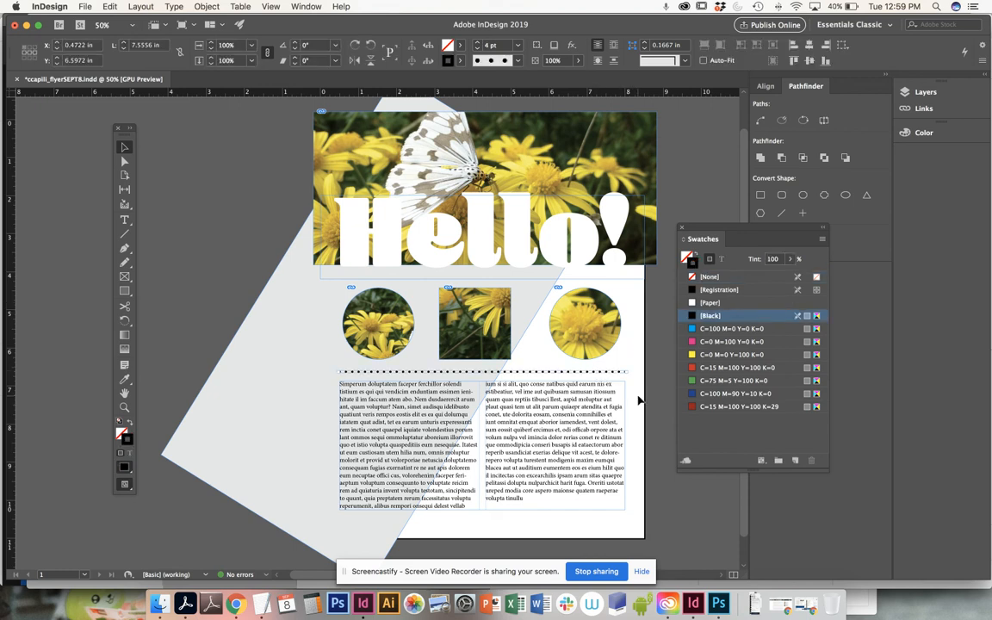
pyautogui.press('super+=')
pyautogui.press('super+=')
pyautogui.moveTo(573, 497); pyautogui.dragTo(490, 295)
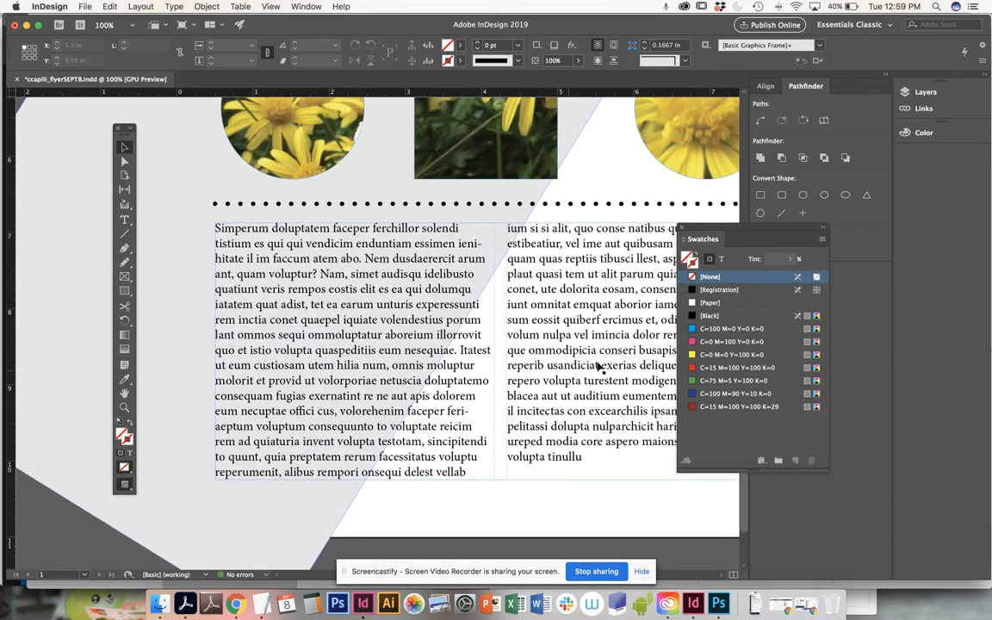
pyautogui.click(540, 330)
pyautogui.click(125, 219)
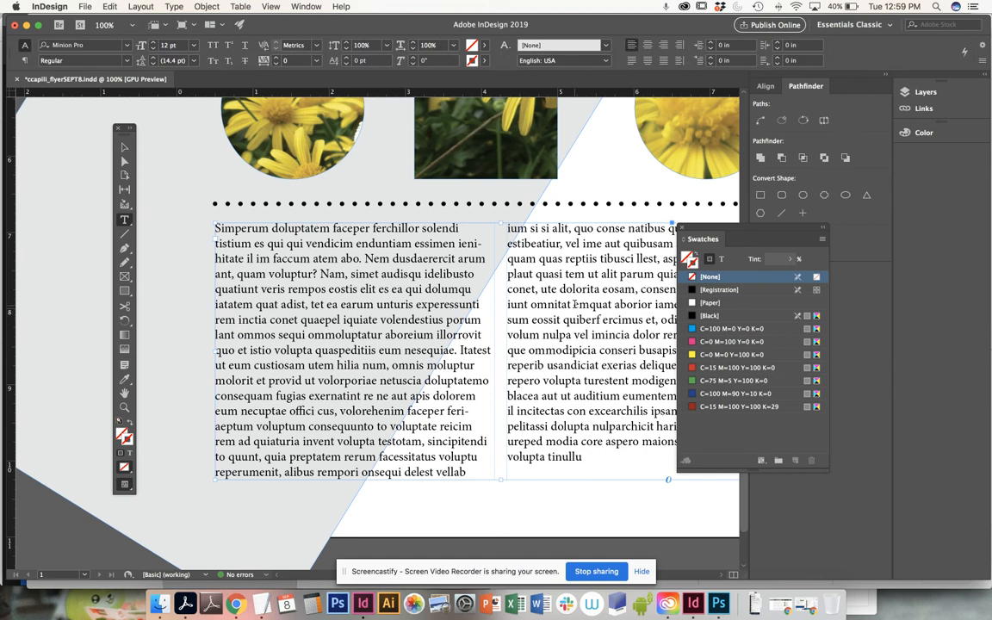
pyautogui.press('super+a')
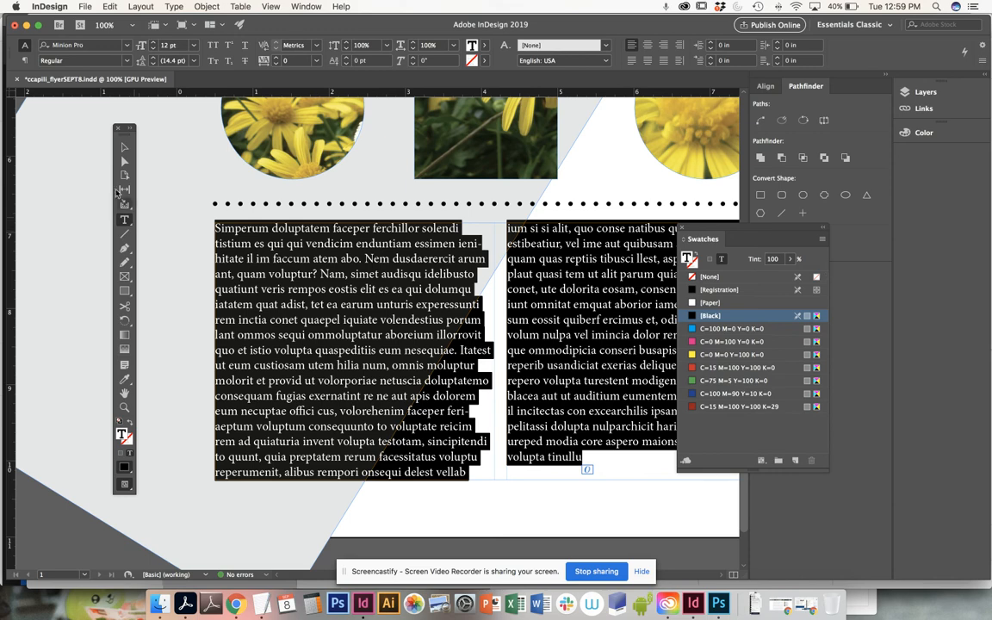
pyautogui.click(124, 148)
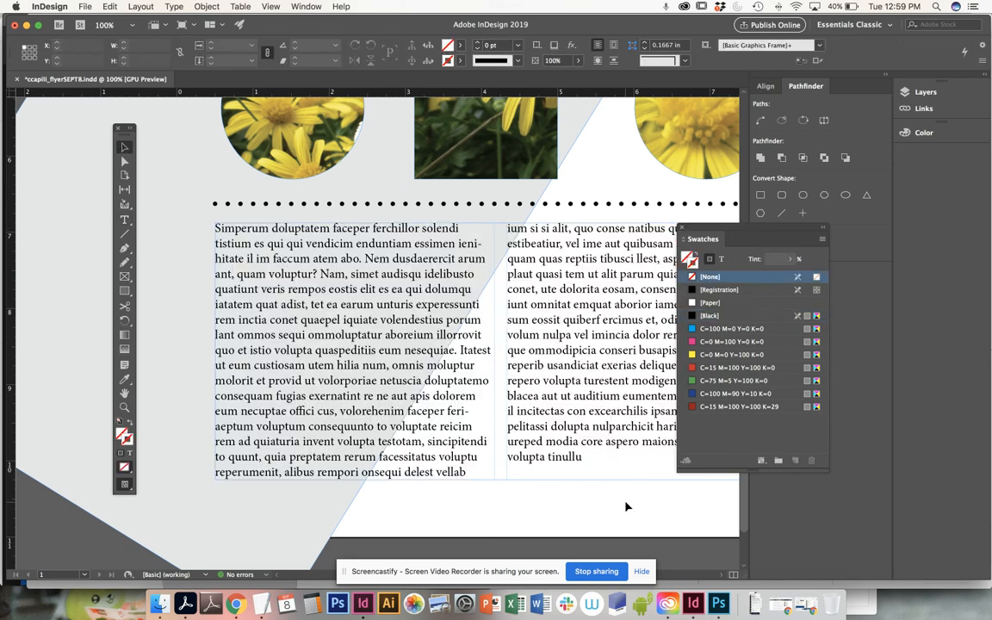
pyautogui.press('super+minus')
pyautogui.moveTo(584, 318); pyautogui.dragTo(595, 334)
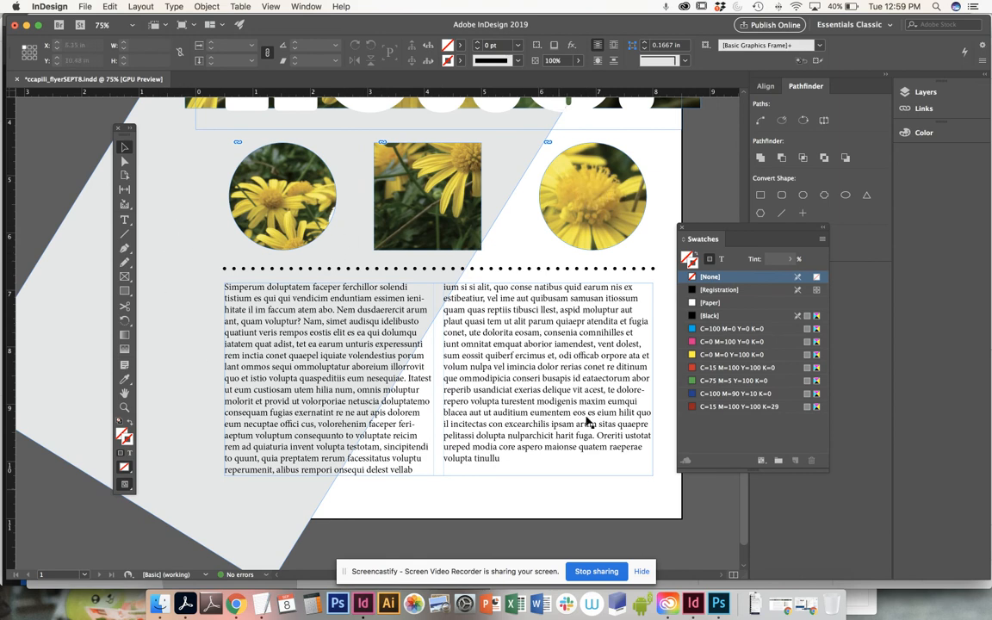
# Step: Select the two-column text frame for type formatting and bring up the paragraph options beside it, moving the swatches out of the way
pyautogui.click(577, 297)
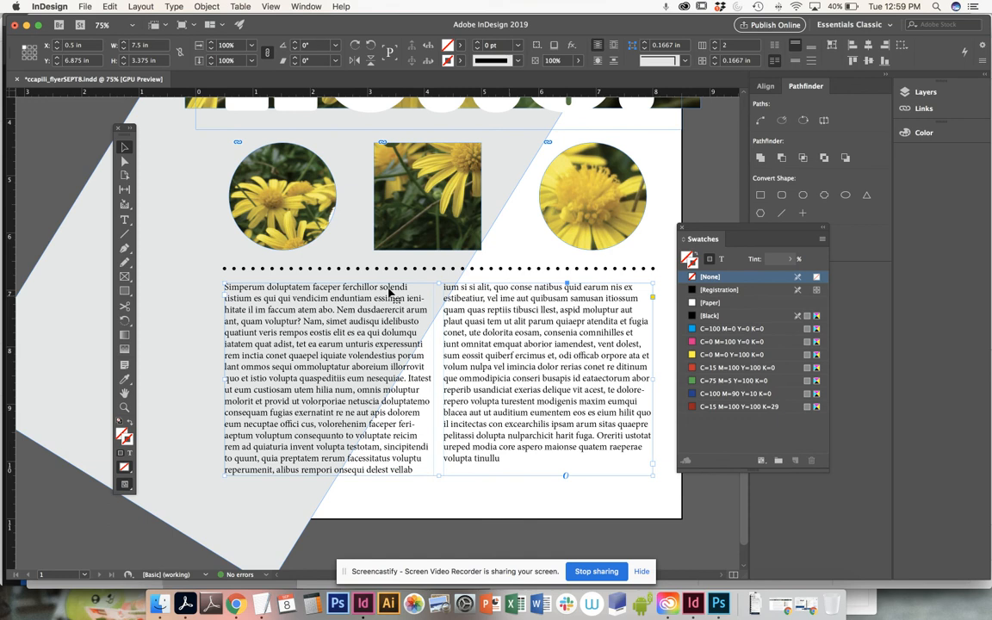
pyautogui.click(124, 221)
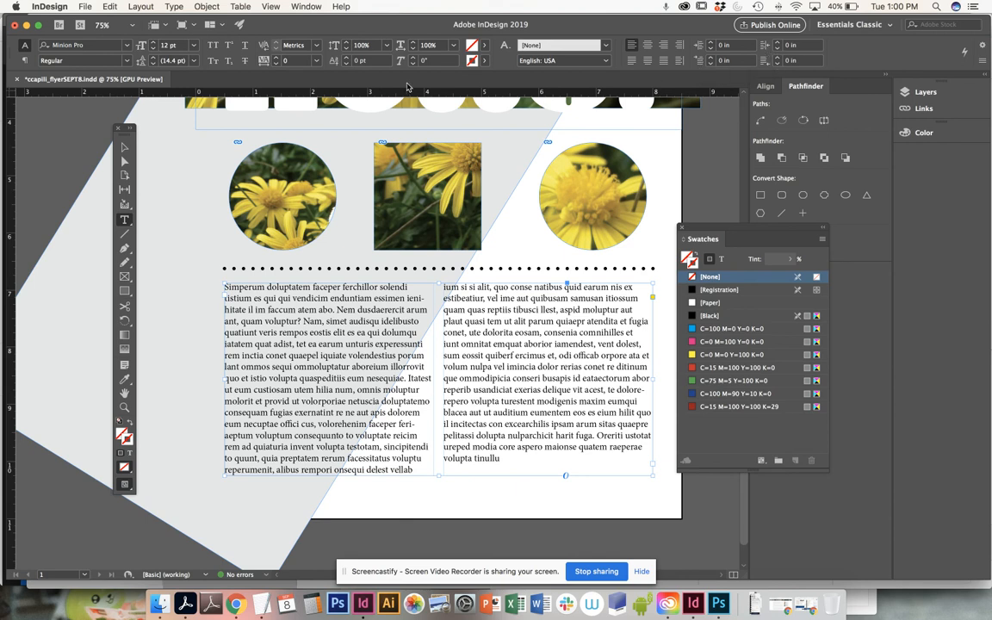
pyautogui.click(305, 7)
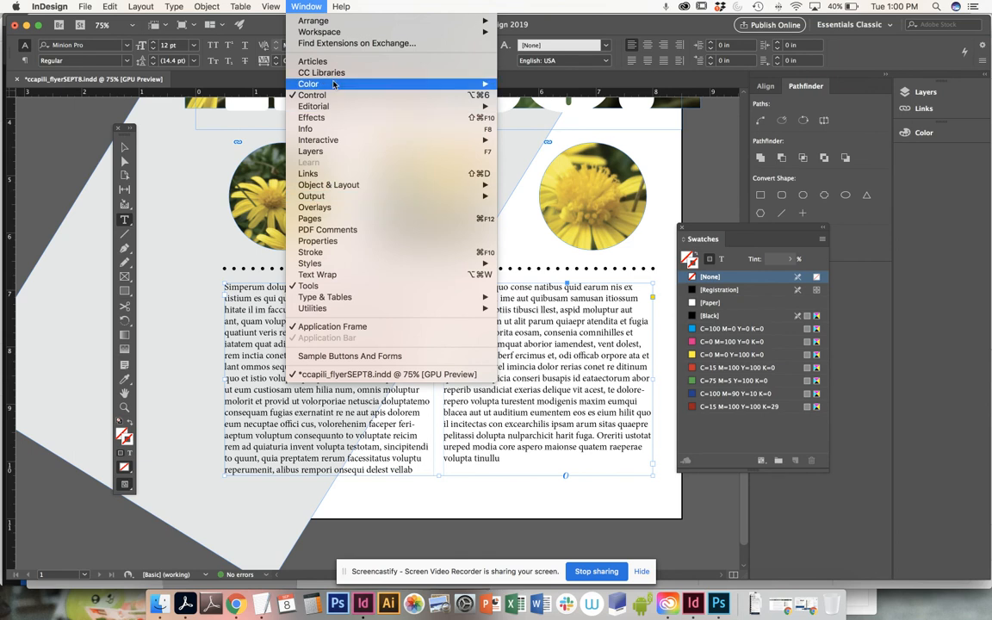
pyautogui.moveTo(482, 297)
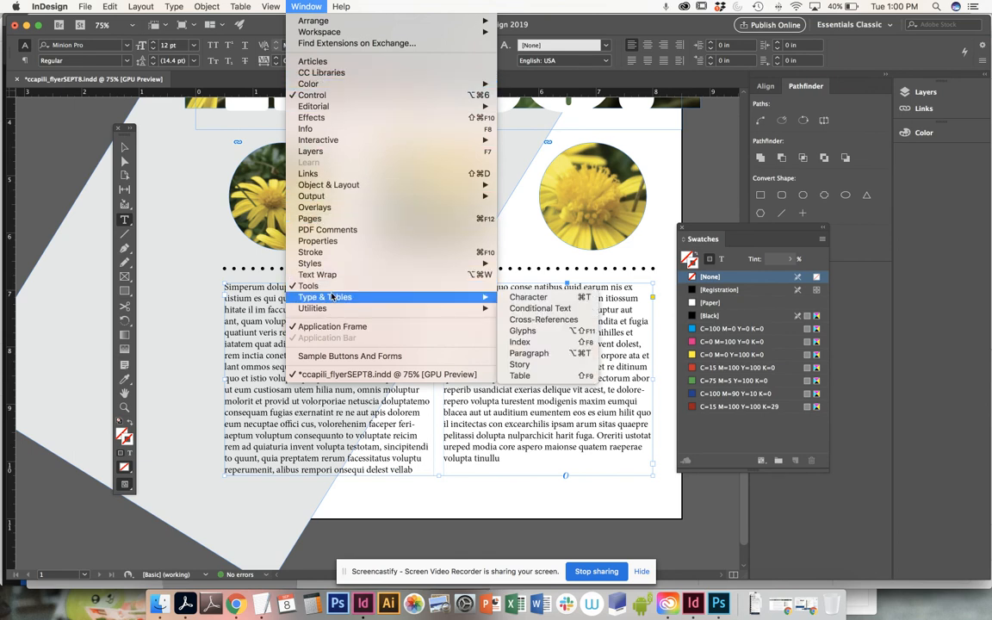
pyautogui.click(541, 351)
pyautogui.moveTo(765, 139); pyautogui.dragTo(900, 176)
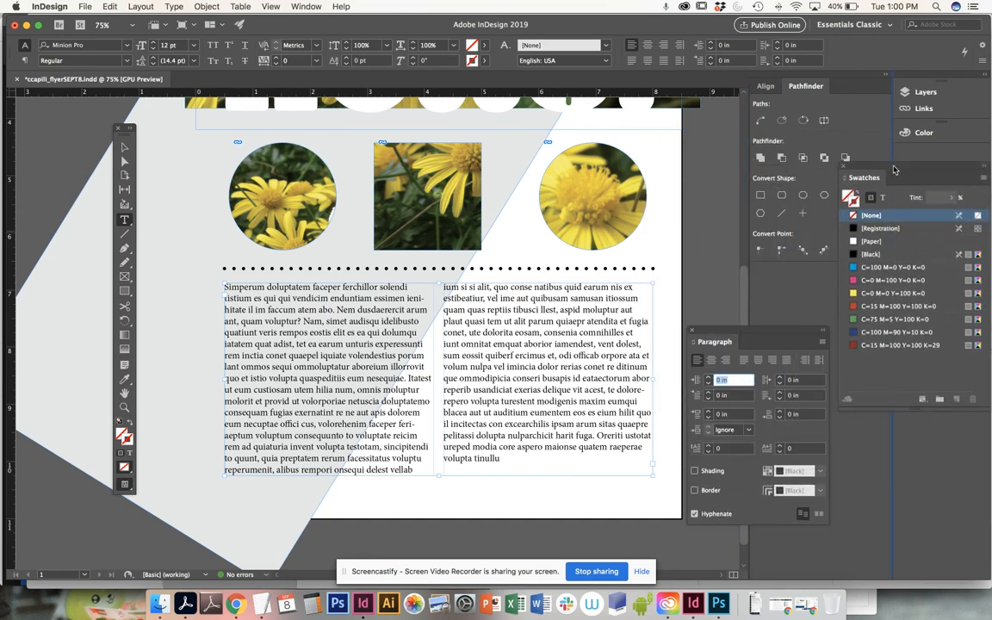
pyautogui.moveTo(787, 335); pyautogui.dragTo(767, 187)
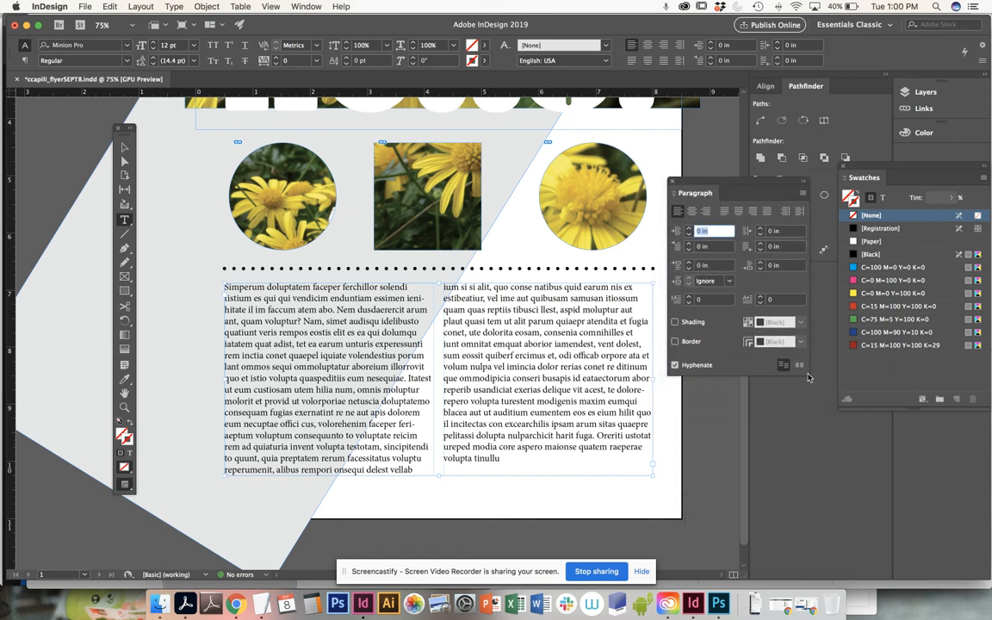
# Step: Compare the body text with and without hyphenation, and leave Hyphenate turned off
pyautogui.click(675, 366)
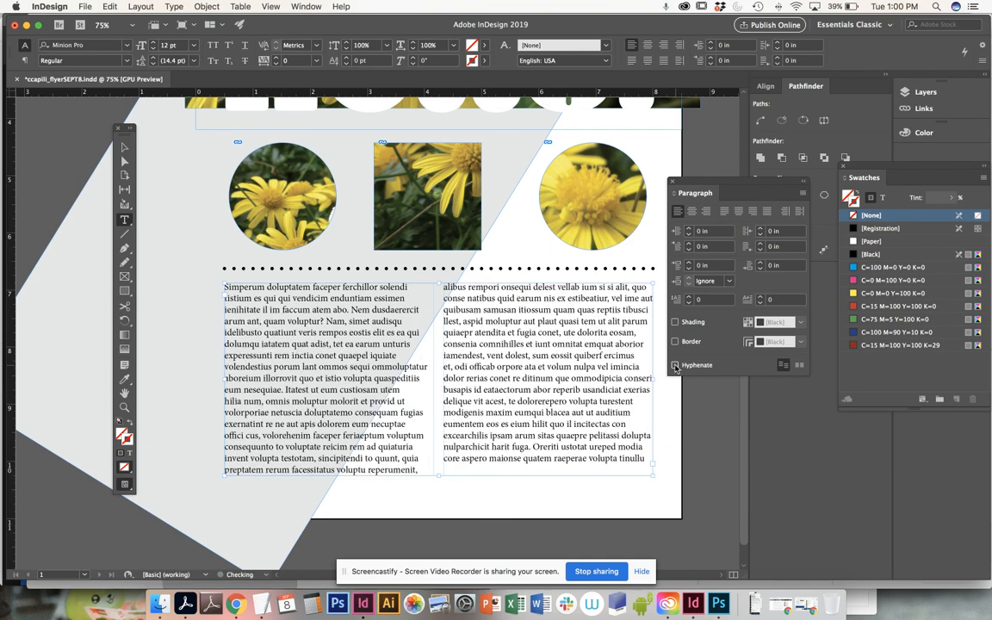
pyautogui.click(675, 366)
pyautogui.click(675, 366)
pyautogui.click(674, 366)
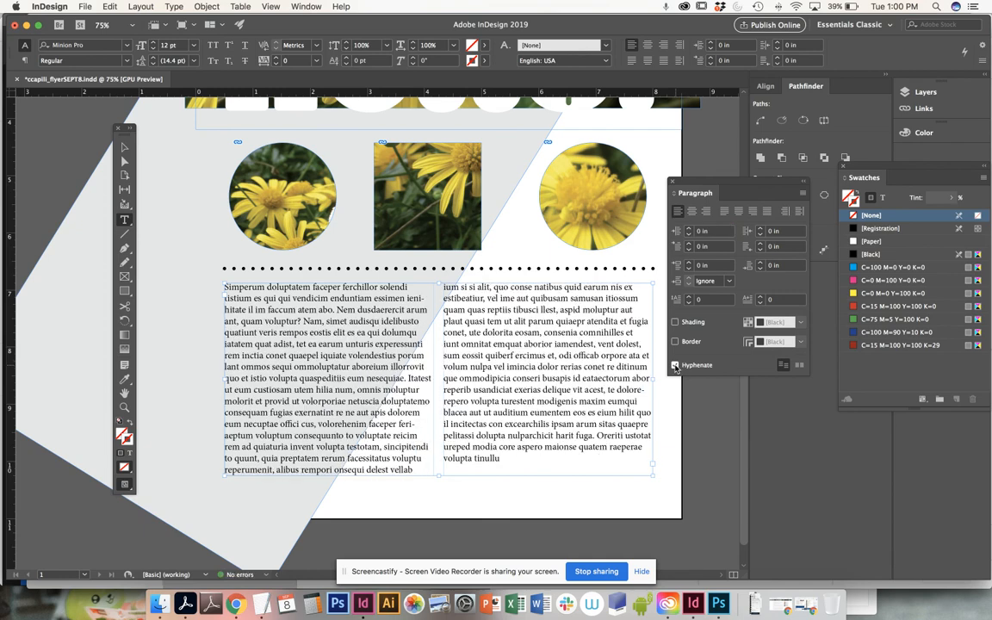
pyautogui.click(675, 366)
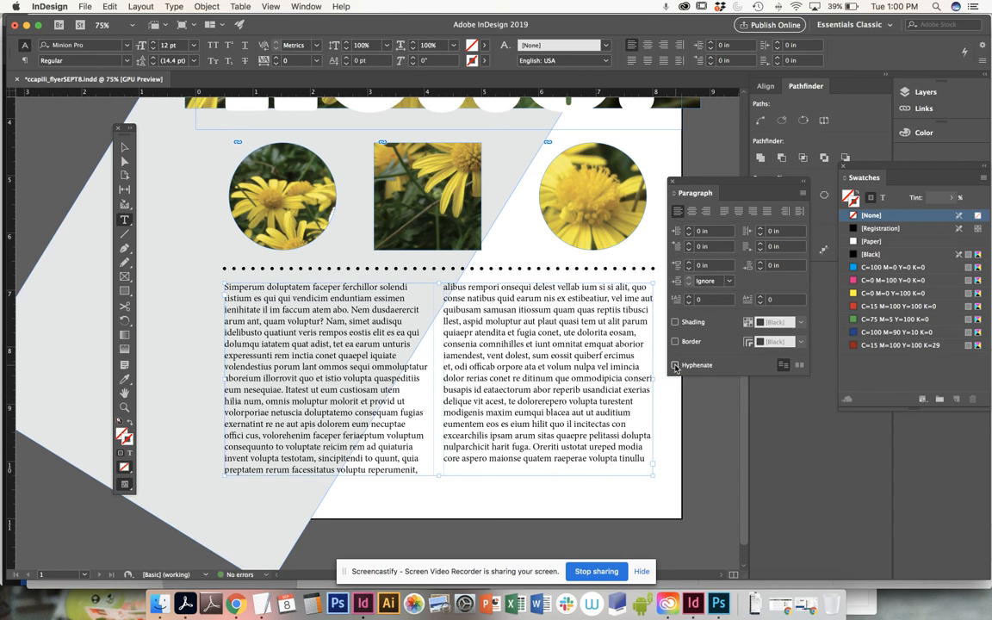
pyautogui.click(675, 366)
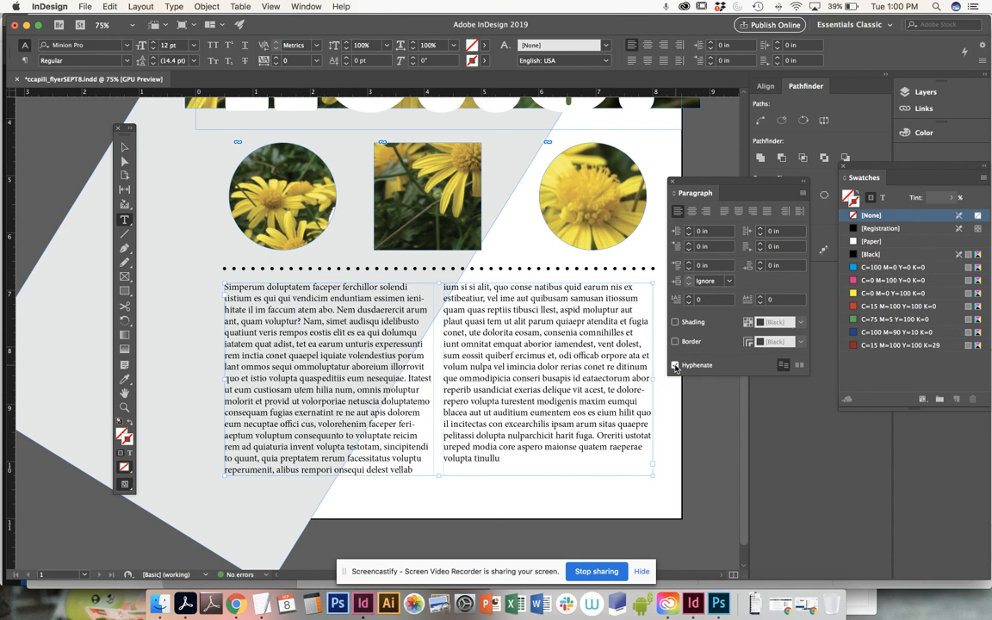
pyautogui.click(675, 366)
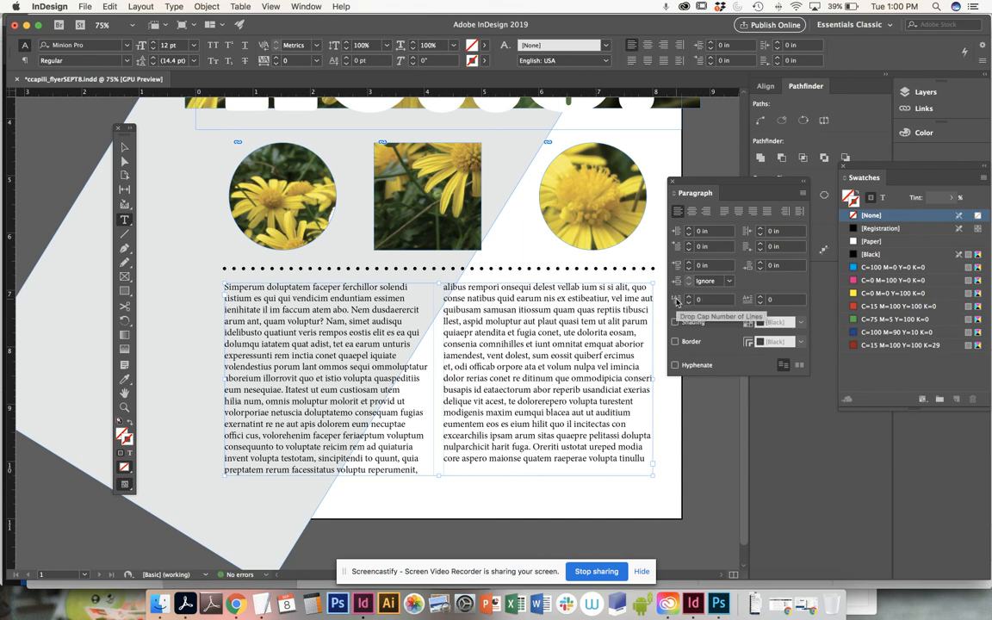
# Step: Add a drop cap two lines high at the start of the body text
pyautogui.click(689, 297)
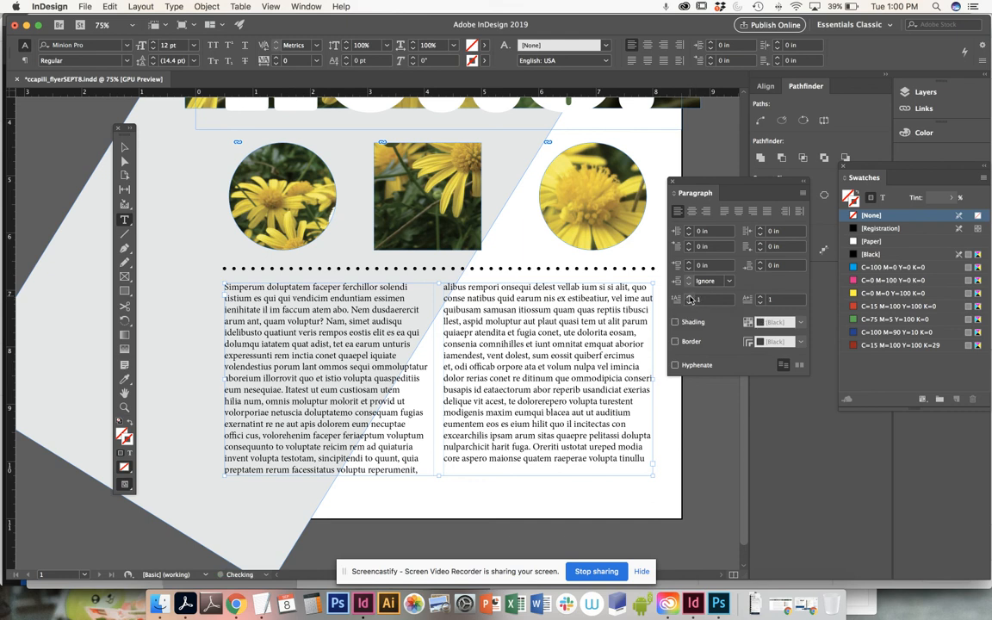
pyautogui.click(689, 296)
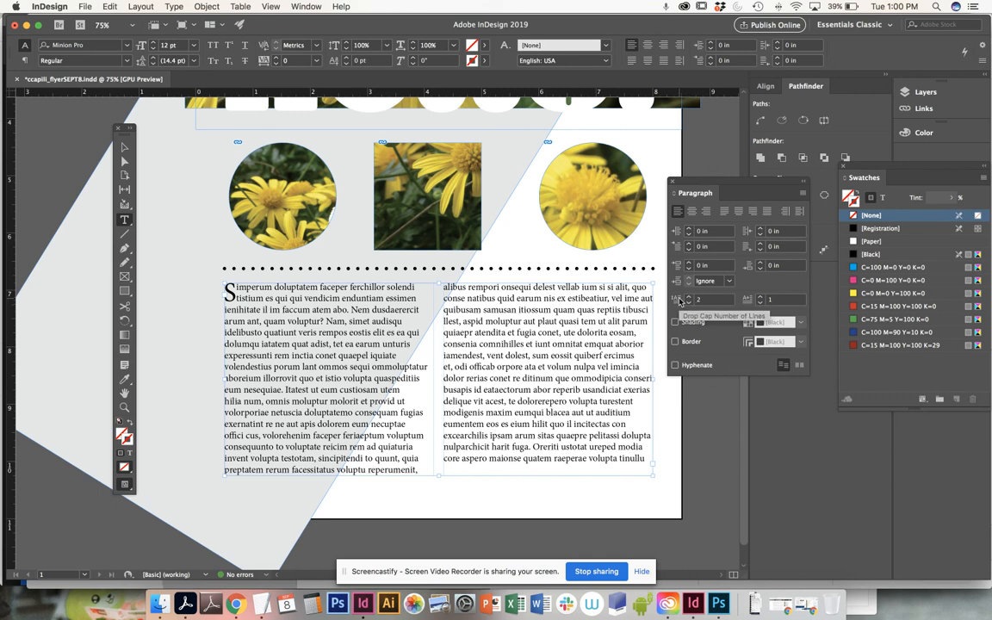
# Step: Set the body text's drop cap to three lines high, and try two enlarged characters before returning to one
pyautogui.click(689, 297)
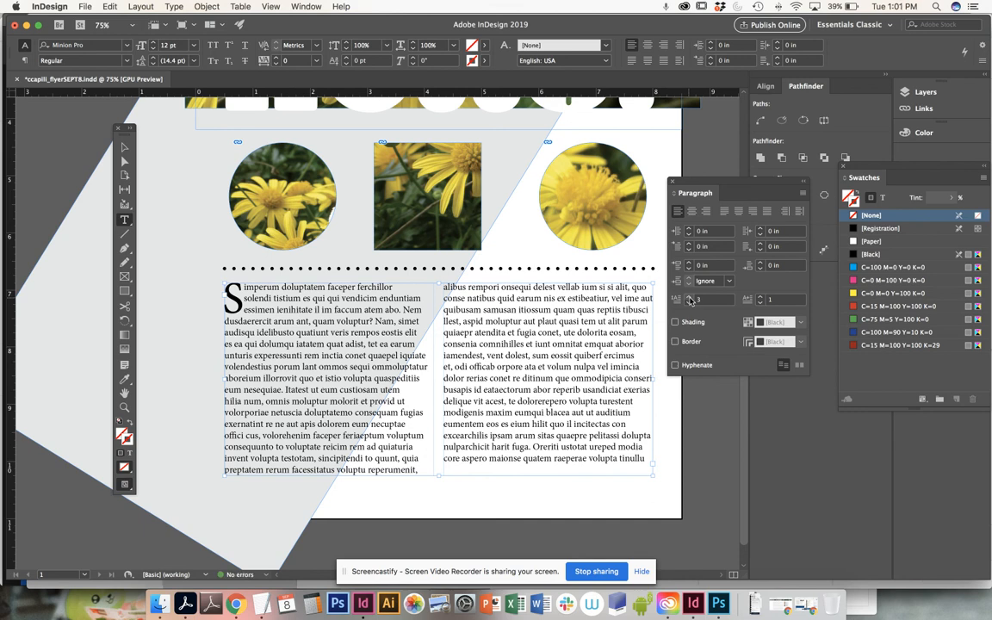
pyautogui.click(777, 298)
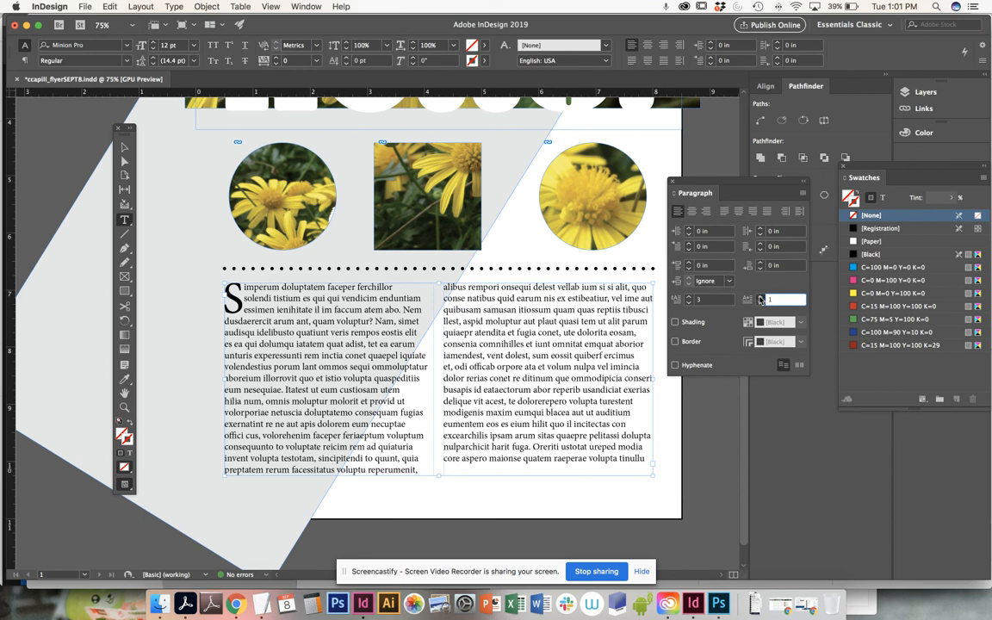
pyautogui.click(760, 297)
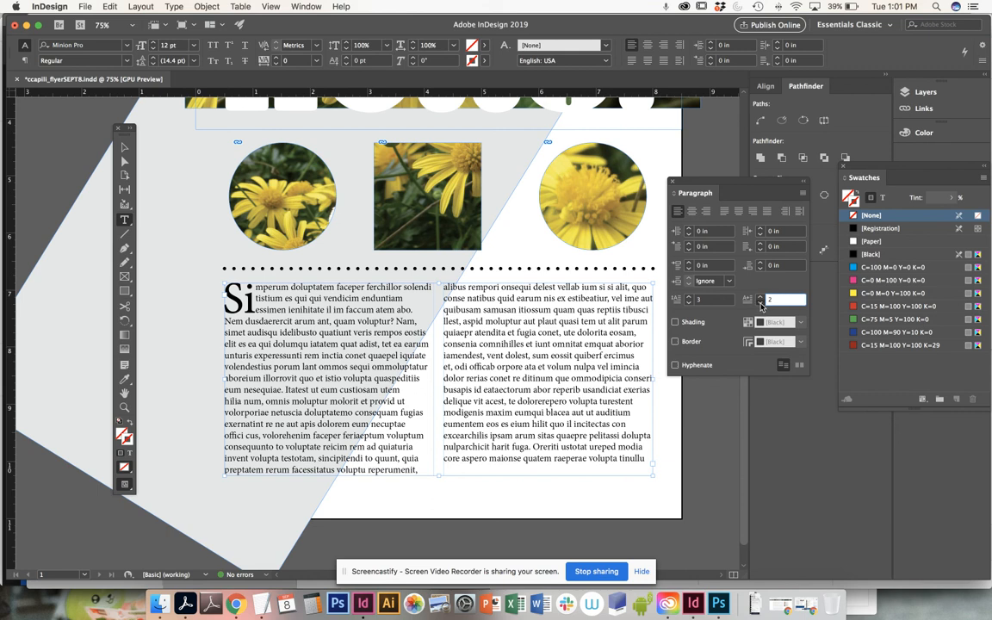
pyautogui.click(760, 303)
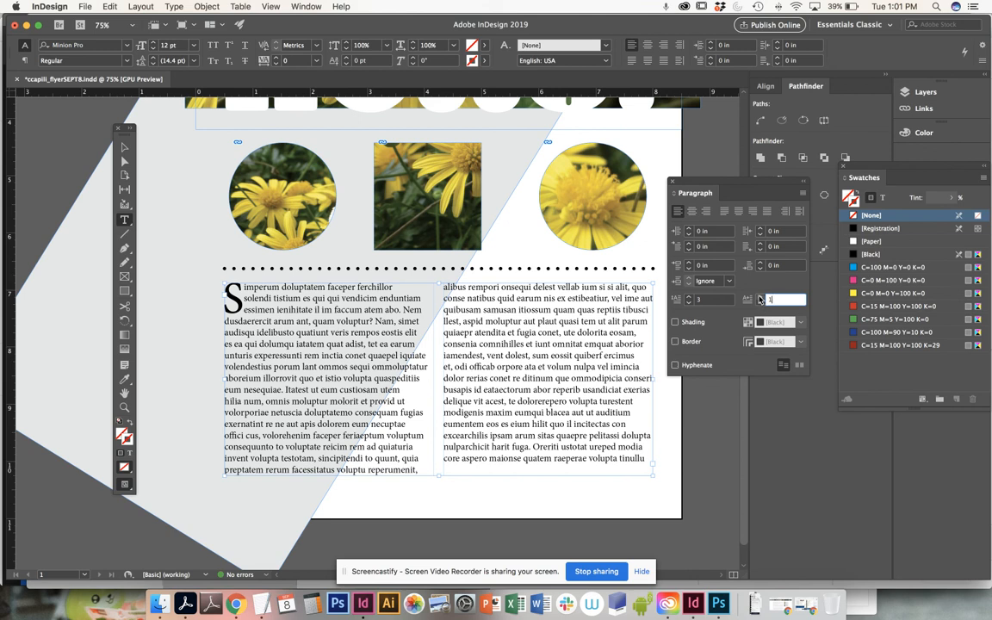
# Step: Try enlarging several more opening characters as the drop cap, and bring the drop cap back to one character
pyautogui.click(760, 297)
pyautogui.click(759, 297)
pyautogui.click(760, 297)
pyautogui.click(760, 297)
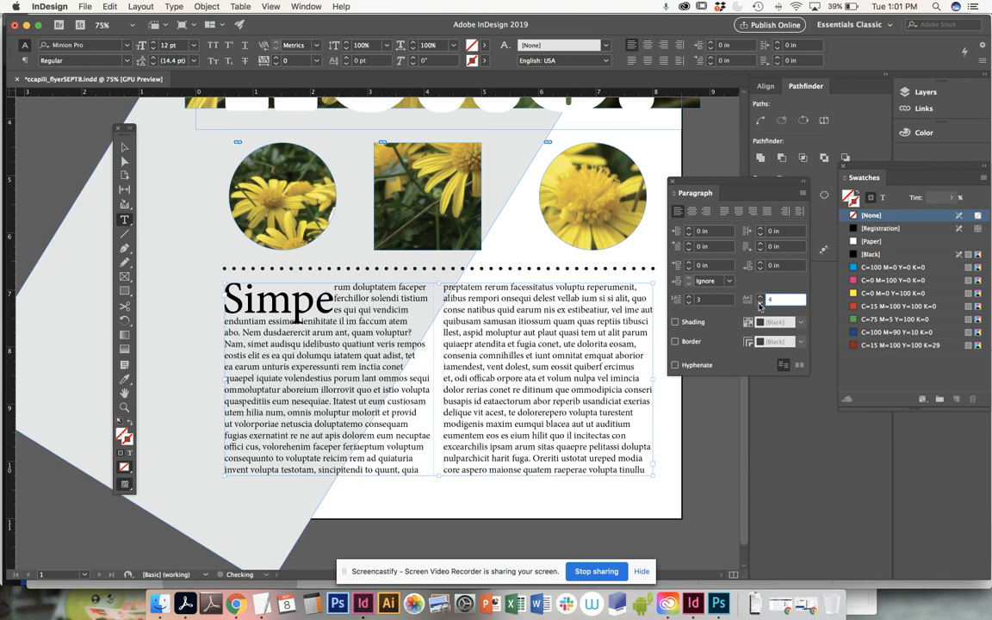
pyautogui.click(759, 303)
pyautogui.click(759, 303)
pyautogui.click(760, 303)
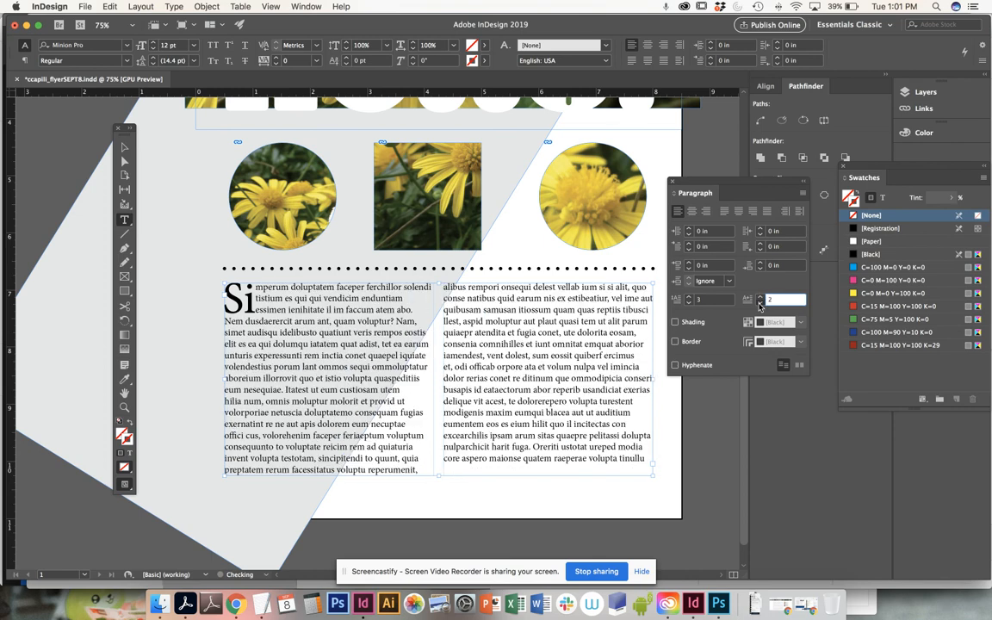
pyautogui.click(759, 303)
# Step: Deselect the body text frame and save the flyer document
pyautogui.click(124, 147)
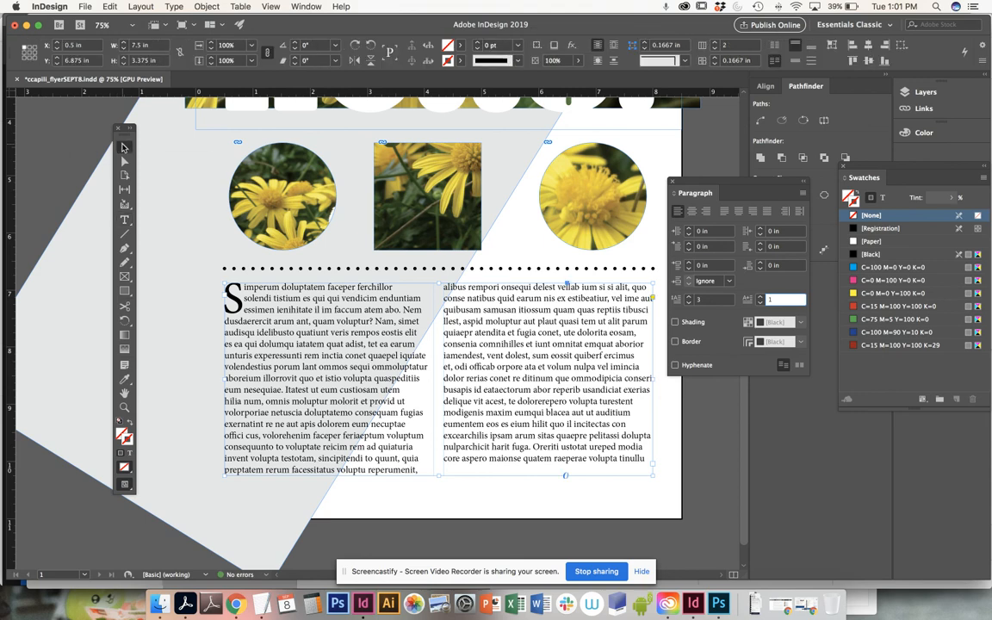
pyautogui.click(662, 512)
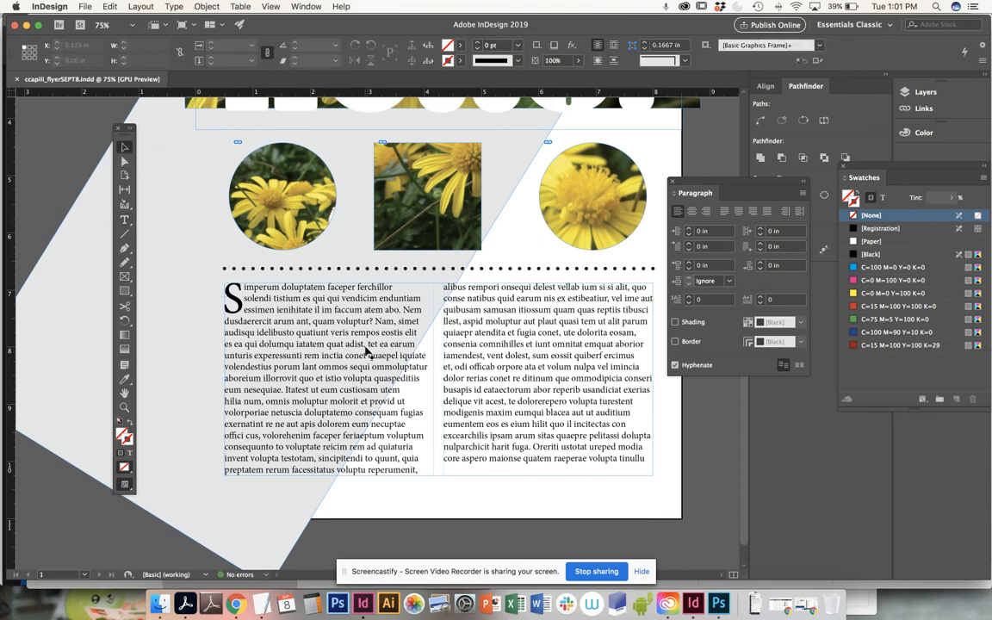
pyautogui.scroll(-2, 411, 311)
pyautogui.scroll(5, 453, 330)
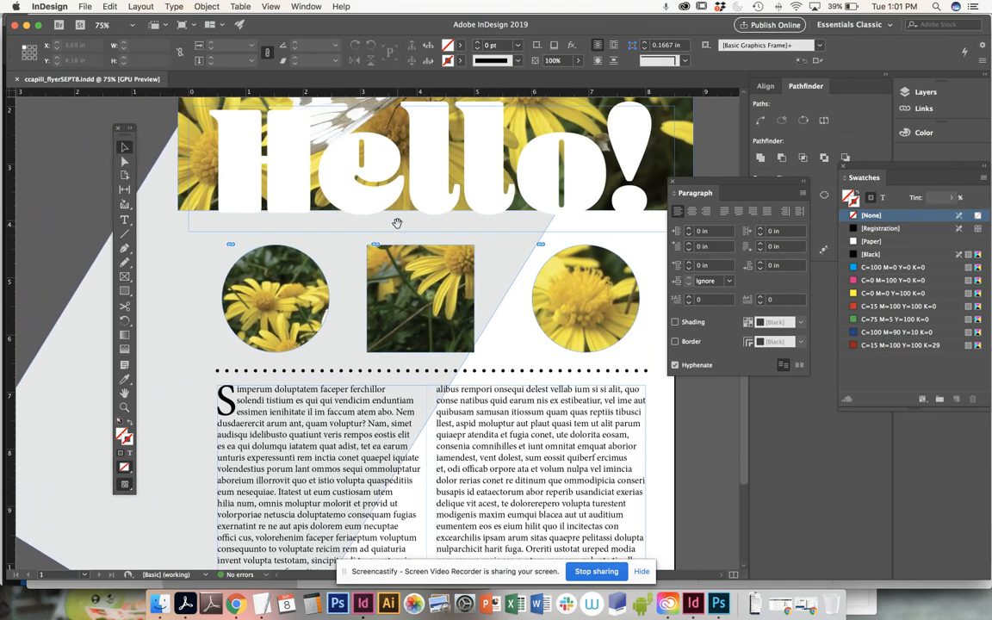